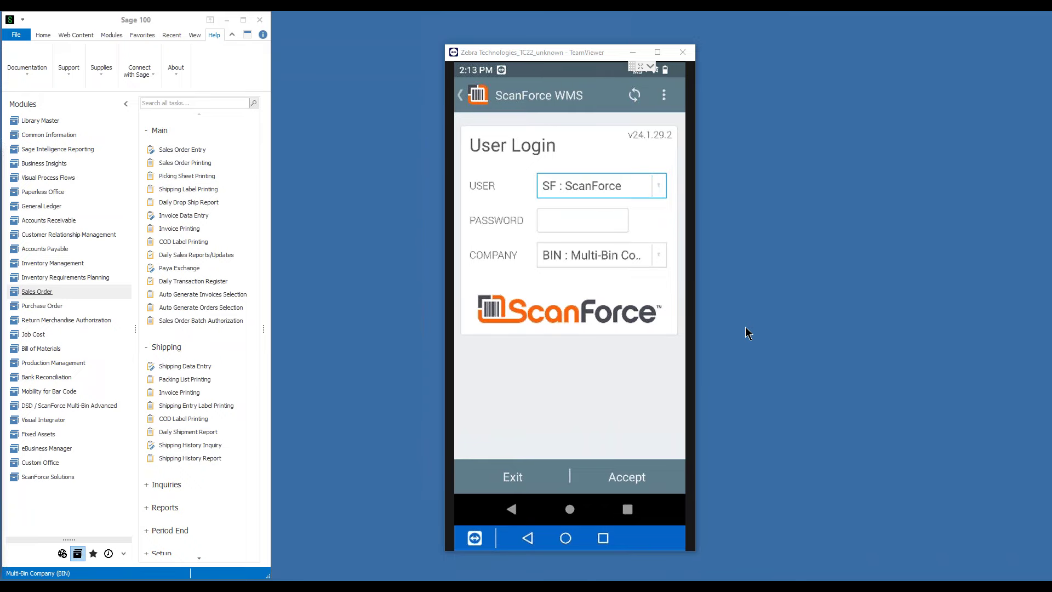
Log in to ScanForce WMS and reach P/O Receiving under Order Processing.
{"action": "left_click", "coordinate": [627, 476]}
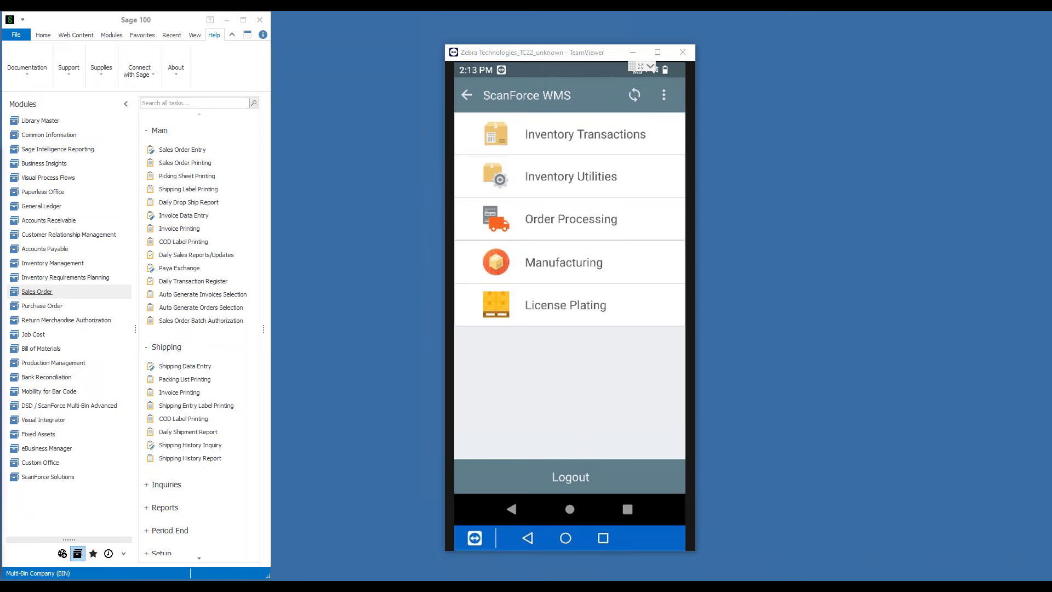
{"action": "left_click", "coordinate": [570, 219]}
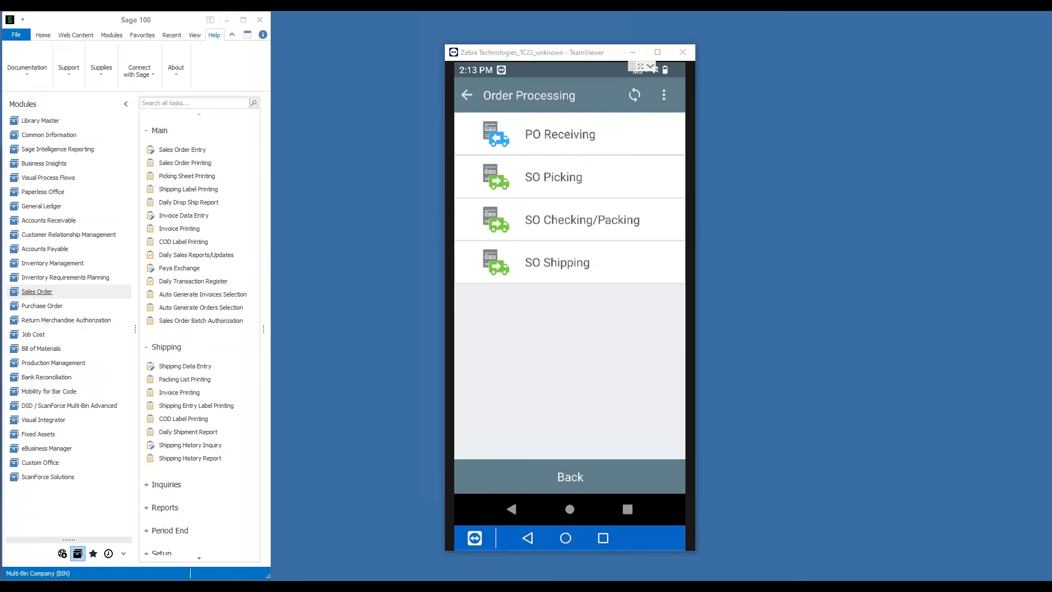
{"action": "left_click", "coordinate": [560, 134]}
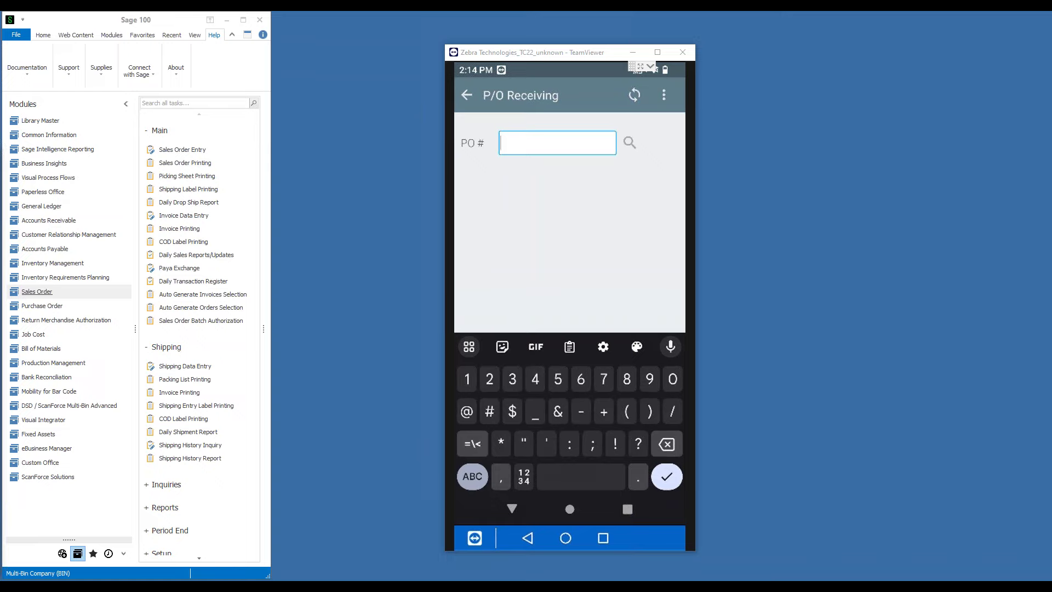
Look up purchase order 10046 in the PO # field.
{"action": "type", "text": "100"}
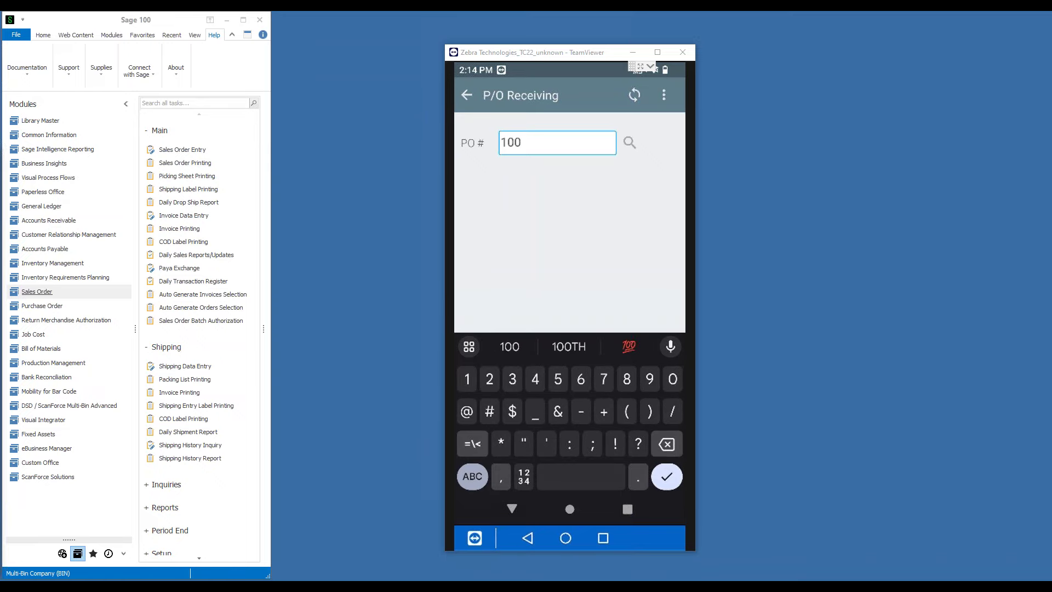
{"action": "type", "text": "46"}
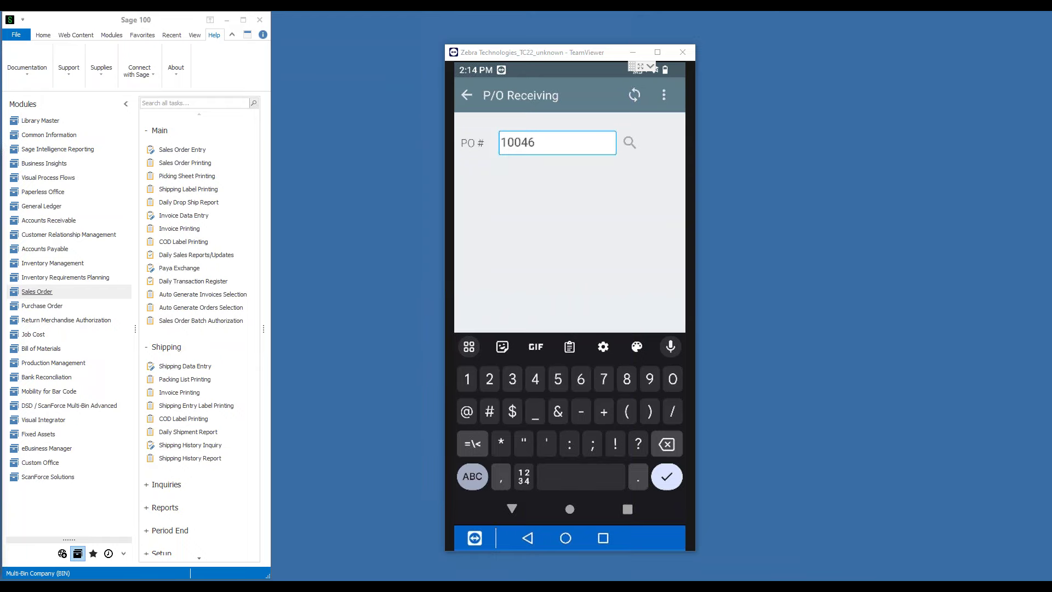
{"action": "key", "text": "Return"}
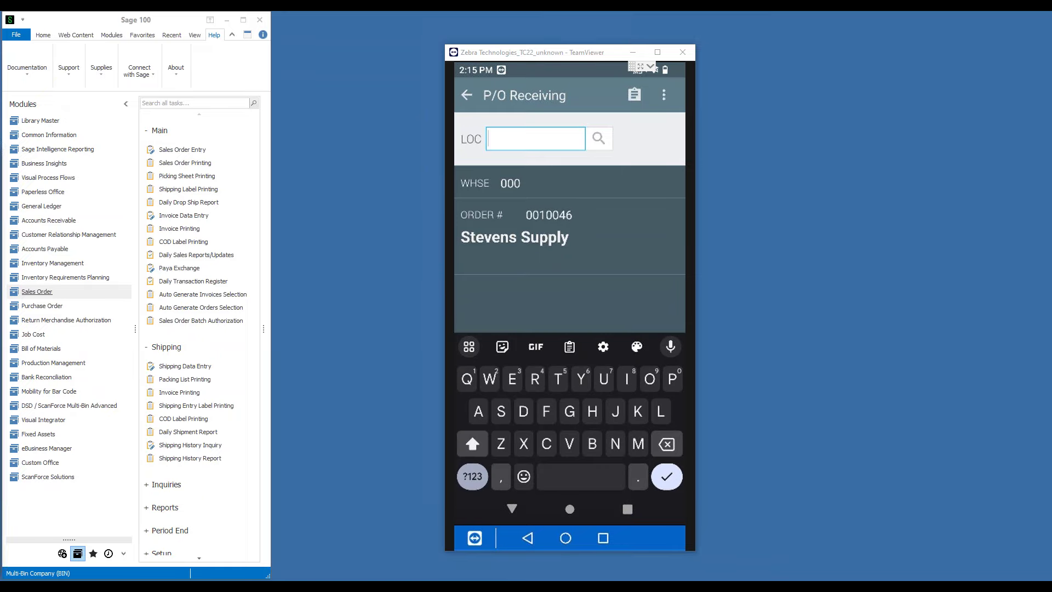
Set the receiving location to RECEIVING by searching locations for 'RE'.
{"action": "type", "text": "RE"}
{"action": "left_click", "coordinate": [599, 138]}
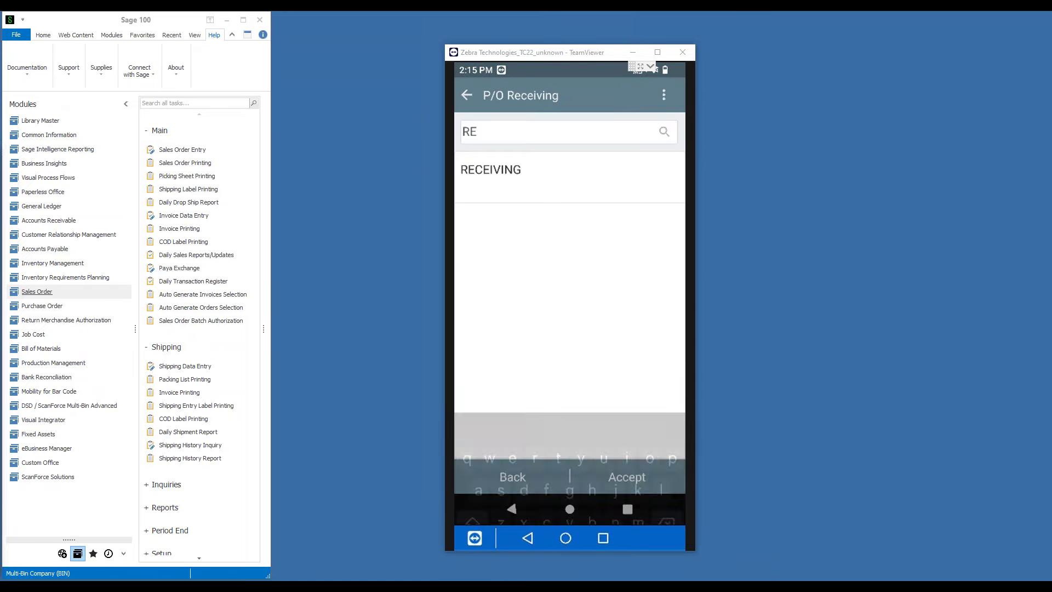
{"action": "left_click", "coordinate": [569, 177]}
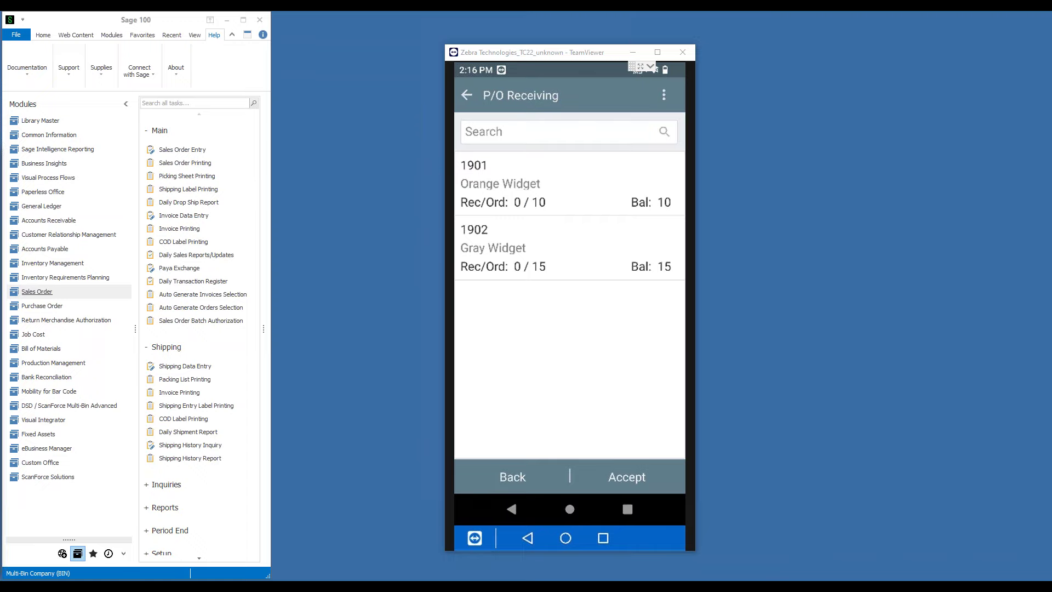
Receive quantity 10 of item 1901 Orange Widget and save the receipt.
{"action": "left_click", "coordinate": [570, 184]}
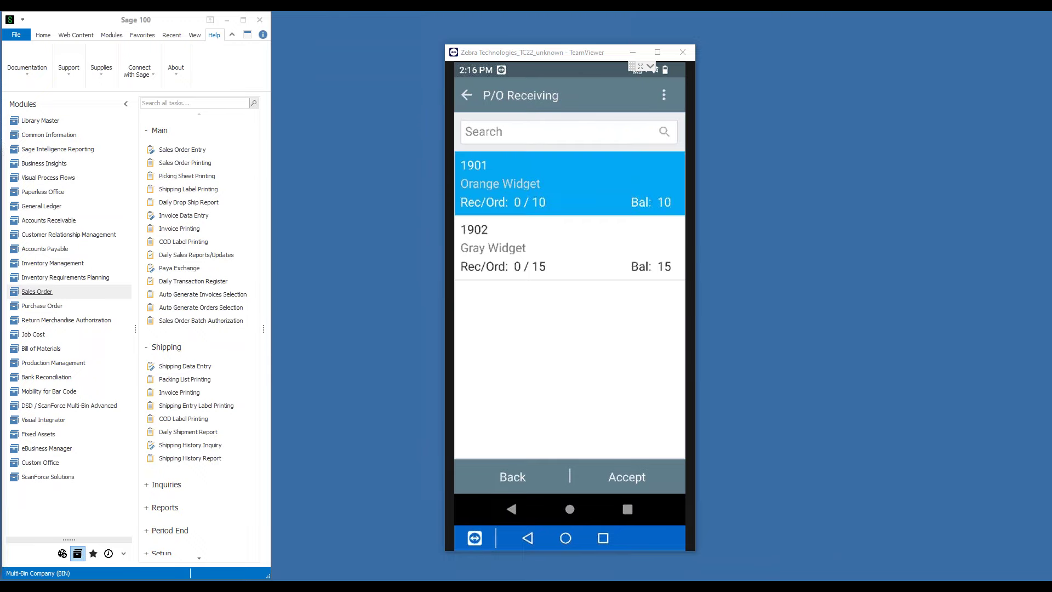
{"action": "left_click", "coordinate": [626, 477]}
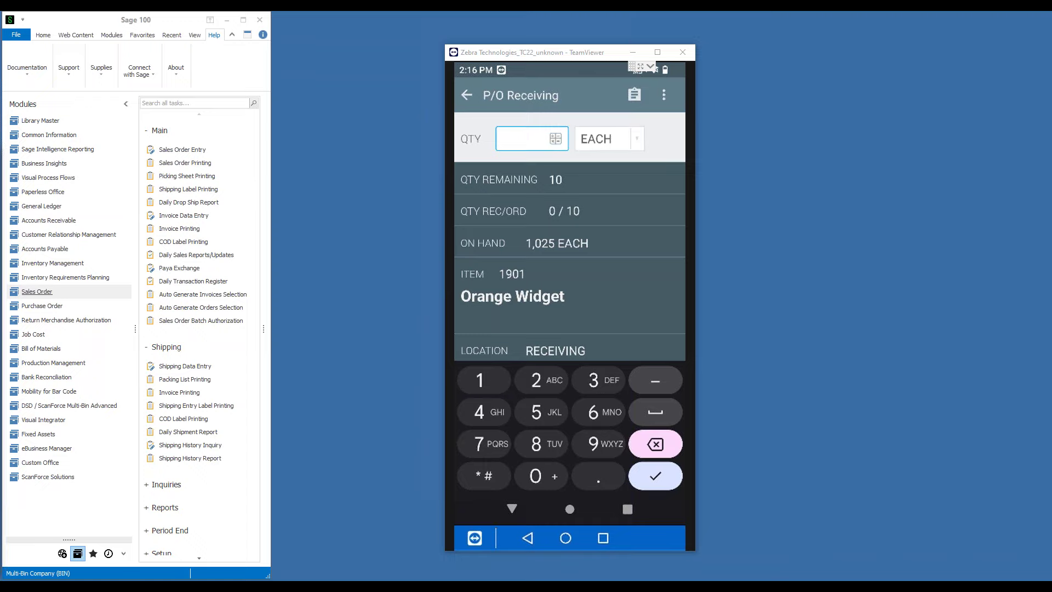
{"action": "type", "text": "10"}
{"action": "key", "text": "Return"}
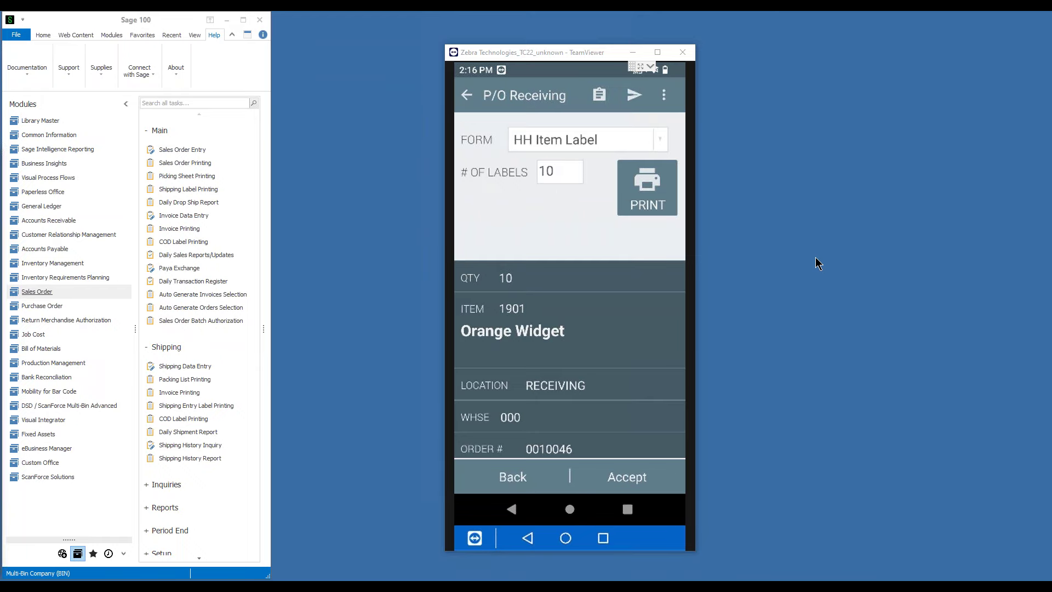
{"action": "key", "text": "Return"}
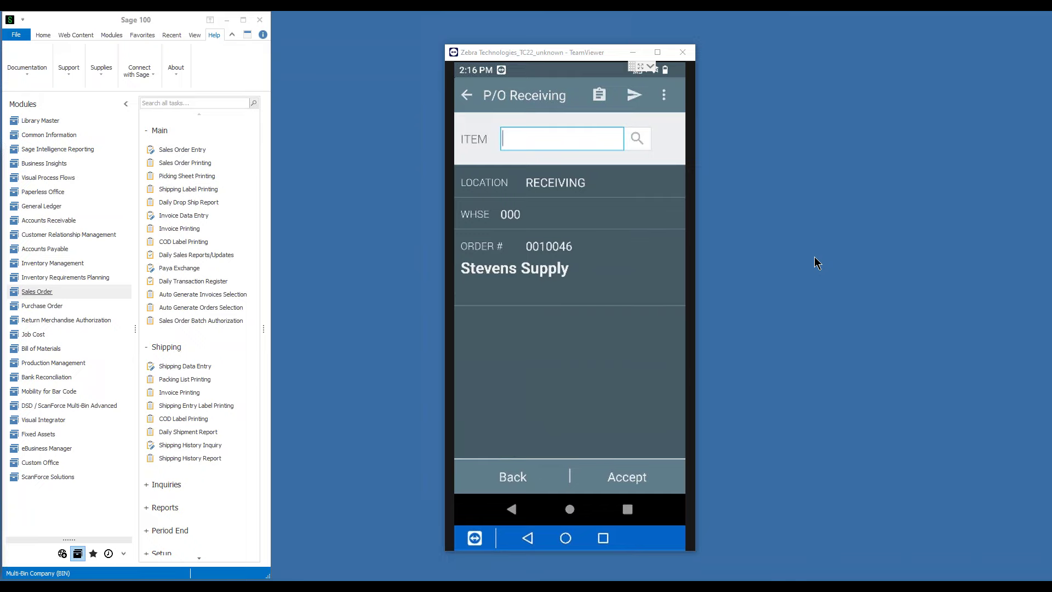
{"action": "key", "text": "Return"}
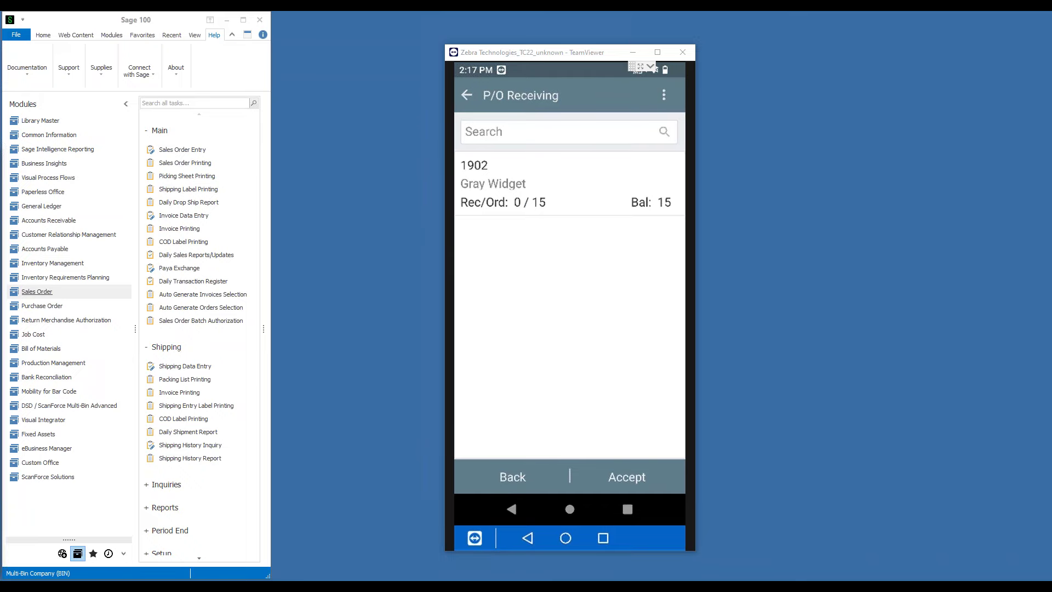
Receive quantity 15 of item 1902 Gray Widget and complete the PO.
{"action": "left_click", "coordinate": [569, 183]}
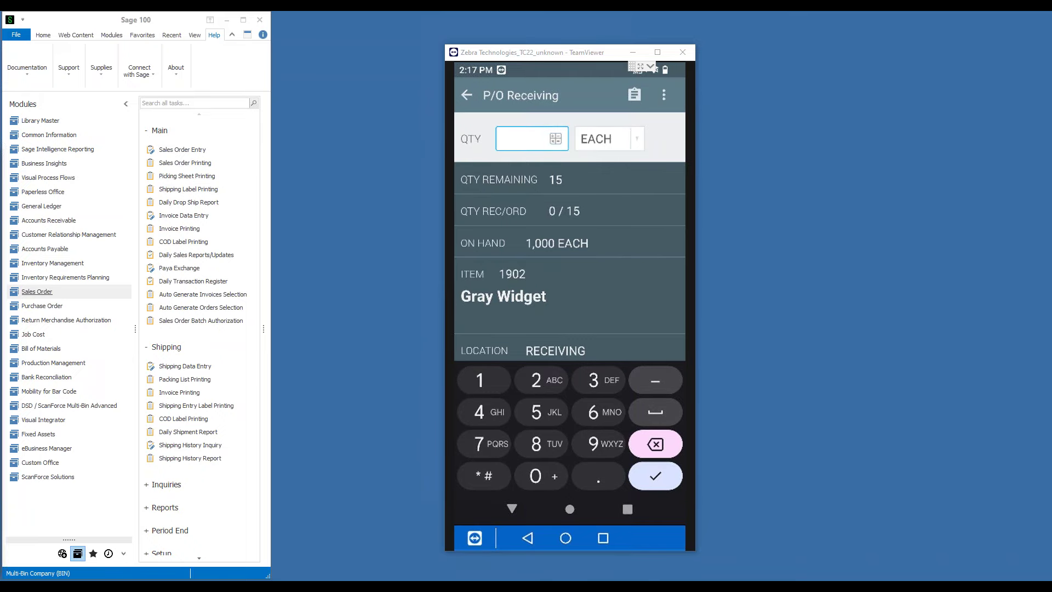
{"action": "type", "text": "15"}
{"action": "key", "text": "Return"}
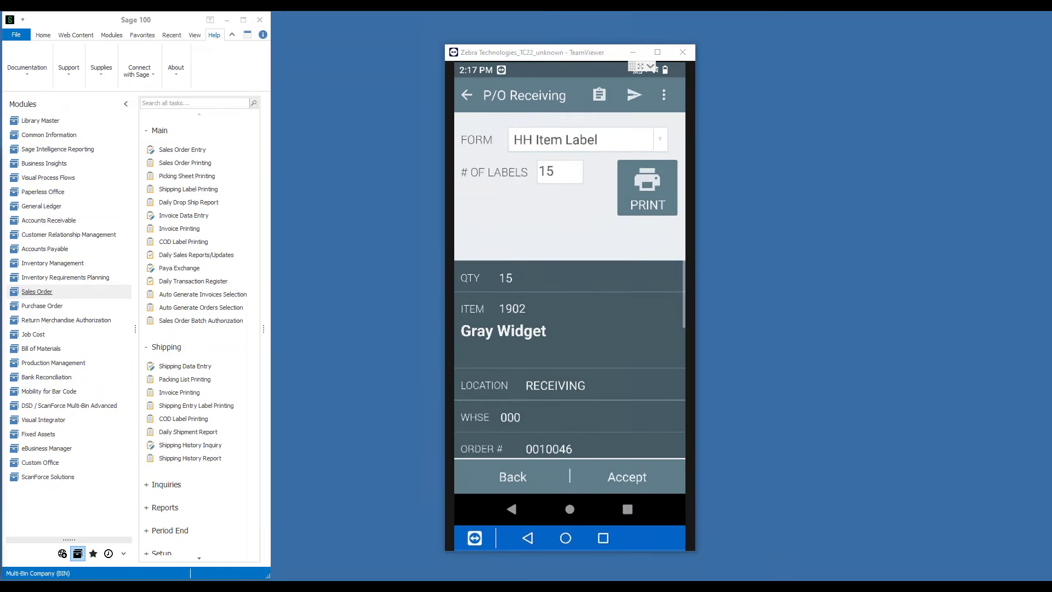
{"action": "left_click", "coordinate": [626, 476]}
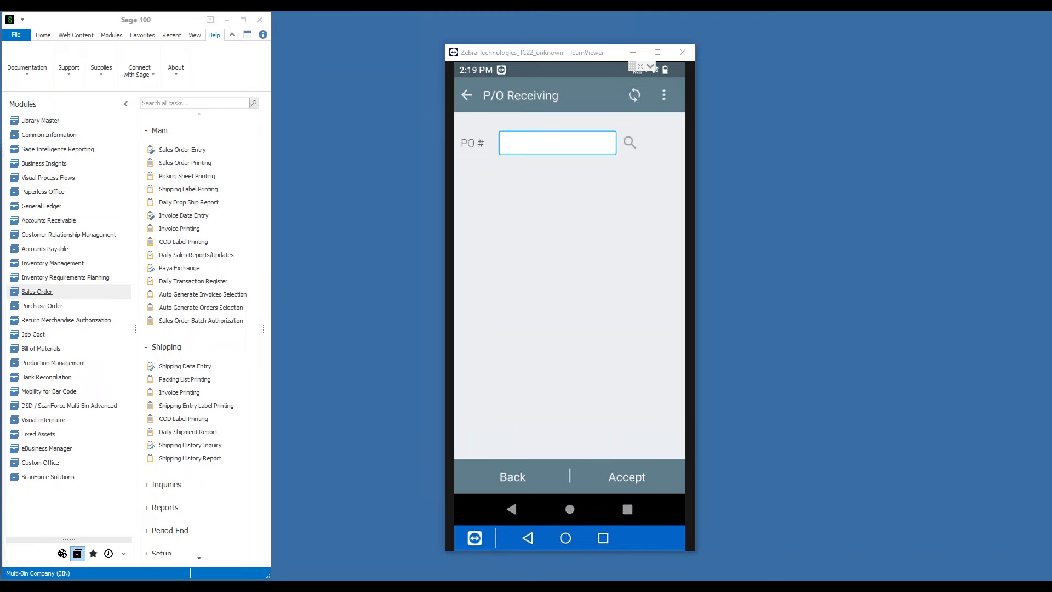
{"action": "left_click", "coordinate": [35, 305]}
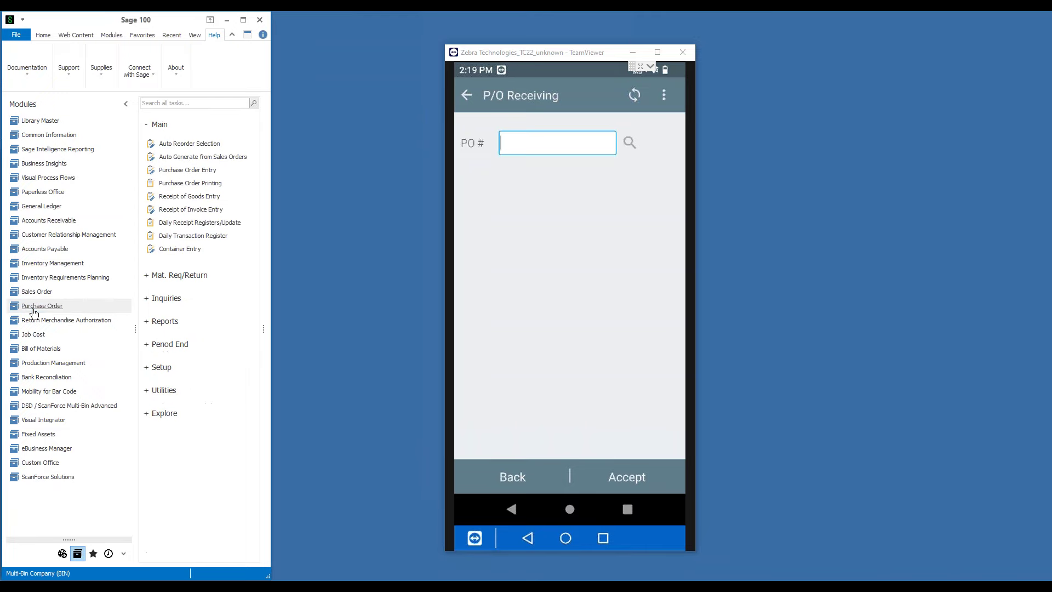
In Receipt of Goods Entry, load receipt 001073 from batch 00027 and view its Lines tab.
{"action": "left_click", "coordinate": [178, 197]}
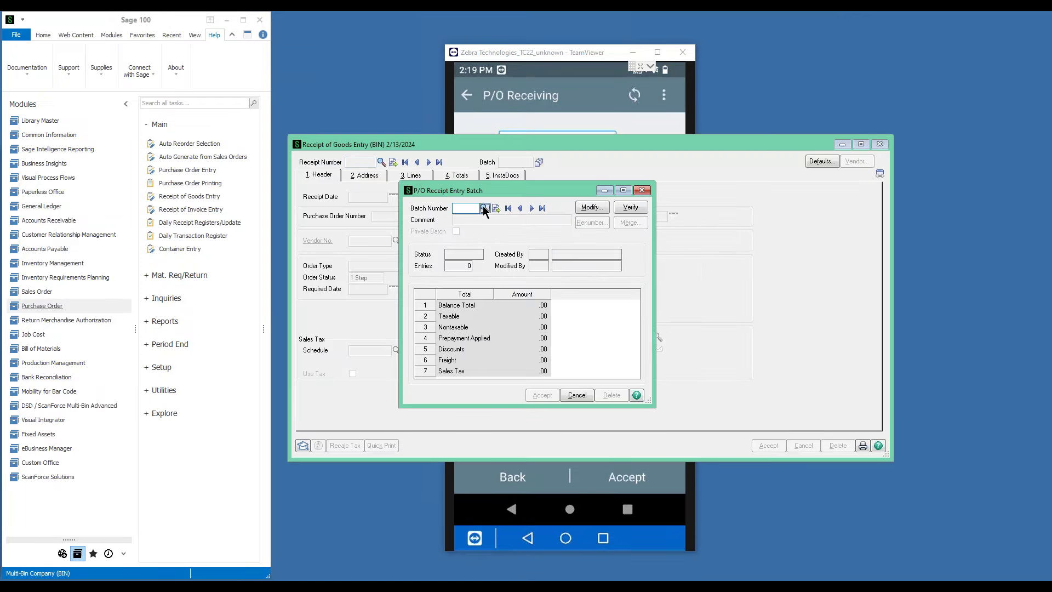
{"action": "left_click", "coordinate": [485, 208]}
{"action": "double_click", "coordinate": [522, 222]}
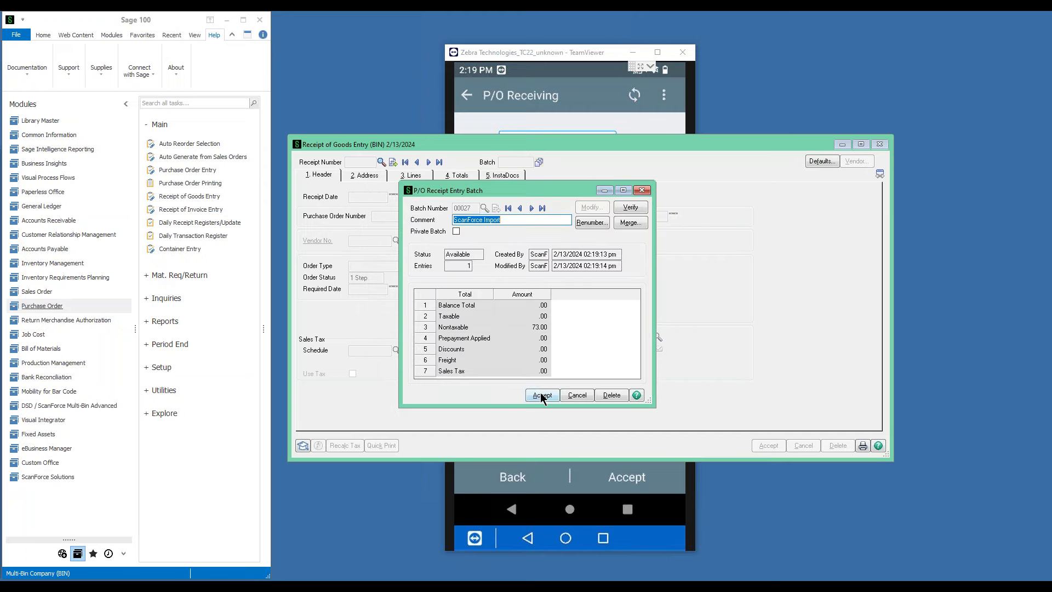
{"action": "left_click", "coordinate": [541, 395]}
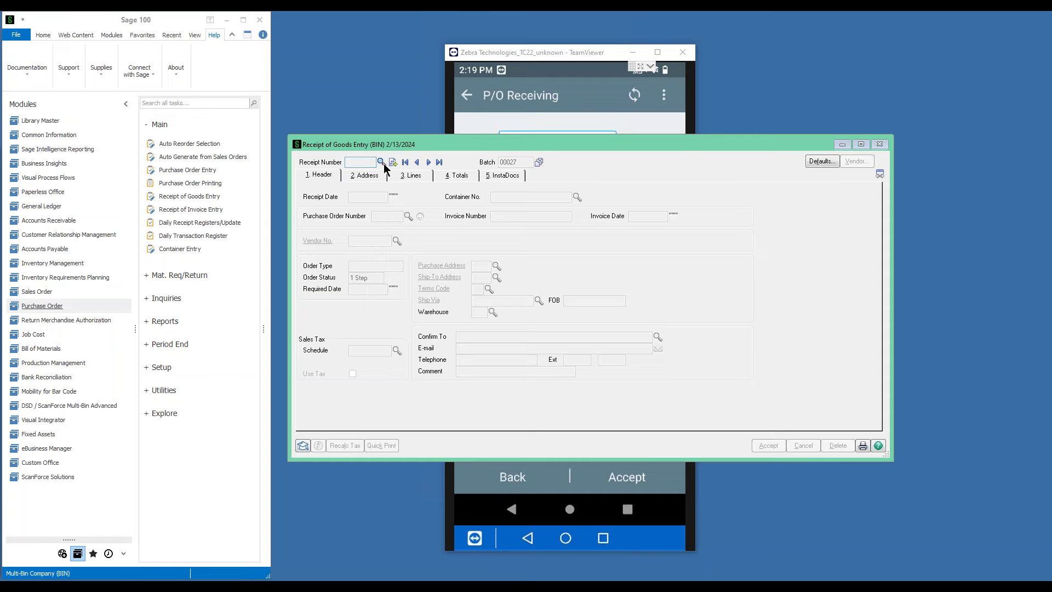
{"action": "left_click", "coordinate": [381, 163]}
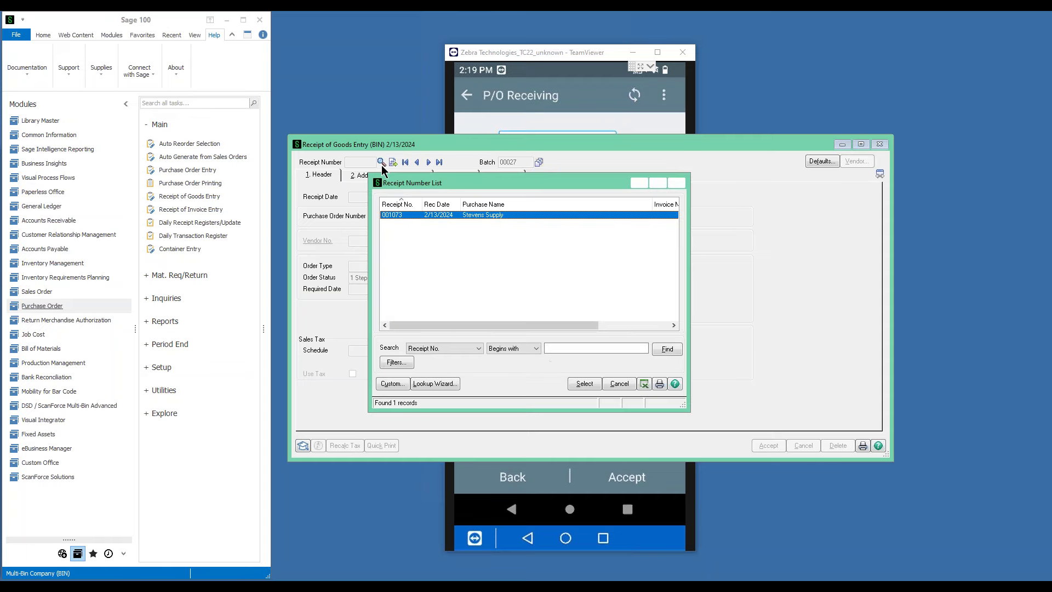
{"action": "double_click", "coordinate": [504, 216]}
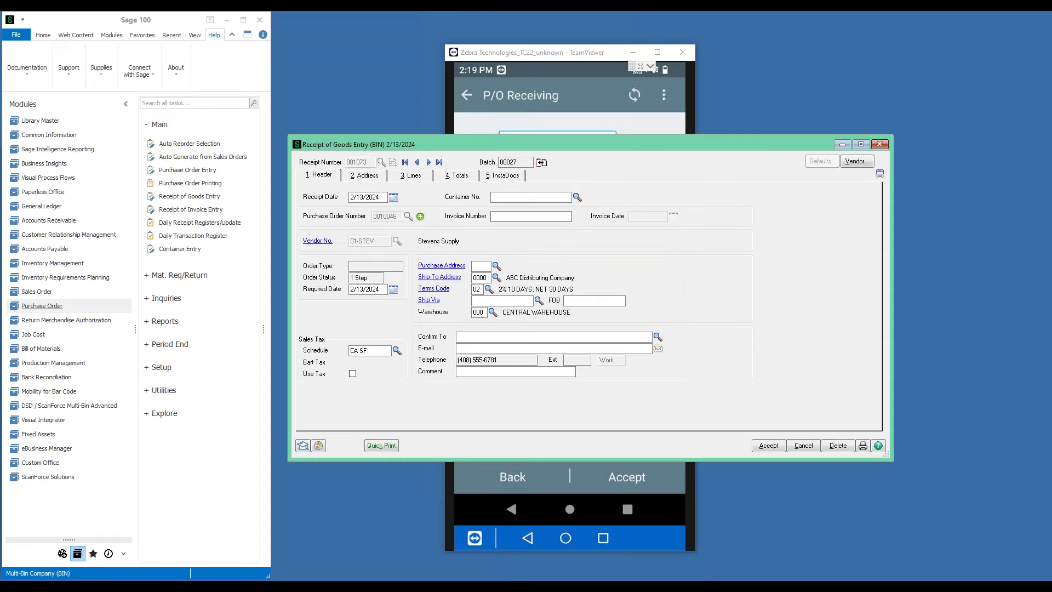
{"action": "left_click", "coordinate": [415, 177]}
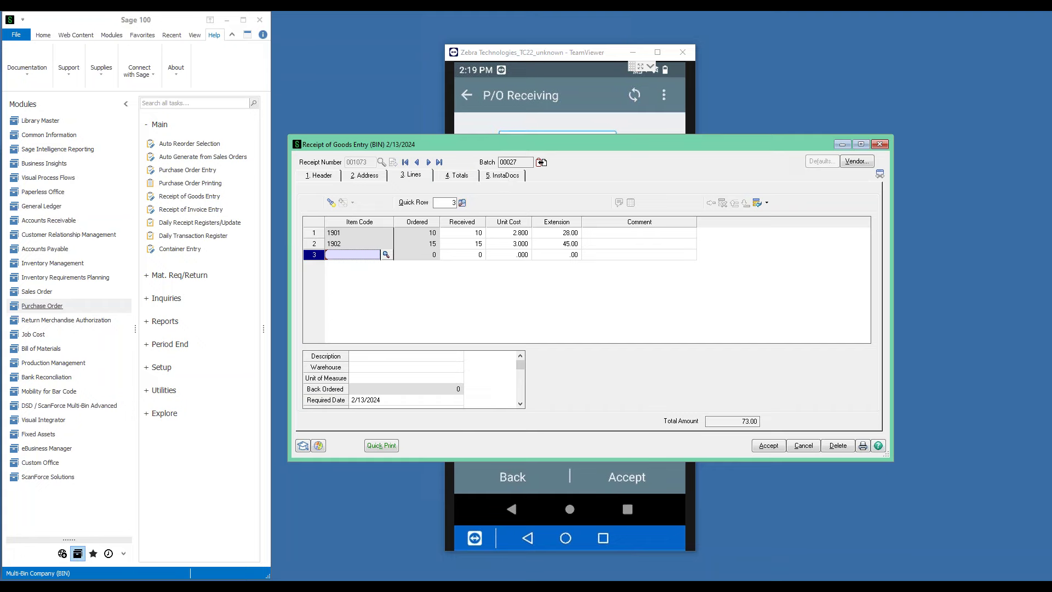
Show the receipt's InstaDocs files using the Extra Large Icon view.
{"action": "left_click", "coordinate": [505, 176]}
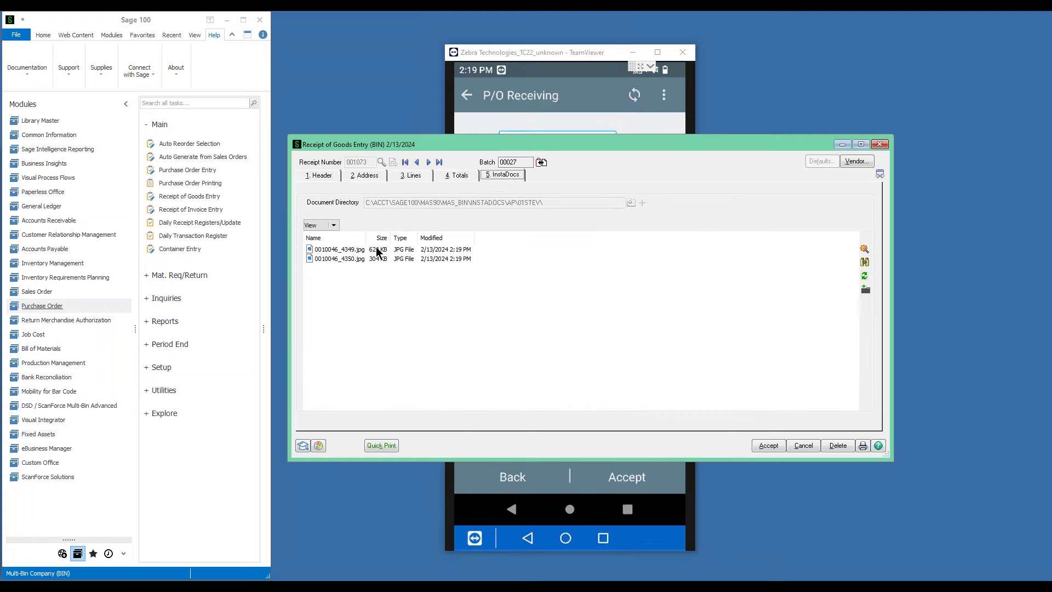
{"action": "left_click", "coordinate": [333, 225]}
{"action": "left_click", "coordinate": [334, 285]}
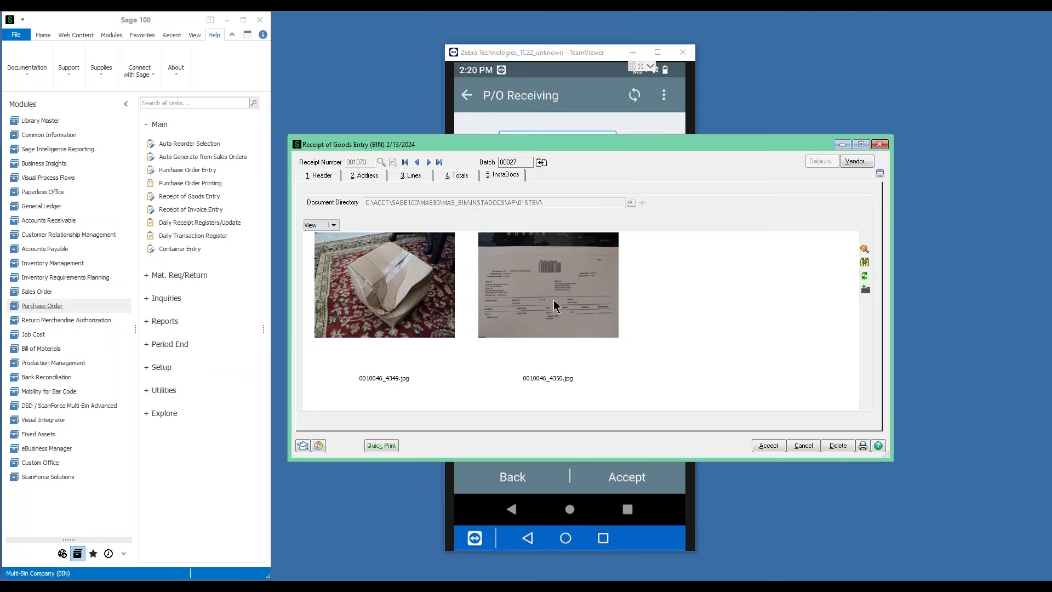
Close Receipt of Goods Entry and load sales order 202 in ScanForce S/O Shipping.
{"action": "left_click", "coordinate": [879, 144]}
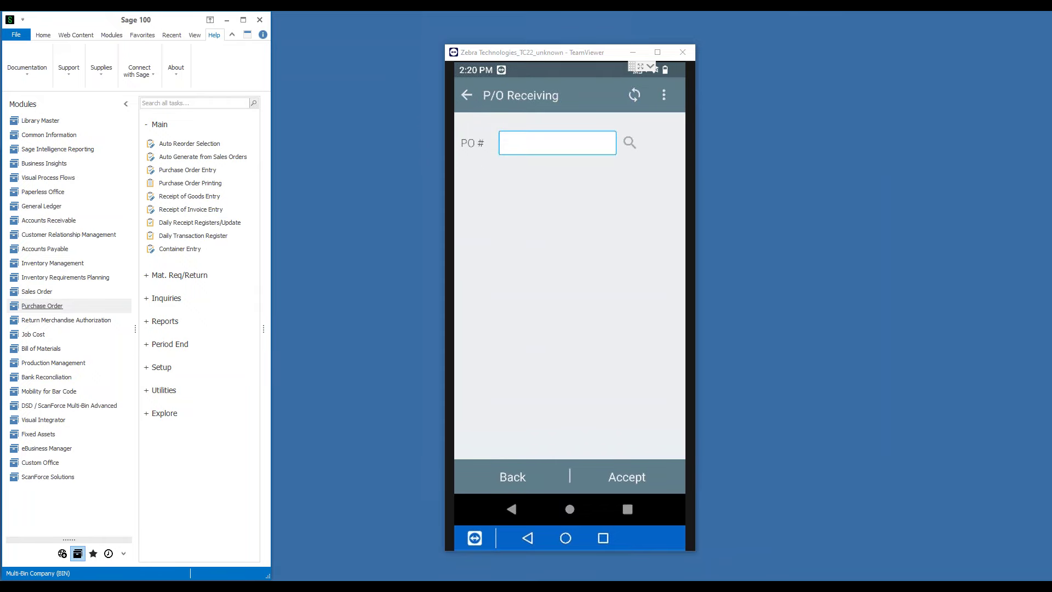
{"action": "left_click", "coordinate": [466, 95]}
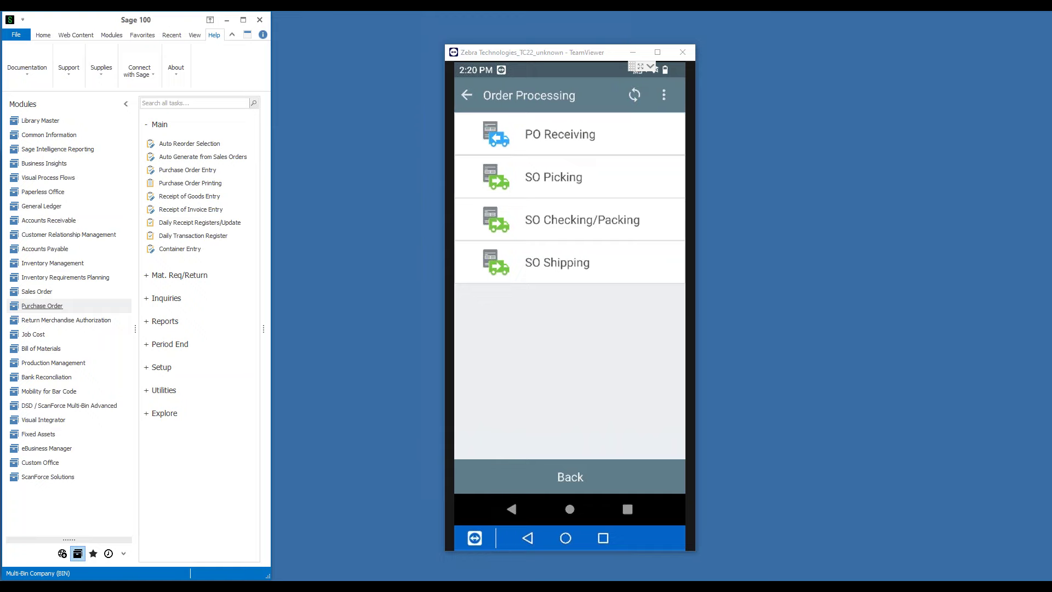
{"action": "left_click", "coordinate": [557, 263]}
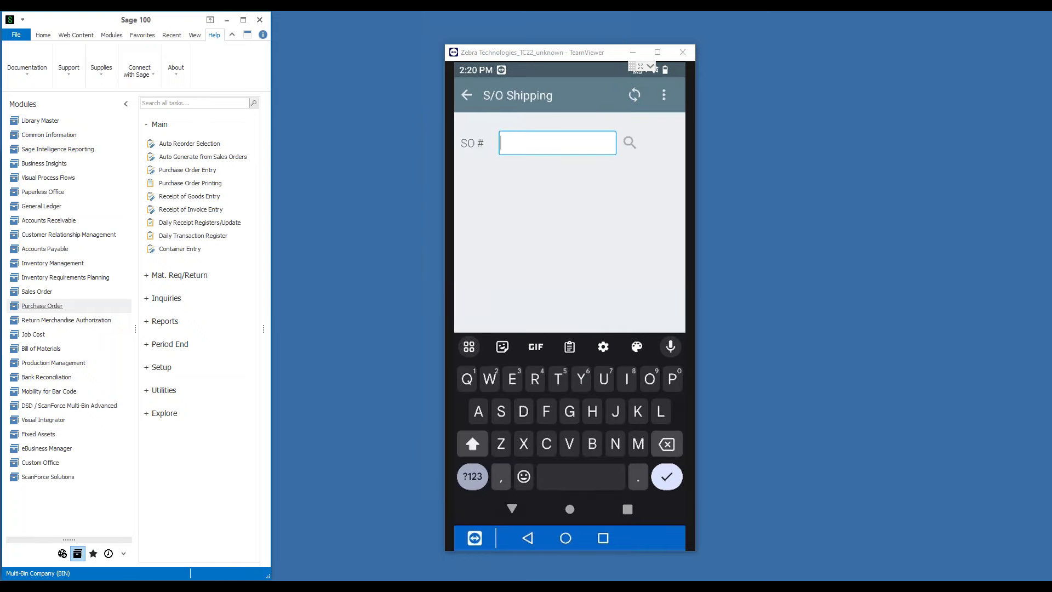
{"action": "type", "text": "202"}
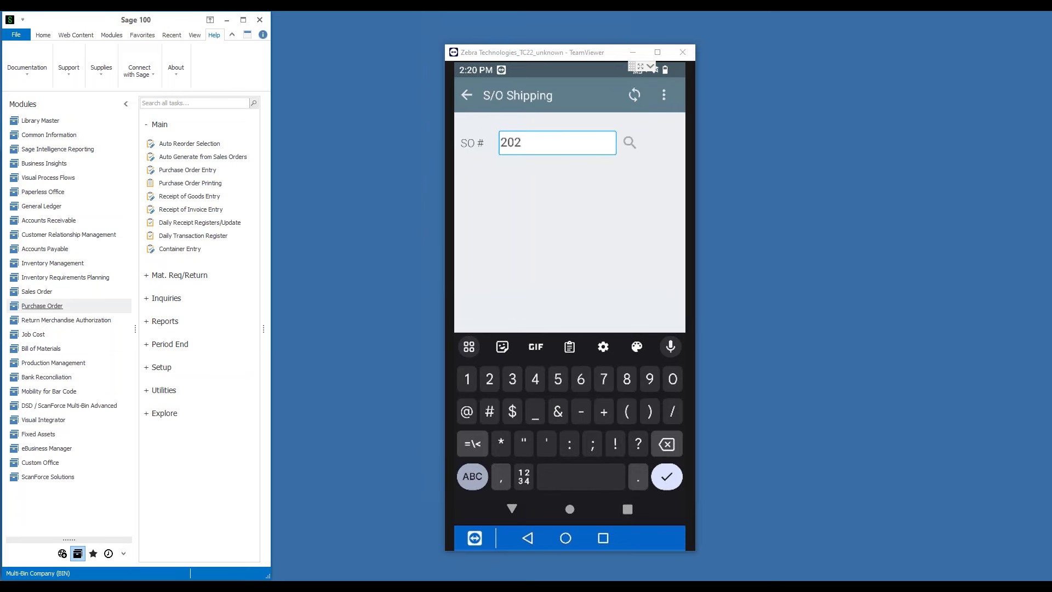
{"action": "key", "text": "Return"}
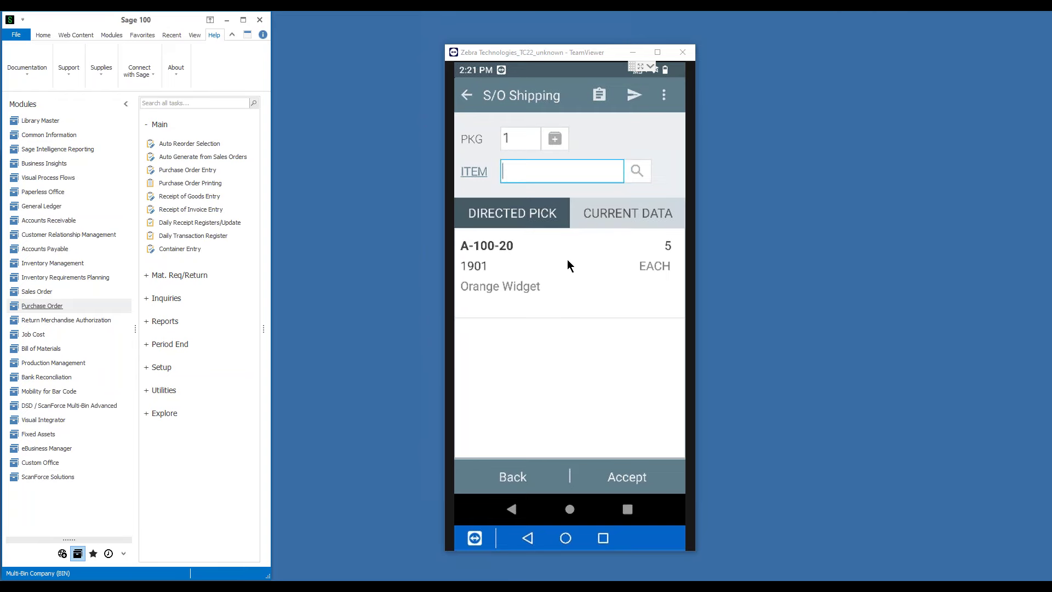
Pick quantity 5 of item 1901 from bin A-100-20.
{"action": "type", "text": "1901"}
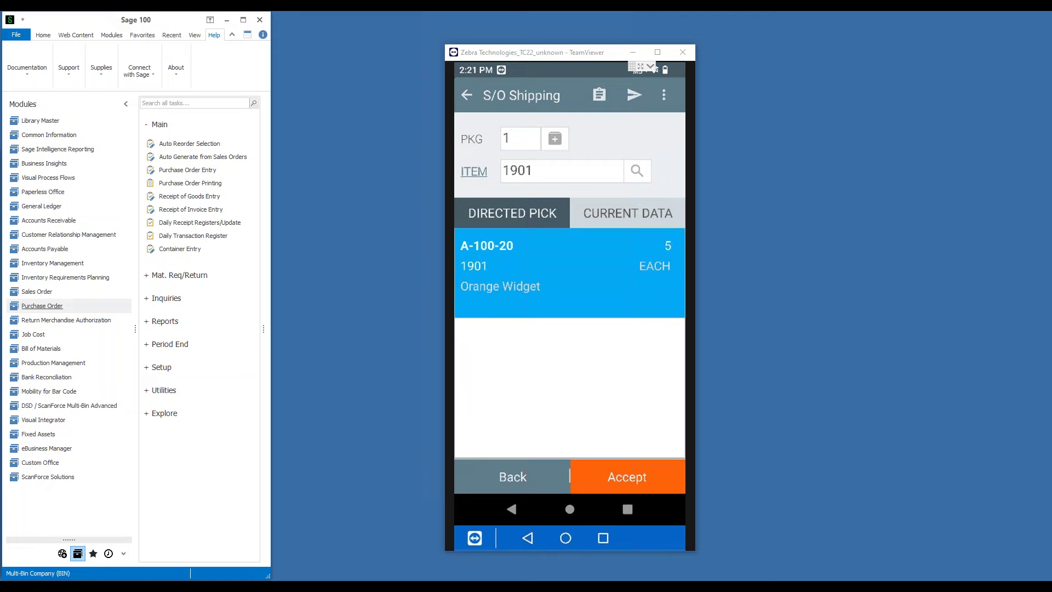
{"action": "key", "text": "Return"}
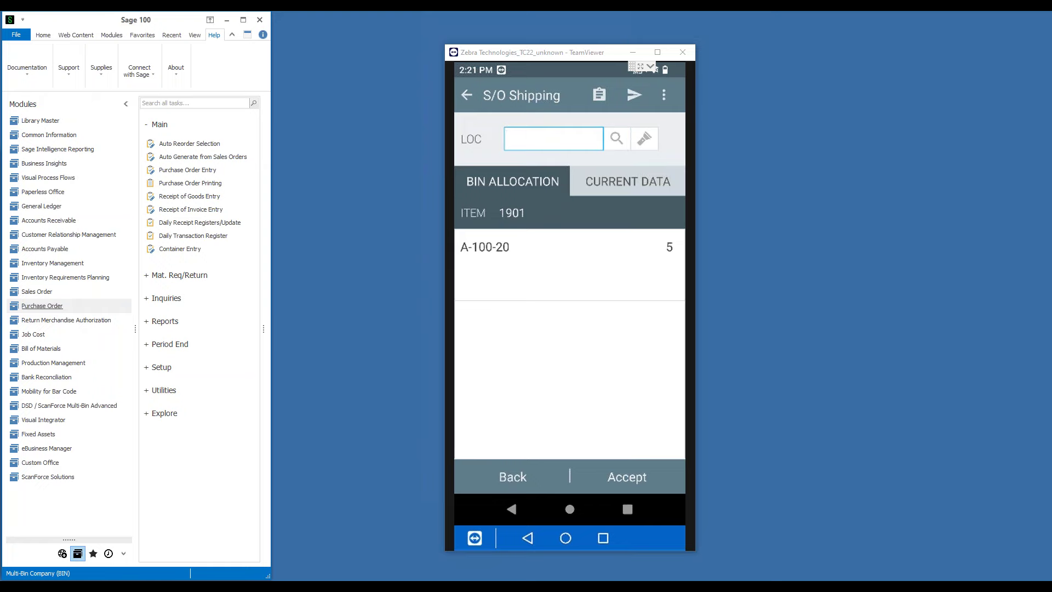
{"action": "left_click", "coordinate": [570, 263]}
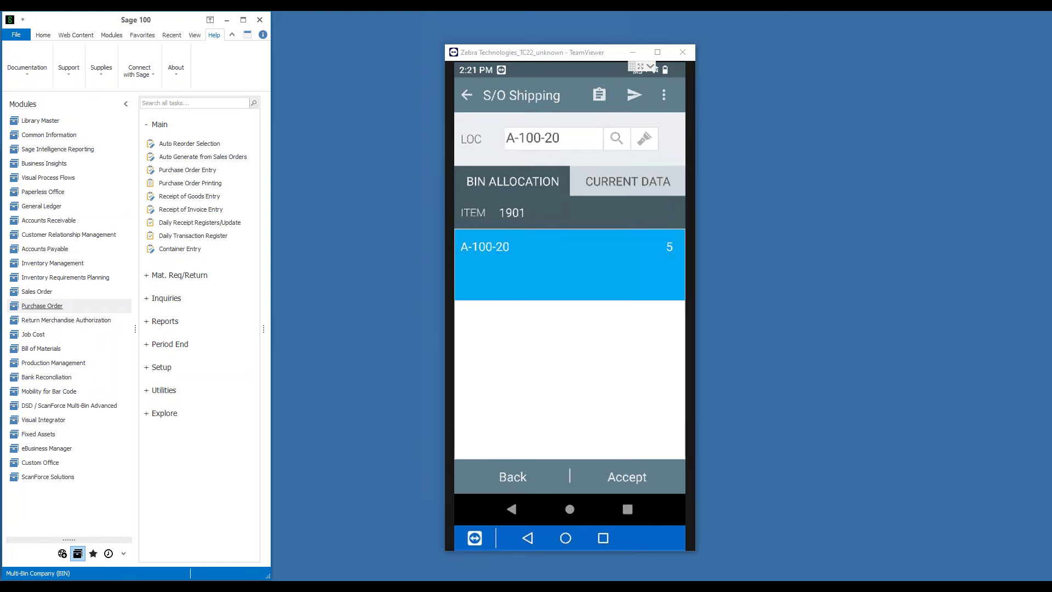
{"action": "left_click", "coordinate": [626, 477]}
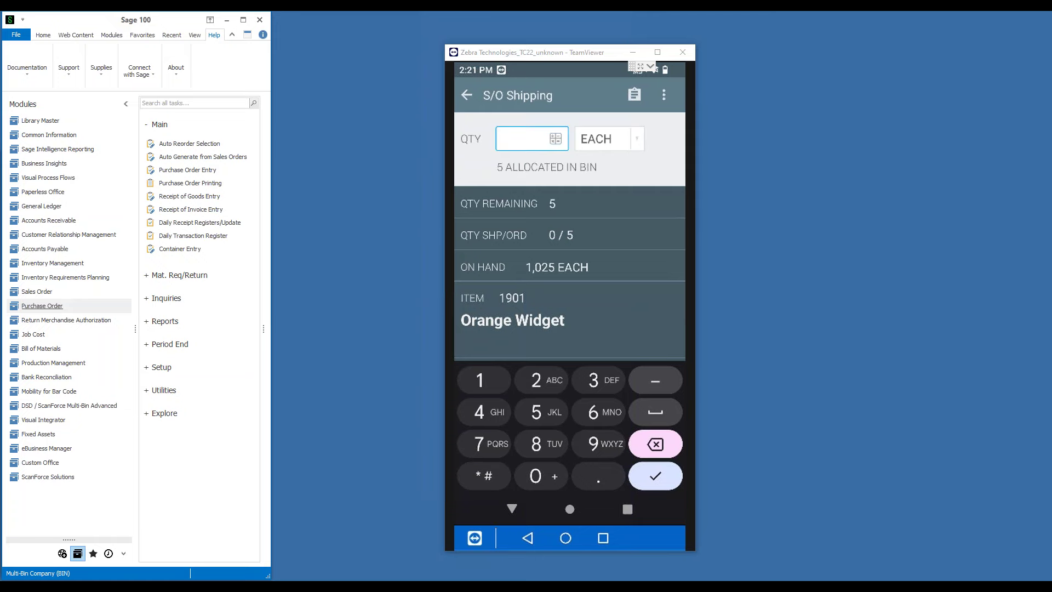
{"action": "type", "text": "5"}
{"action": "key", "text": "Return"}
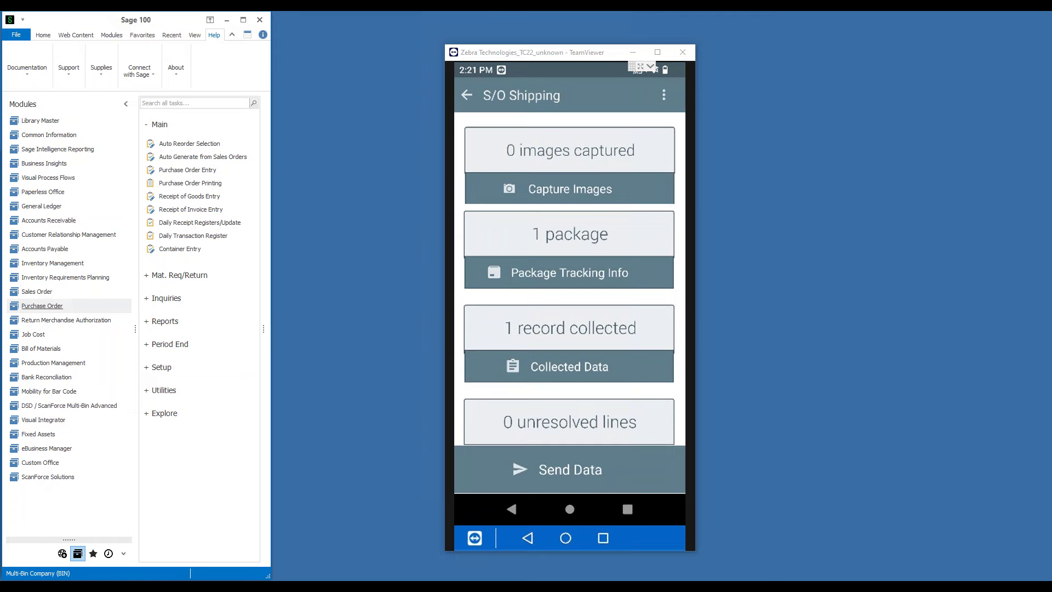
Photograph the package with Take Photo and accept the captured shipment images.
{"action": "left_click", "coordinate": [570, 189]}
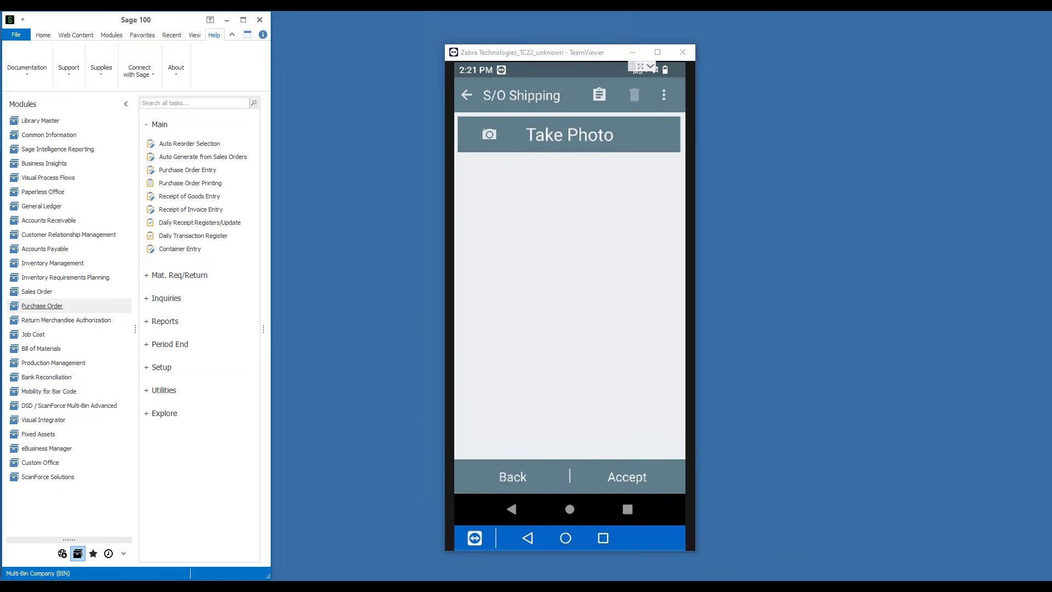
{"action": "left_click", "coordinate": [570, 134]}
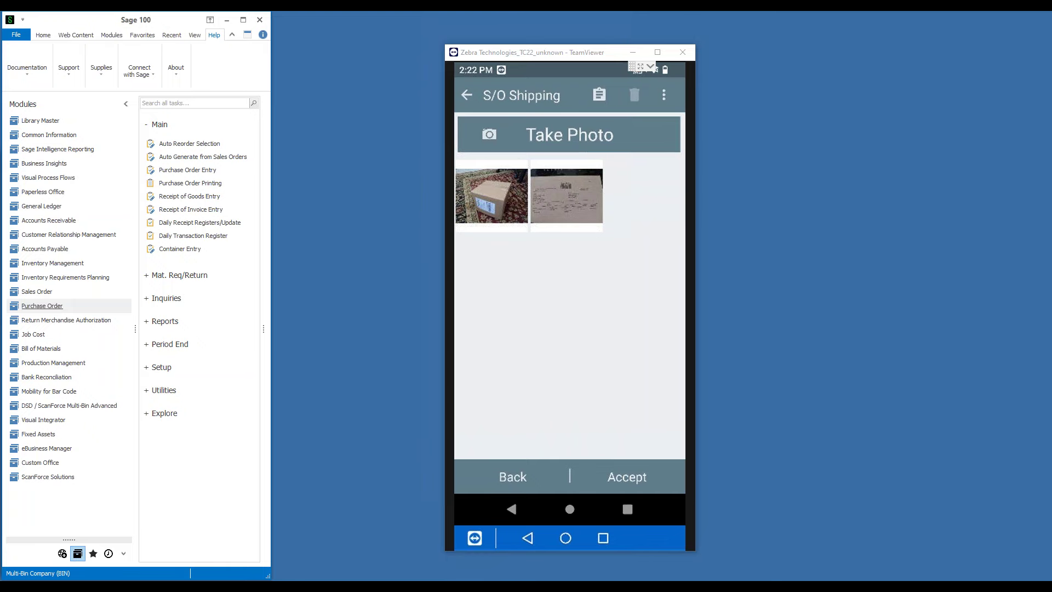
{"action": "left_click", "coordinate": [626, 477]}
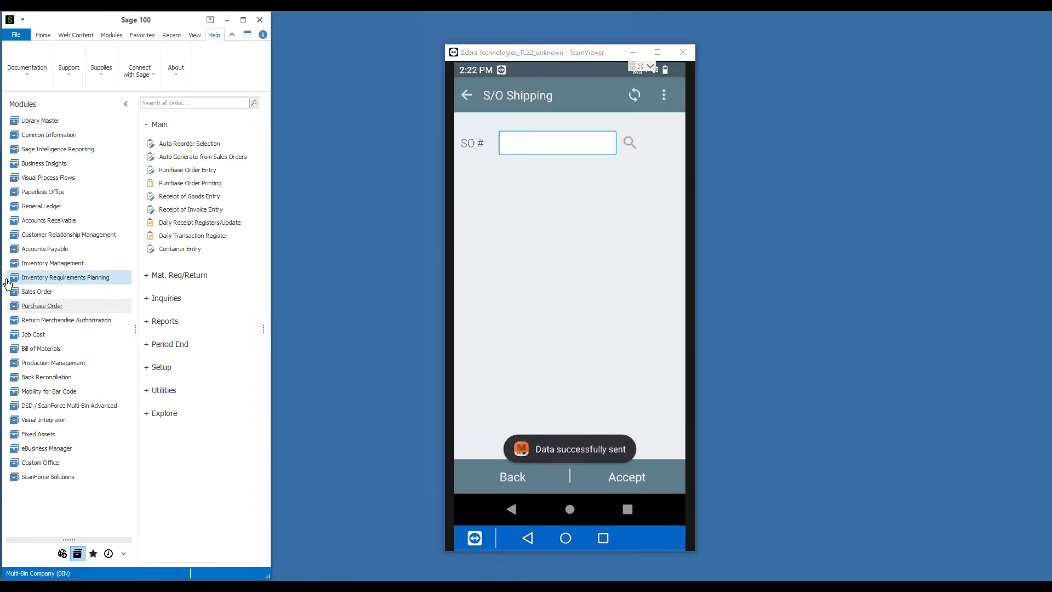
Start Shipping Data Entry in batch 00009.
{"action": "left_click", "coordinate": [99, 296]}
{"action": "left_click", "coordinate": [174, 365]}
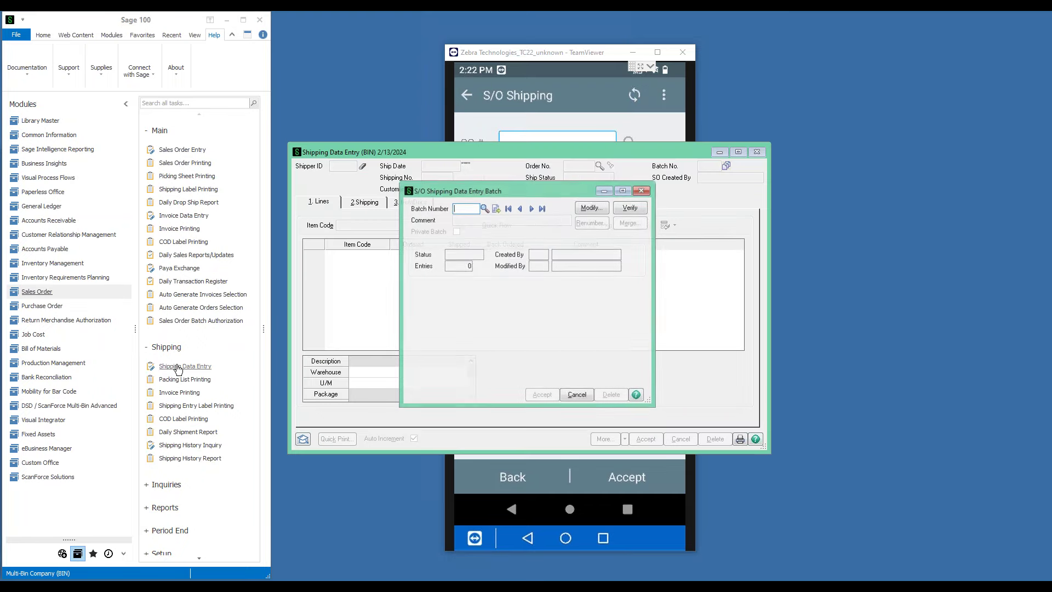
{"action": "left_click", "coordinate": [484, 208]}
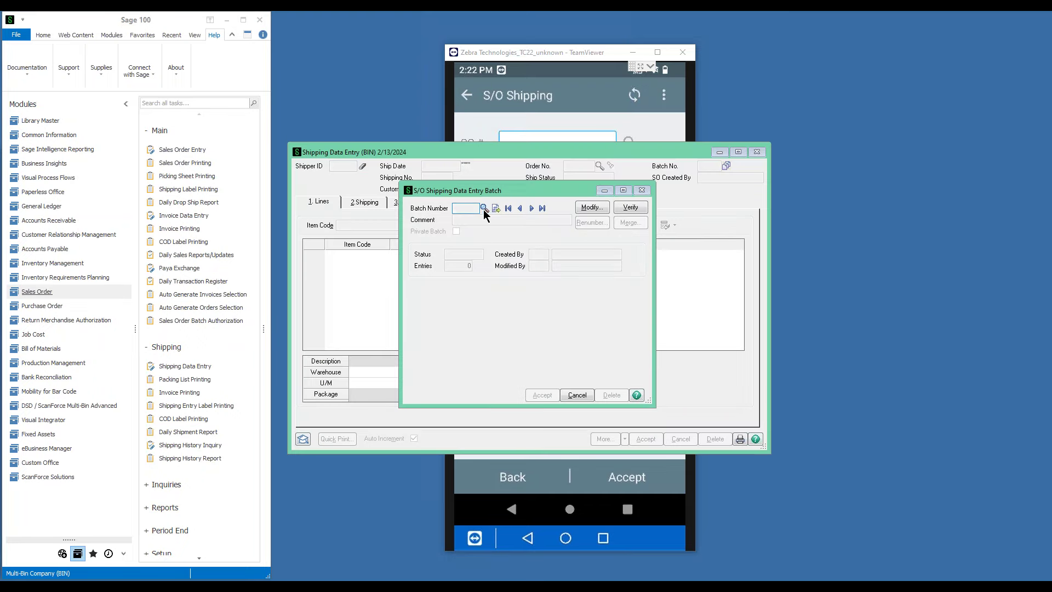
{"action": "double_click", "coordinate": [488, 216]}
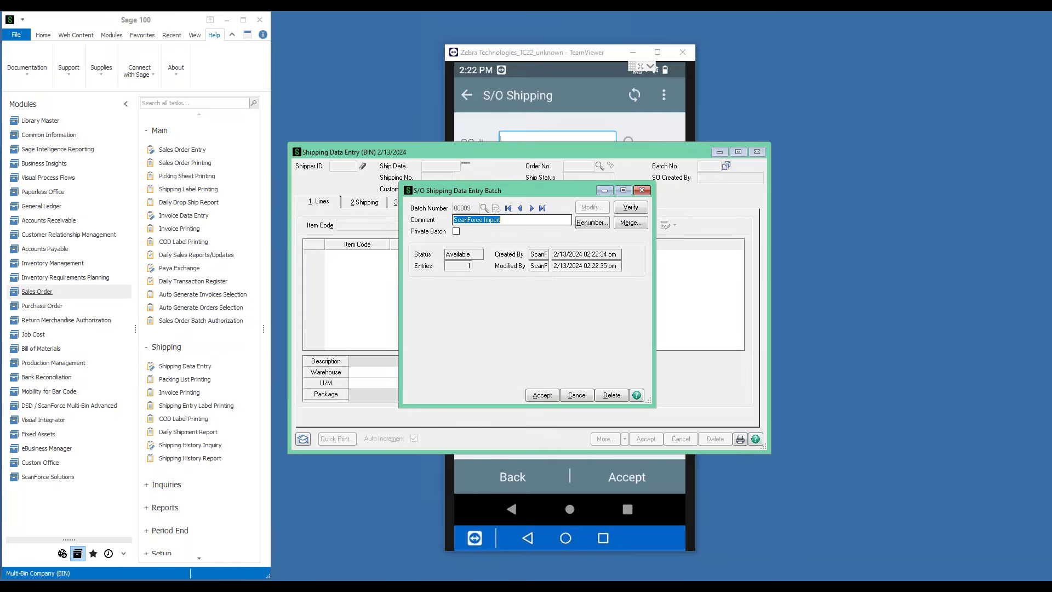
{"action": "left_click", "coordinate": [541, 394]}
Enter shipper ID 1 and load order 0000202, showing 5 of item 1901 shipped.
{"action": "type", "text": "1"}
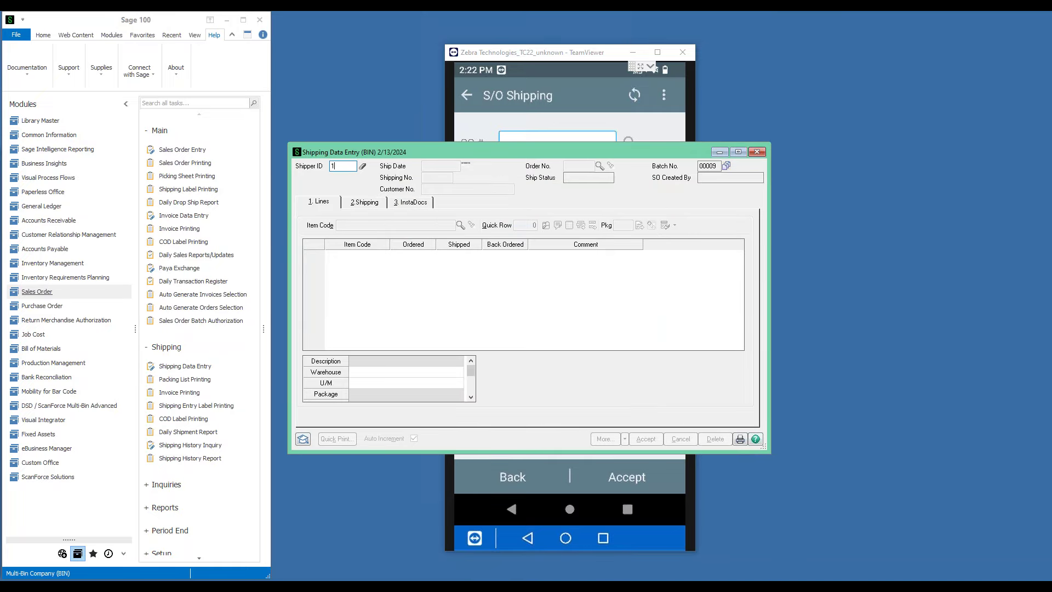
{"action": "key", "text": "Tab"}
{"action": "left_click", "coordinate": [611, 166]}
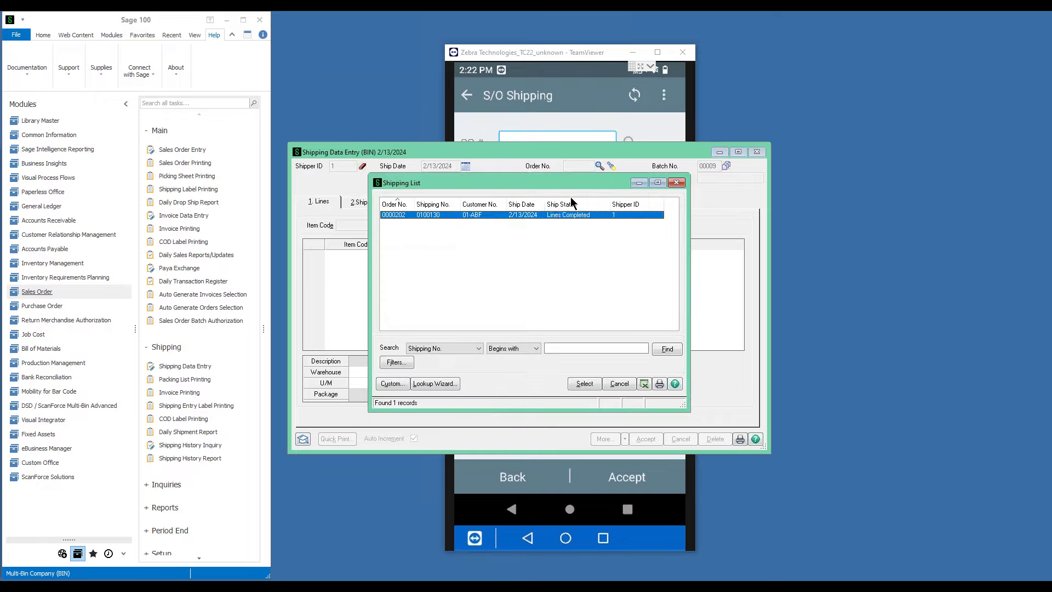
{"action": "double_click", "coordinate": [538, 215]}
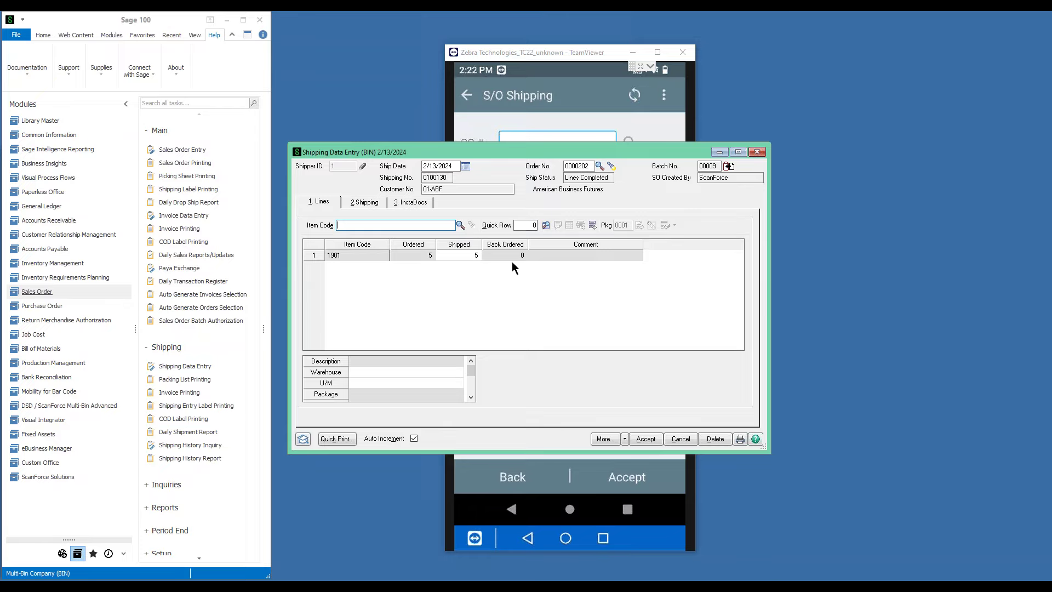
Show the shipment's InstaDocs attachments as Extra Large Icon thumbnails.
{"action": "left_click", "coordinate": [410, 202]}
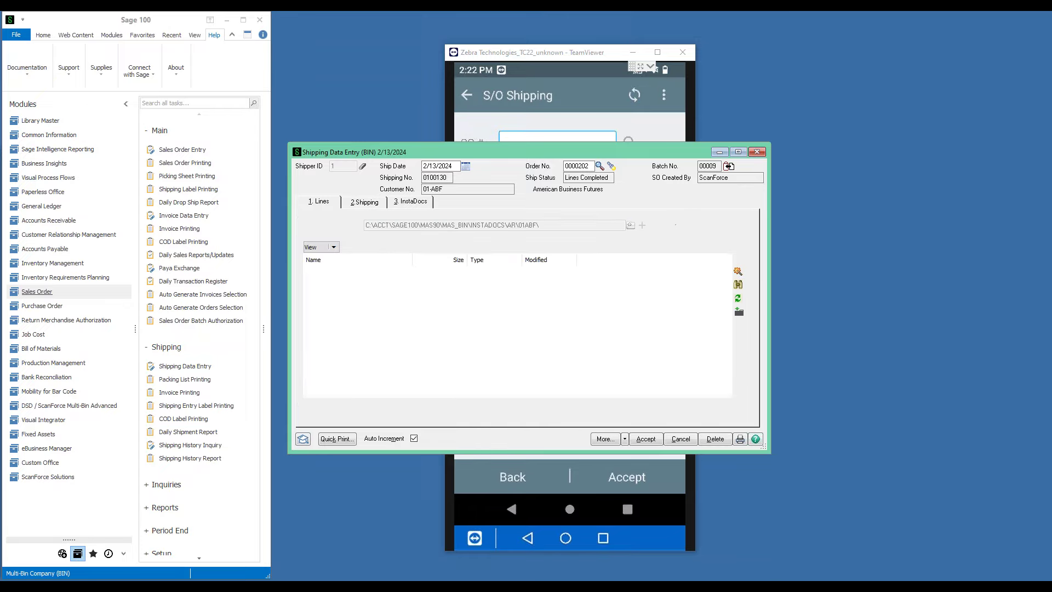
{"action": "left_click", "coordinate": [332, 247]}
{"action": "left_click", "coordinate": [333, 302]}
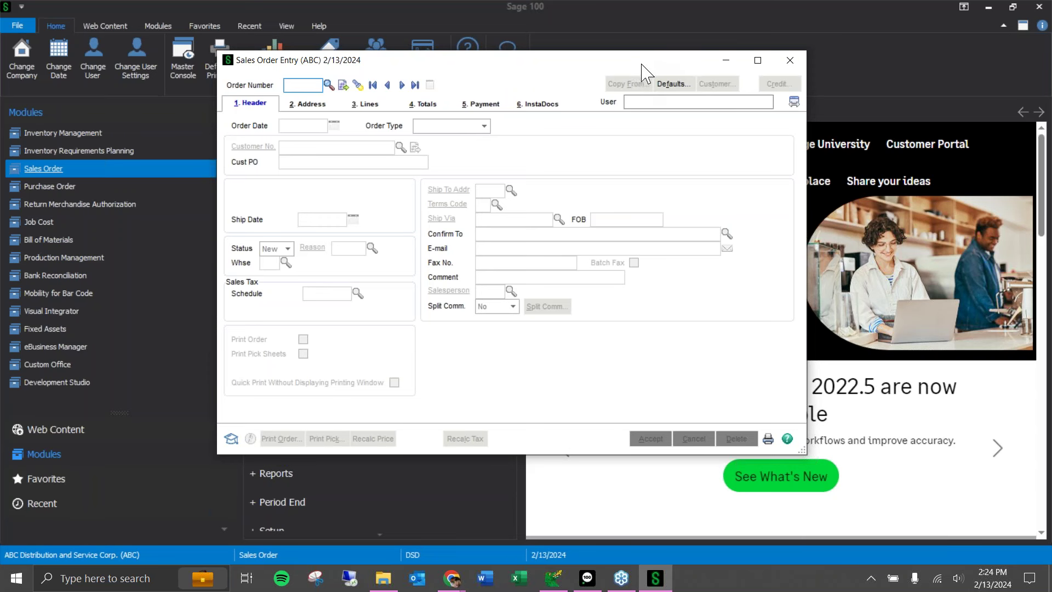
Start a new sales order with the next number for American Business Futures.
{"action": "left_click_drag", "start_coordinate": [634, 63], "coordinate": [642, 90]}
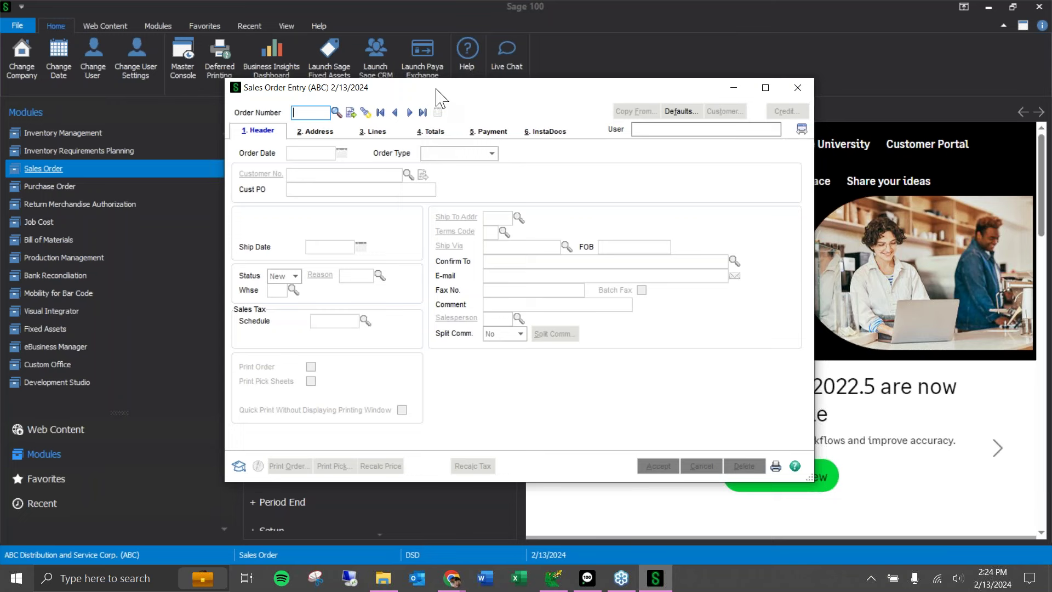
{"action": "left_click", "coordinate": [350, 112]}
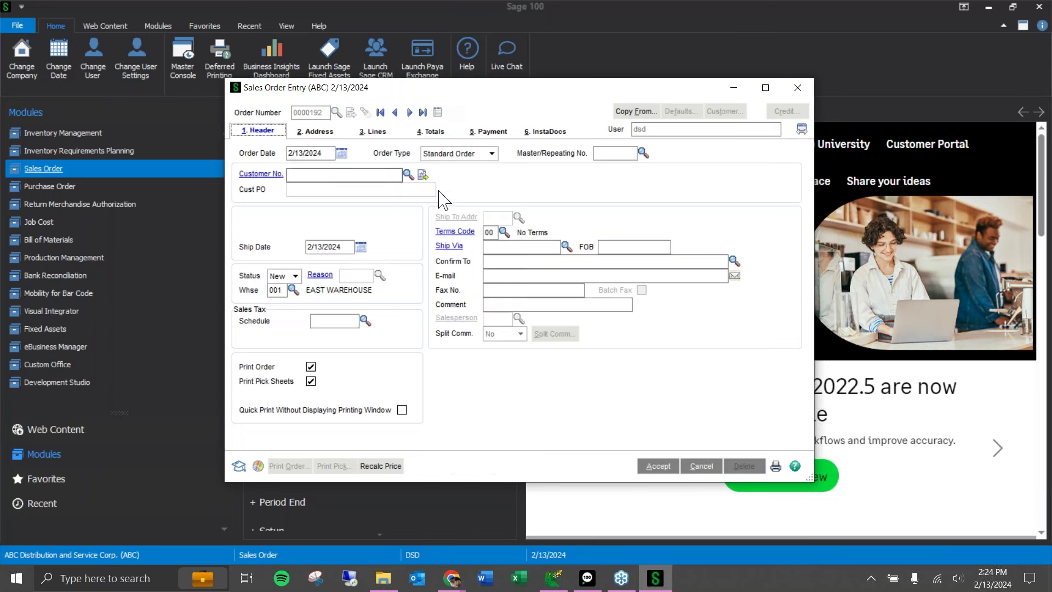
{"action": "left_click", "coordinate": [407, 175]}
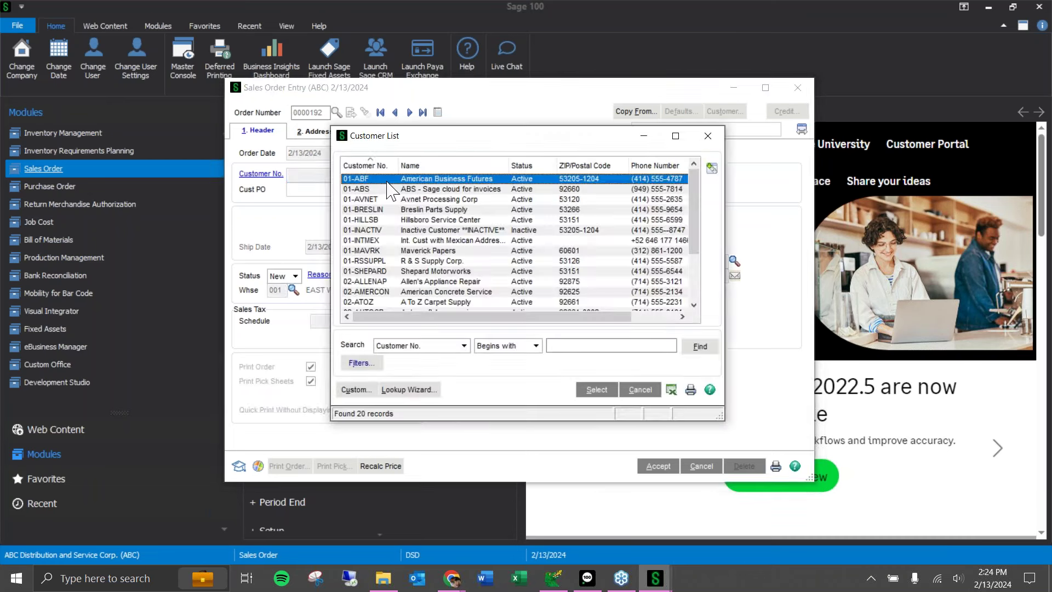
{"action": "key", "text": "Return"}
Add a line for 1 of item 1001-HON-H252 at 84.00.
{"action": "left_click", "coordinate": [372, 131]}
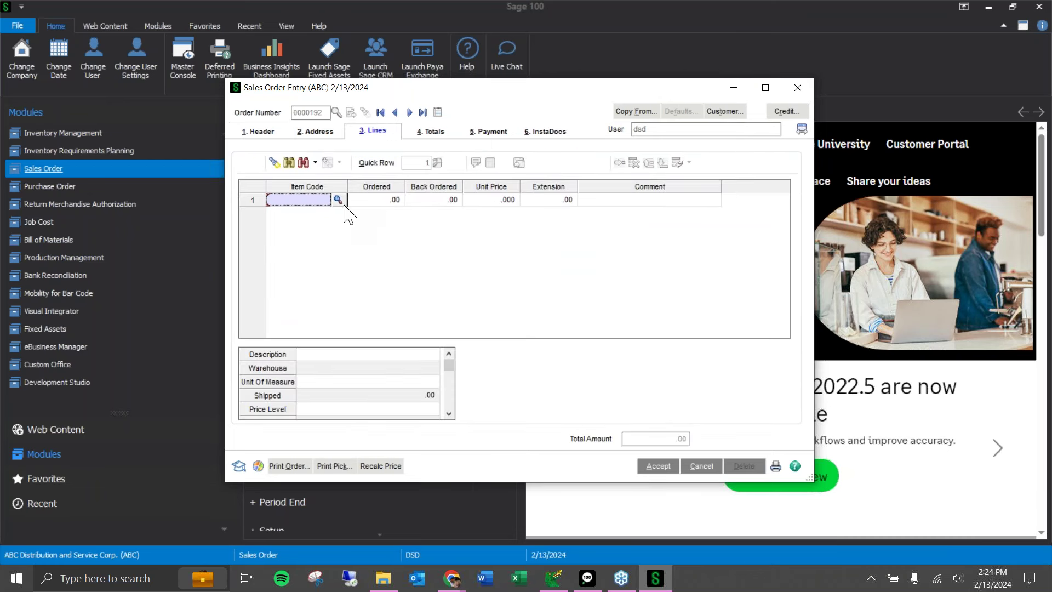
{"action": "left_click", "coordinate": [337, 200]}
{"action": "double_click", "coordinate": [357, 179]}
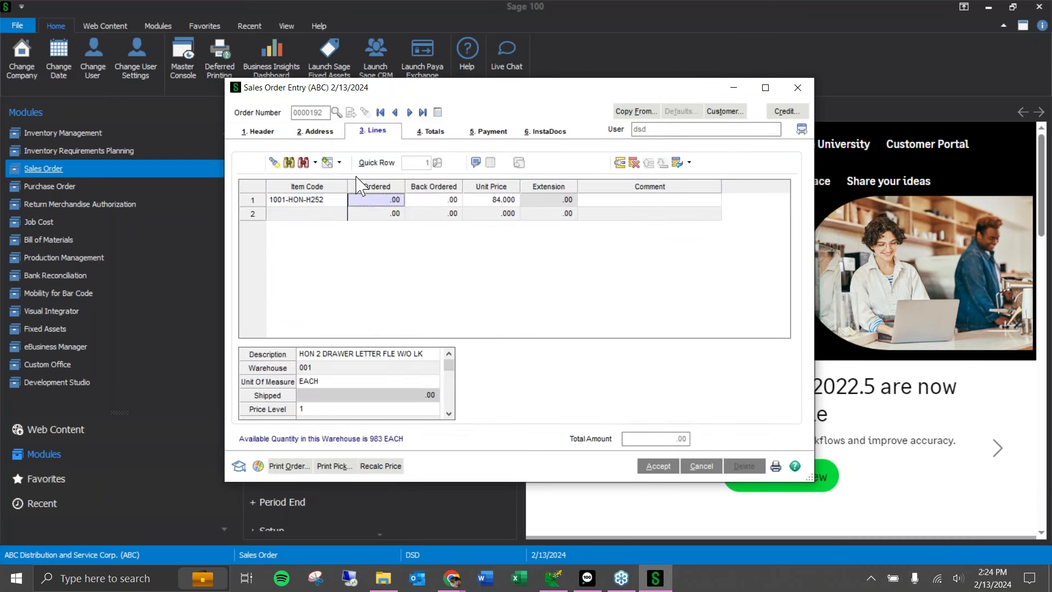
{"action": "type", "text": "1"}
{"action": "key", "text": "Tab"}
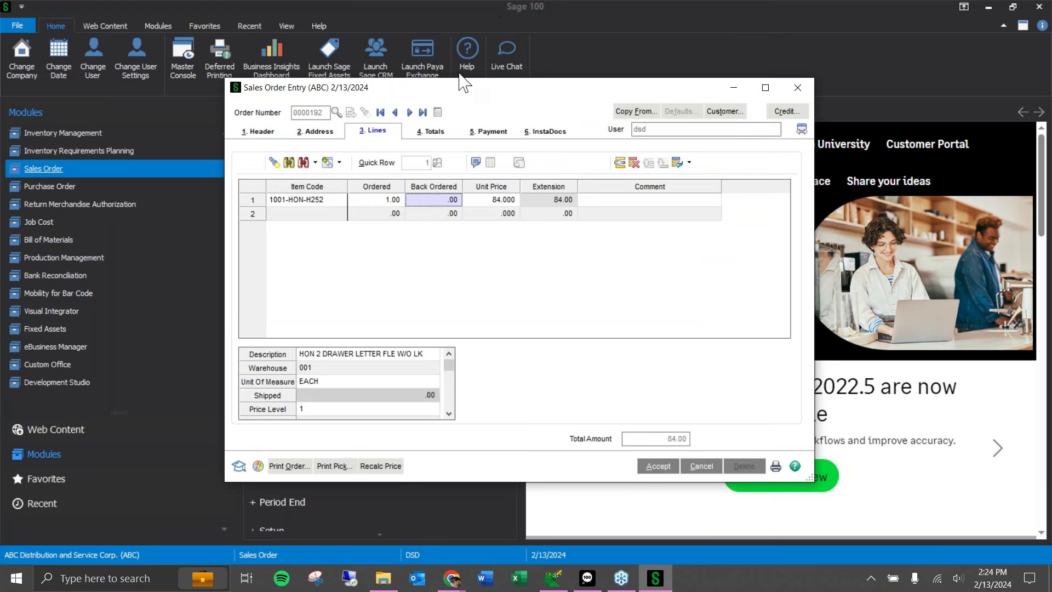
{"action": "left_click", "coordinate": [545, 134]}
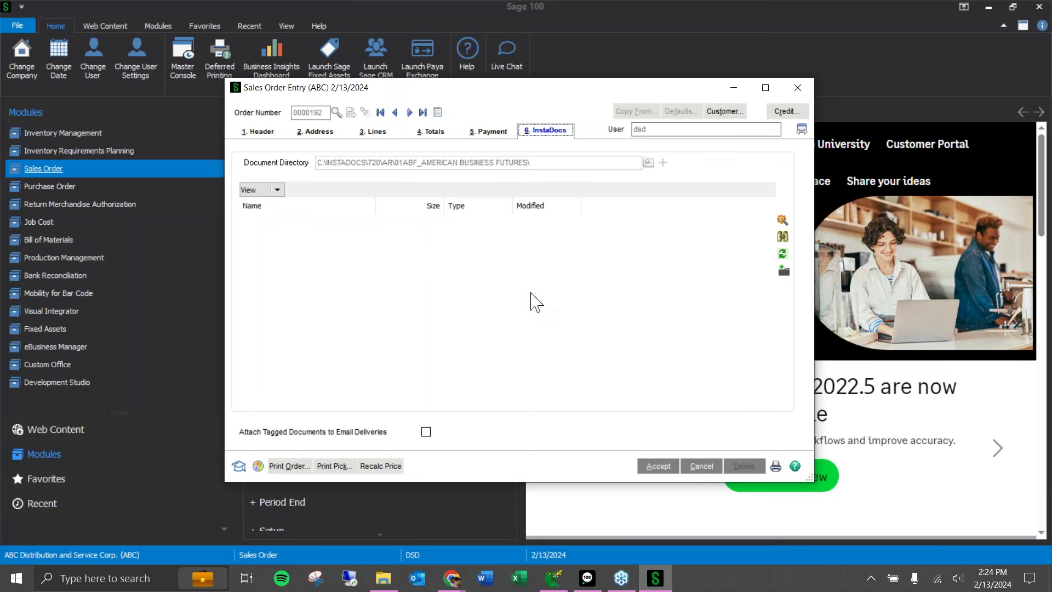
Place the order window left and show the Documents\DEMO folder in File Explorer beside it.
{"action": "left_click_drag", "start_coordinate": [573, 87], "coordinate": [468, 62]}
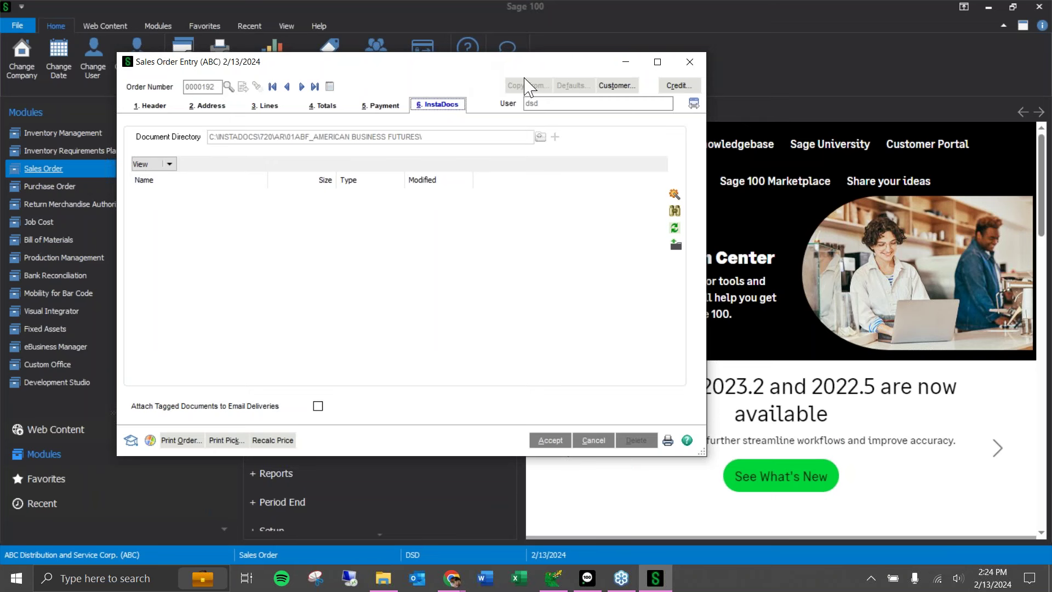
{"action": "left_click", "coordinate": [384, 579]}
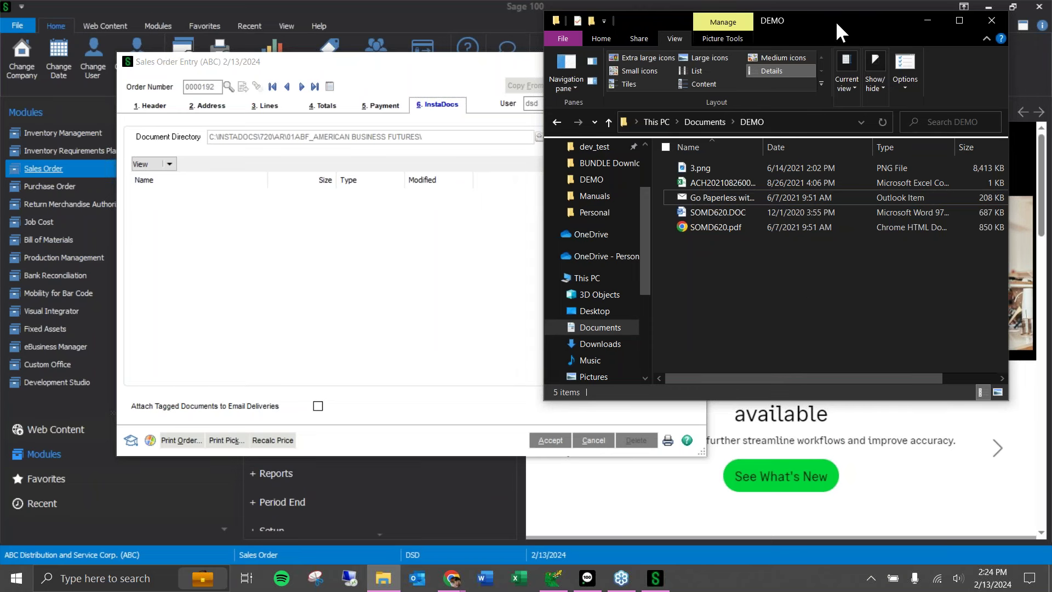
Select all five DEMO files and drop them onto order 0000192's InstaDocs list.
{"action": "mouse_move", "coordinate": [836, 20]}
{"action": "left_mouse_down"}
{"action": "mouse_move", "coordinate": [751, 53]}
{"action": "mouse_move", "coordinate": [843, 37]}
{"action": "left_mouse_up"}
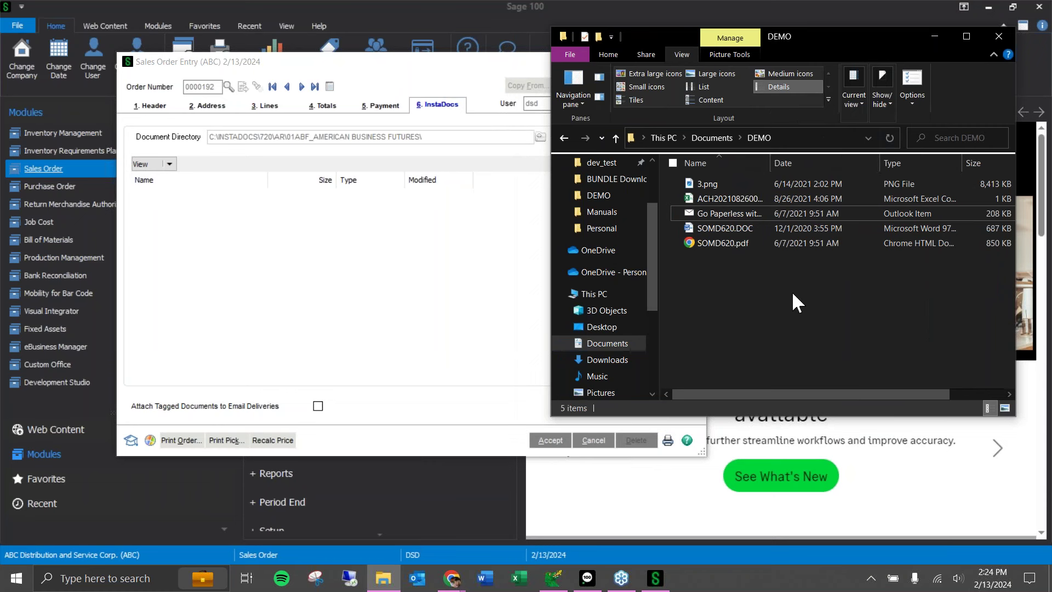
{"action": "left_click_drag", "start_coordinate": [792, 294], "coordinate": [764, 218]}
{"action": "right_click", "coordinate": [764, 218]}
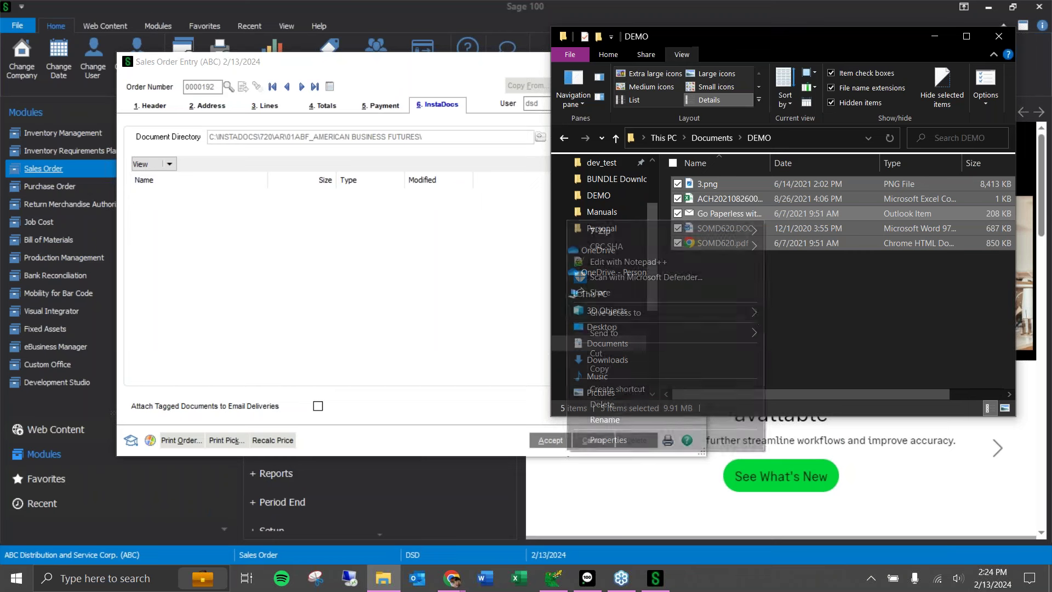
{"action": "left_click", "coordinate": [844, 280]}
{"action": "left_click", "coordinate": [794, 188]}
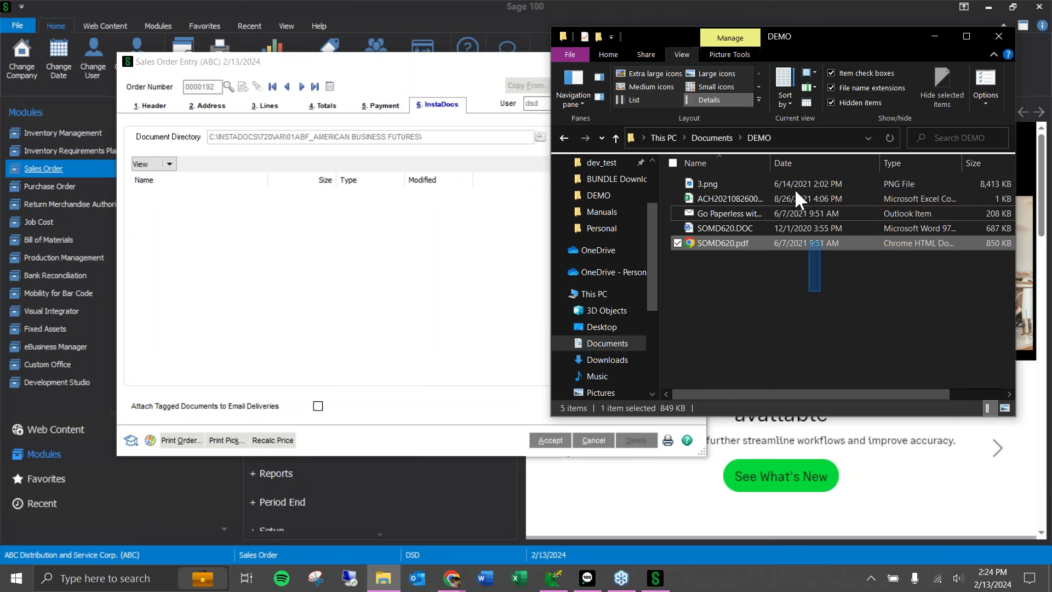
{"action": "key", "text": "ctrl+a"}
{"action": "left_click_drag", "start_coordinate": [804, 204], "coordinate": [343, 316]}
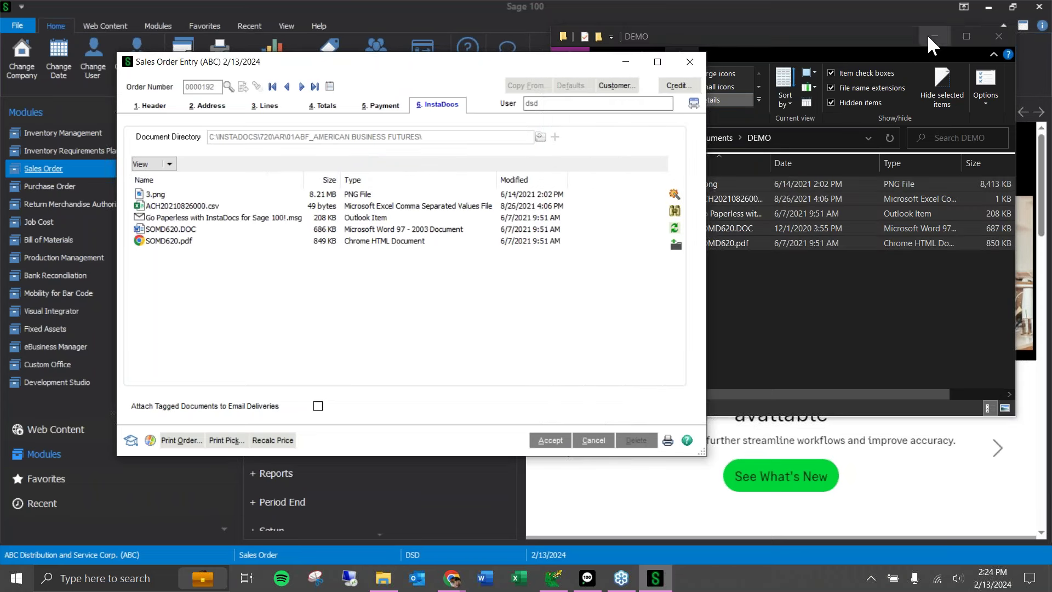
{"action": "left_click", "coordinate": [933, 37]}
{"action": "left_click", "coordinate": [290, 194]}
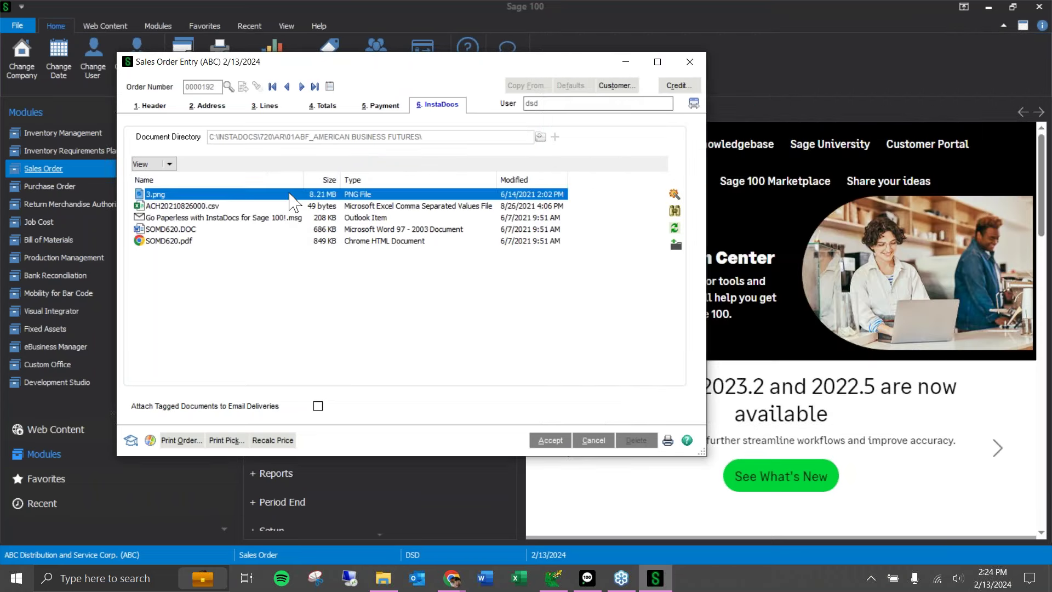
{"action": "left_click", "coordinate": [248, 208]}
{"action": "left_click", "coordinate": [245, 219]}
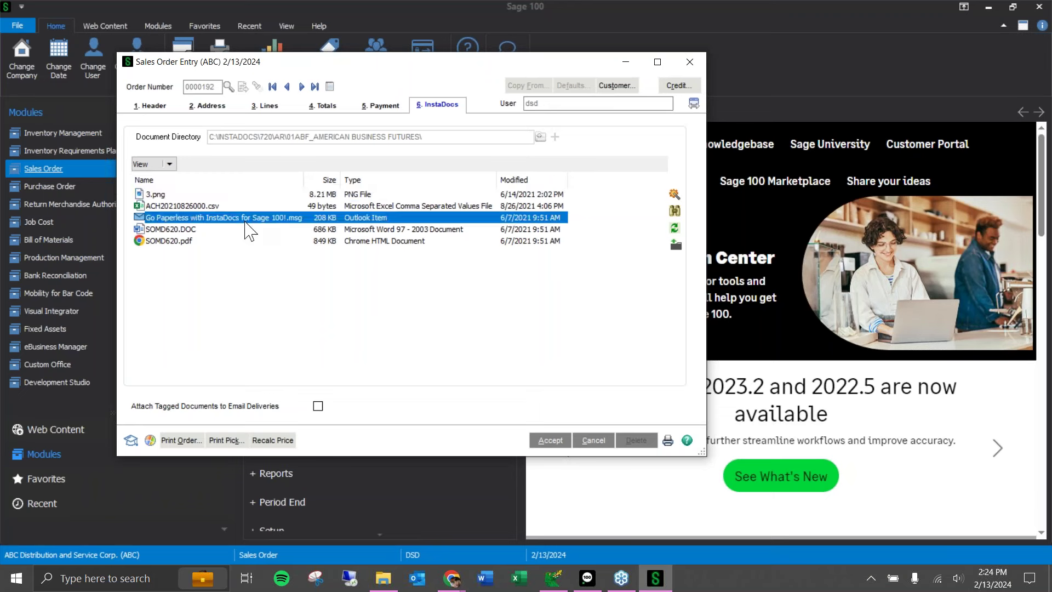
{"action": "left_click", "coordinate": [205, 230]}
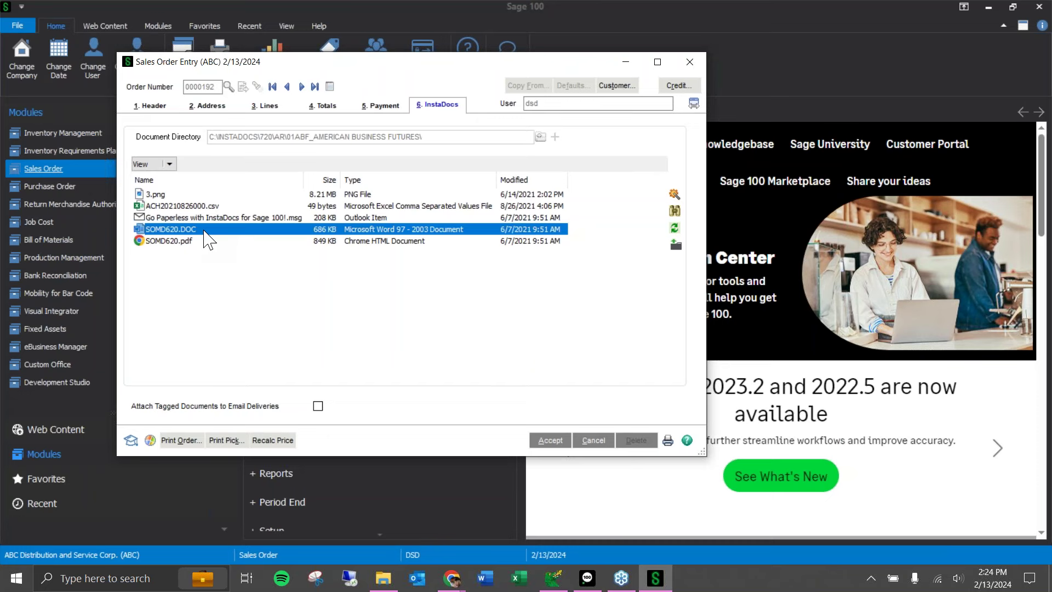
{"action": "left_click", "coordinate": [189, 244]}
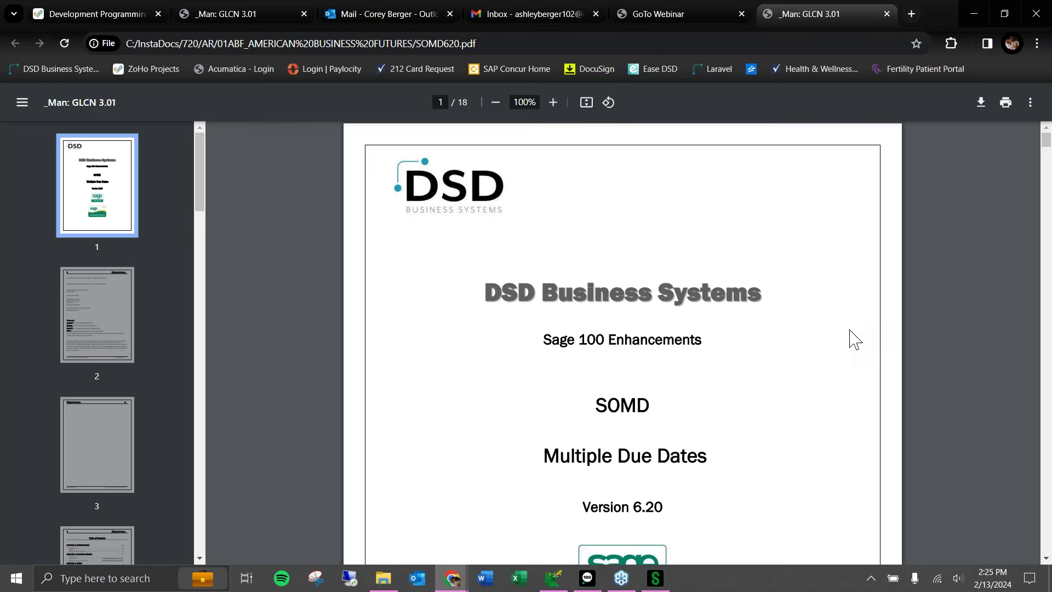
{"action": "scroll", "coordinate": [854, 339], "scroll_direction": "down", "scroll_amount": 10}
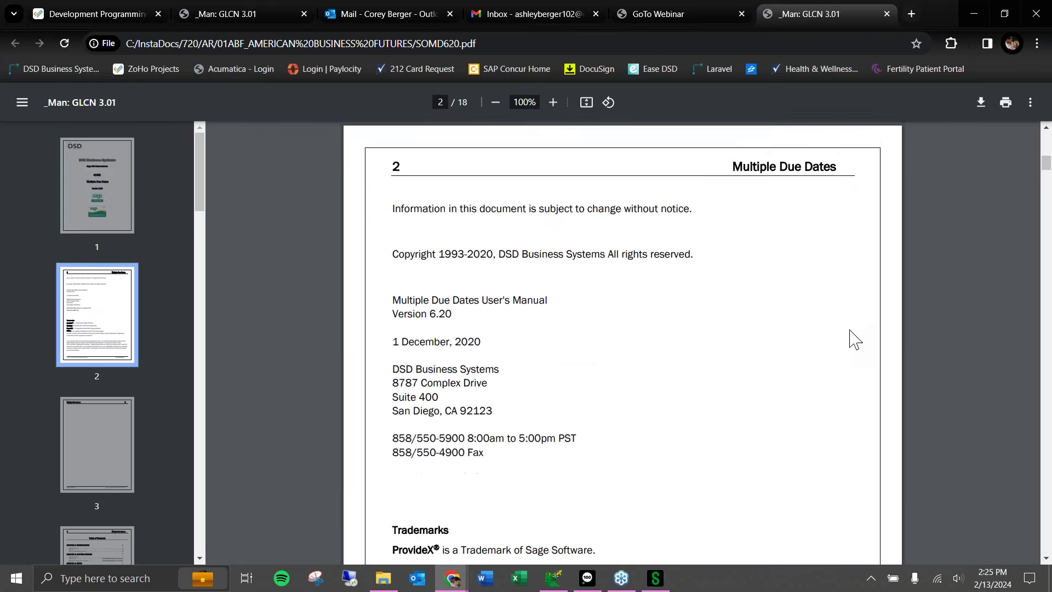
{"action": "scroll", "coordinate": [855, 340], "scroll_direction": "up", "scroll_amount": 5}
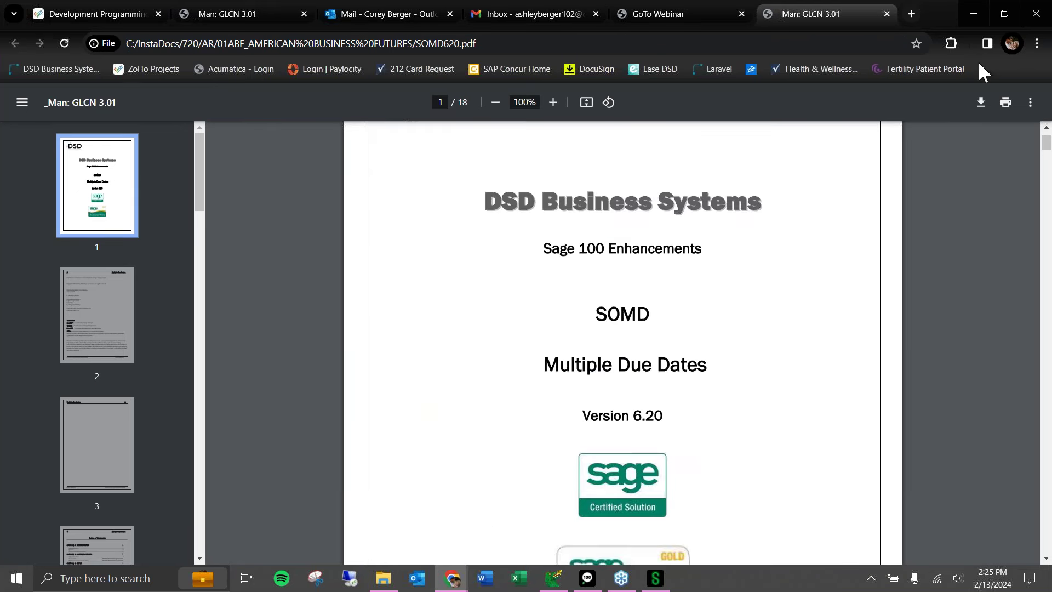
{"action": "left_click", "coordinate": [971, 6]}
{"action": "left_click", "coordinate": [478, 288]}
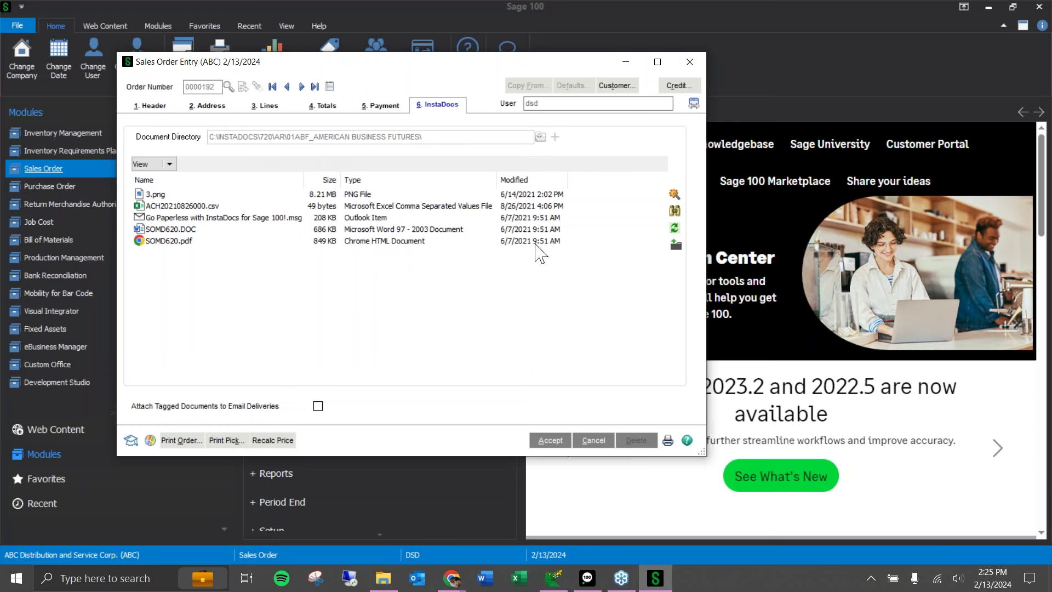
Open InstaDocs Tag Entry for 3.png, showing its tag 0000192.
{"action": "left_click", "coordinate": [187, 196]}
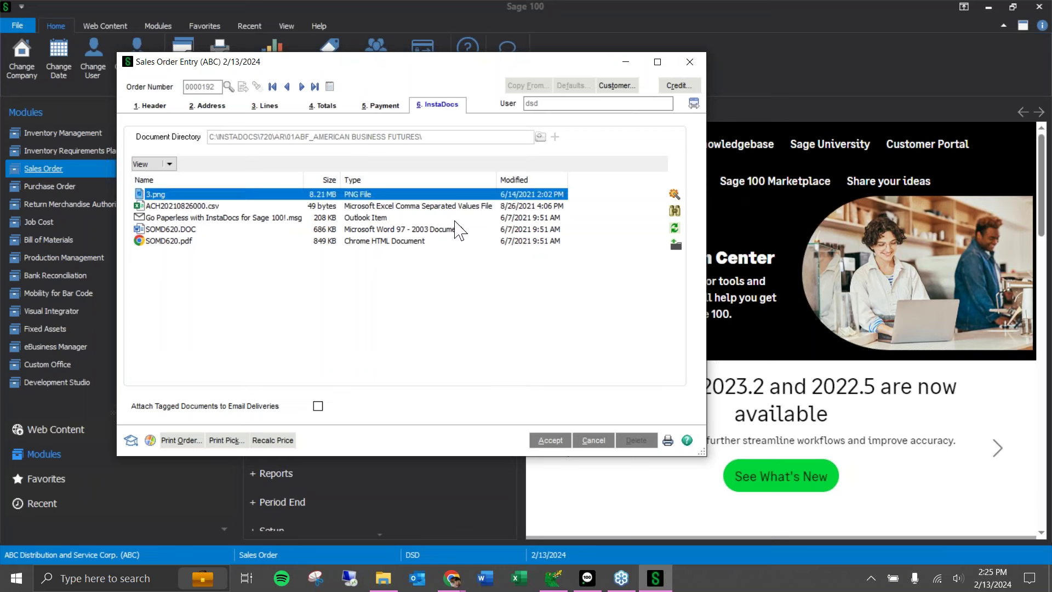
{"action": "left_click", "coordinate": [677, 199]}
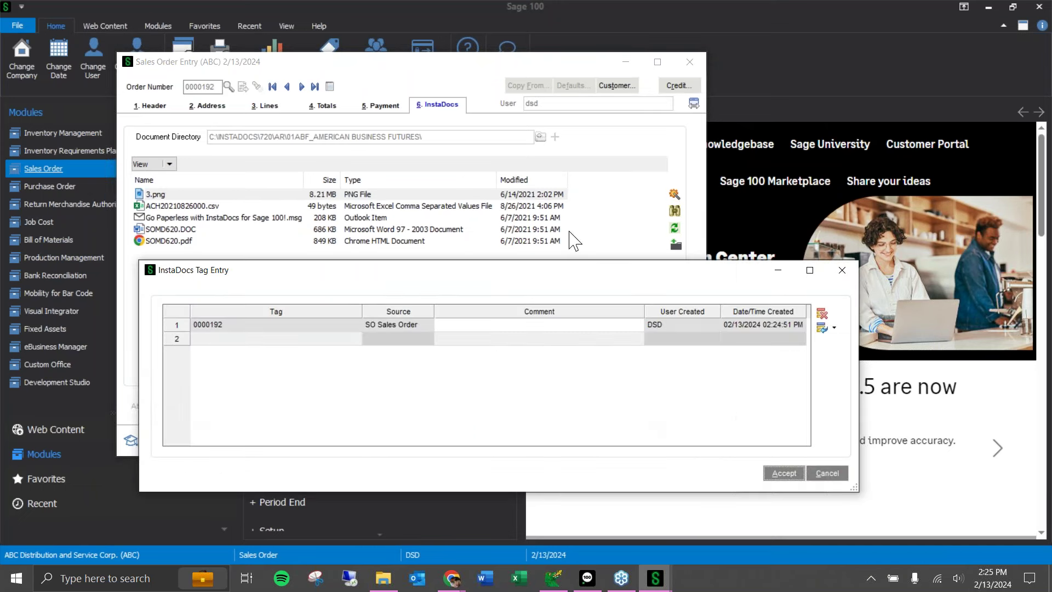
Inspect the existing 0000192 tag row and its SO Sales Order source.
{"action": "left_click_drag", "start_coordinate": [459, 271], "coordinate": [458, 214]}
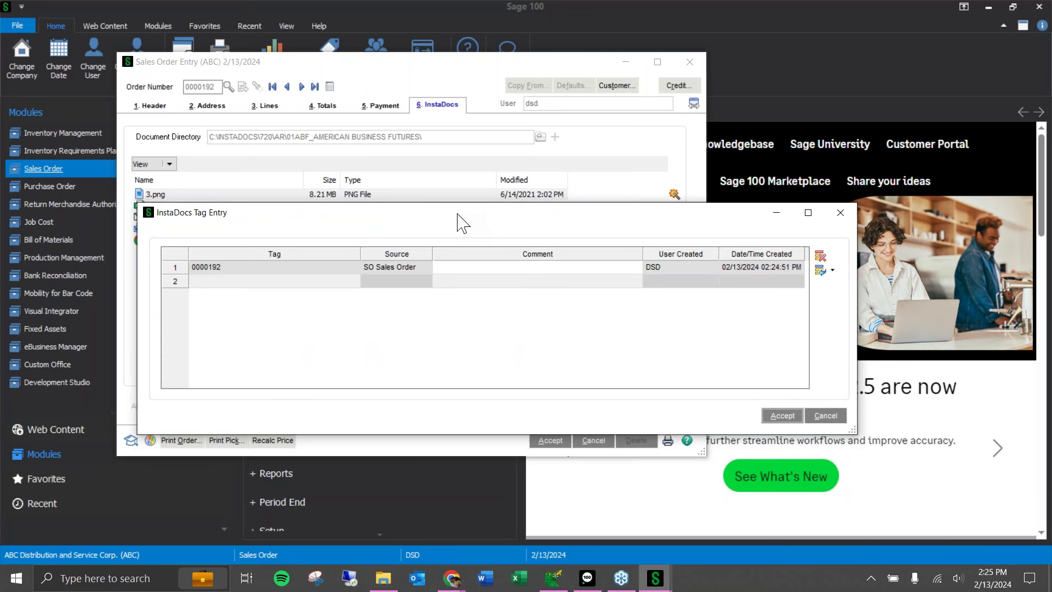
{"action": "left_click", "coordinate": [253, 271]}
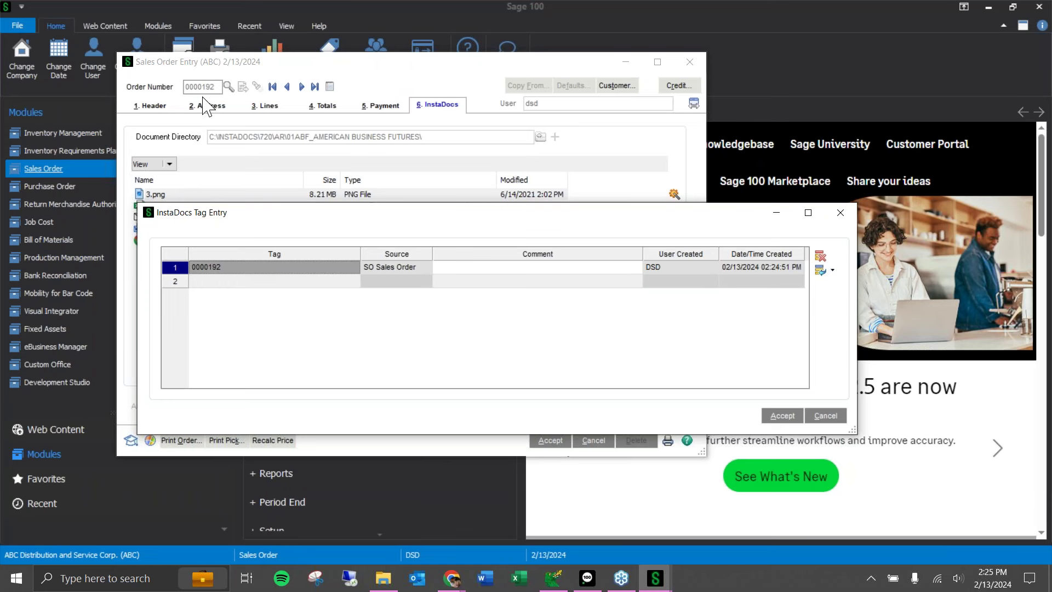
{"action": "left_click", "coordinate": [408, 271]}
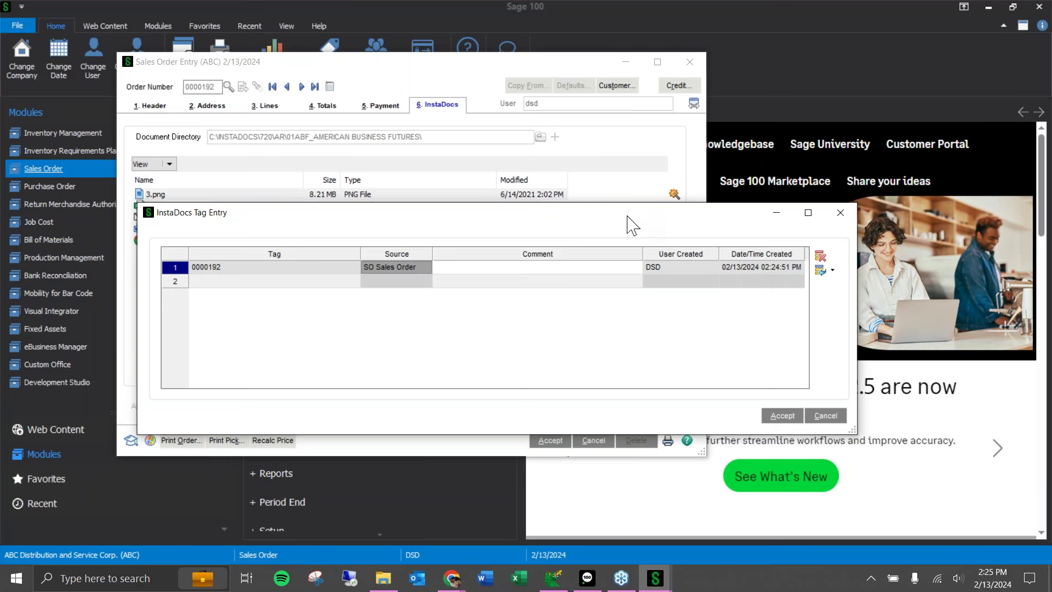
{"action": "left_click_drag", "start_coordinate": [627, 216], "coordinate": [632, 248]}
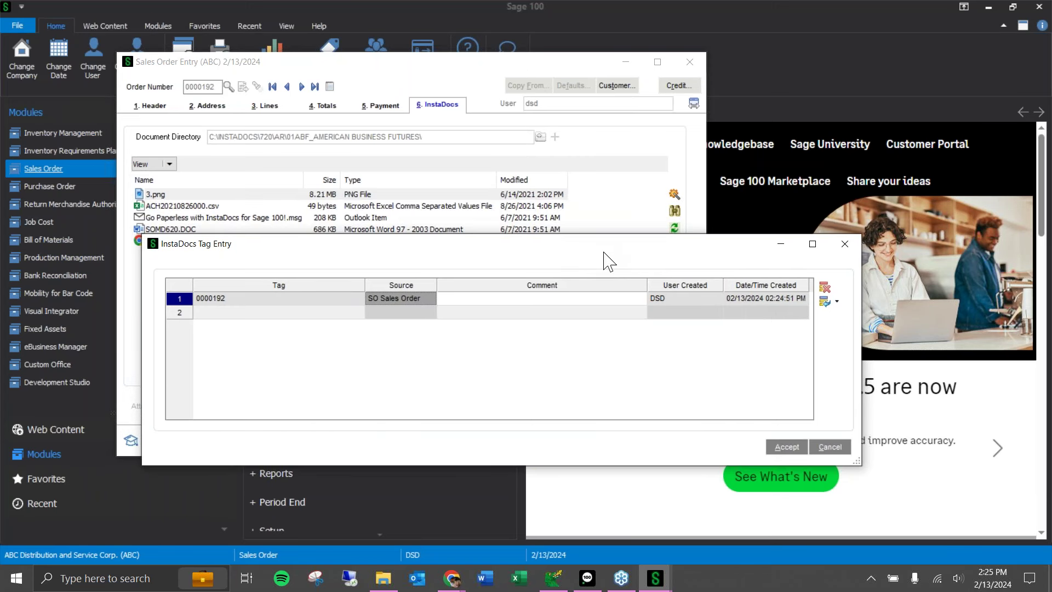
Enter a new typed tag on row 2 for 3.png and accept the tags.
{"action": "left_click", "coordinate": [351, 312]}
{"action": "left_click", "coordinate": [359, 312]}
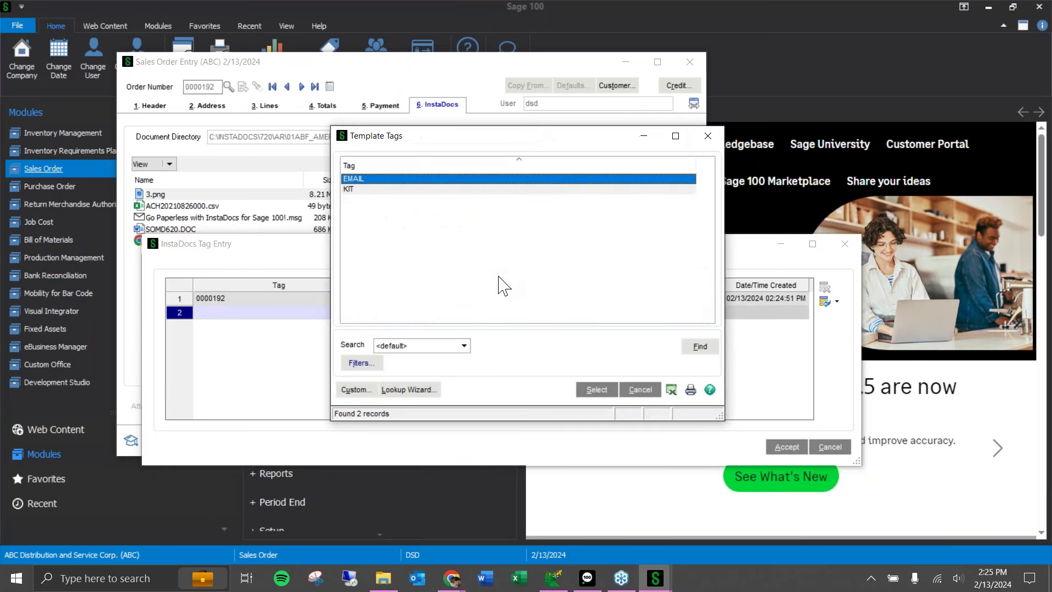
{"action": "left_click", "coordinate": [708, 136]}
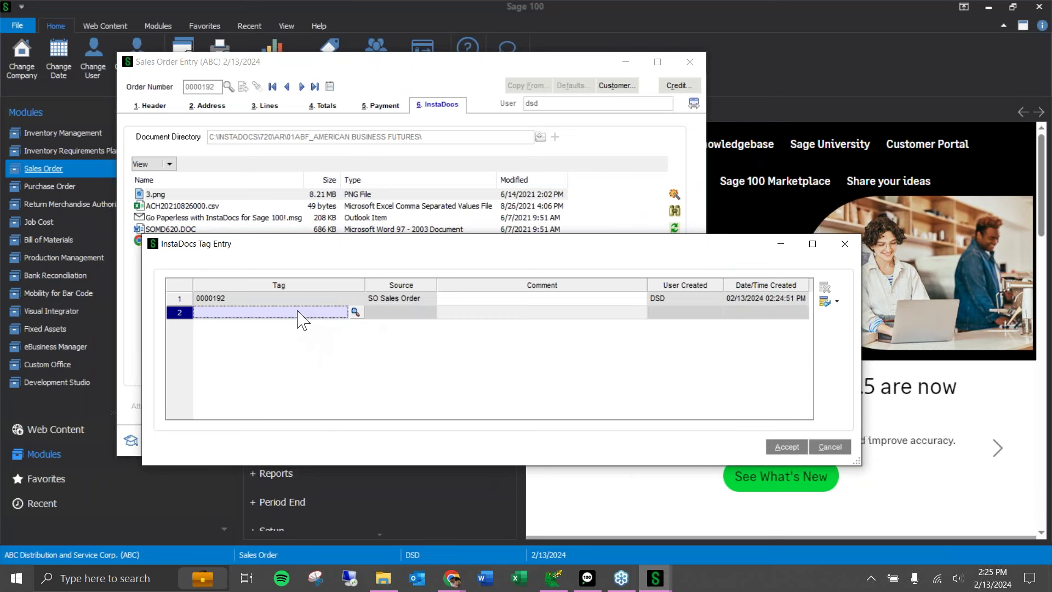
{"action": "type", "text": "ASHLEY"}
{"action": "key", "text": "Tab"}
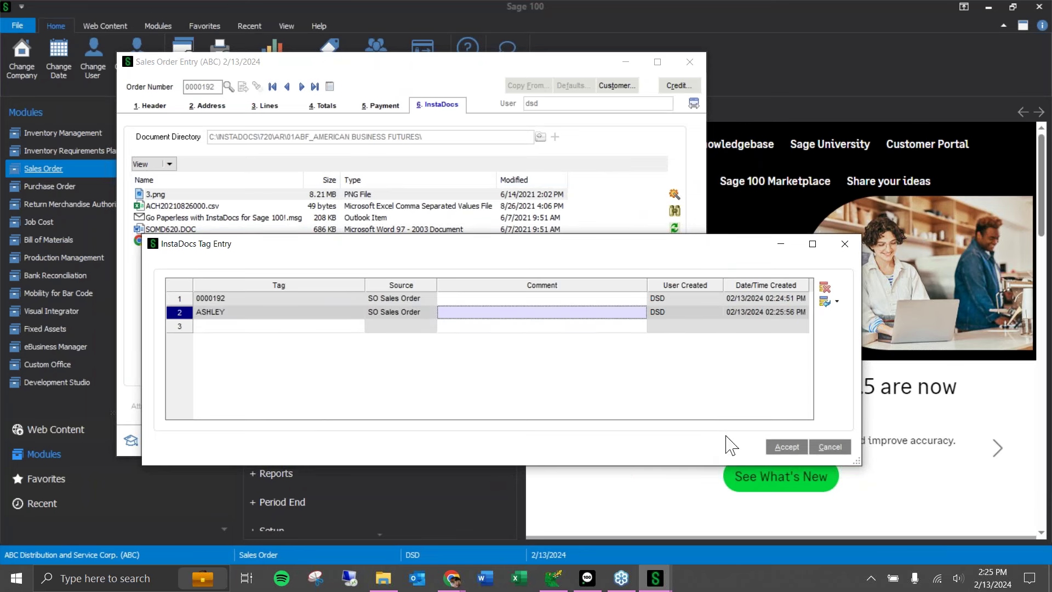
{"action": "left_click", "coordinate": [791, 447]}
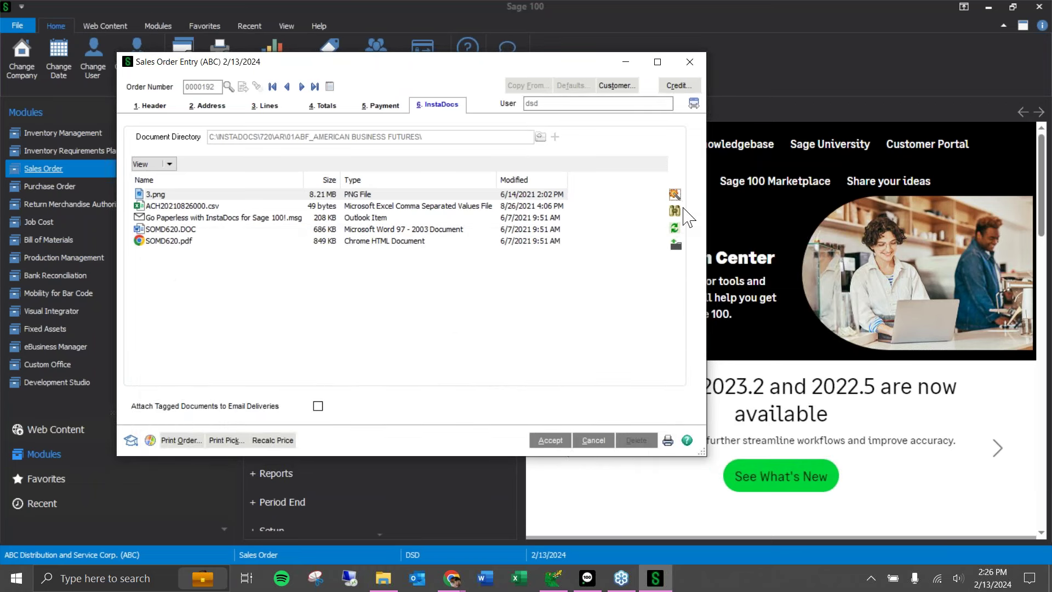
{"action": "left_click", "coordinate": [675, 214]}
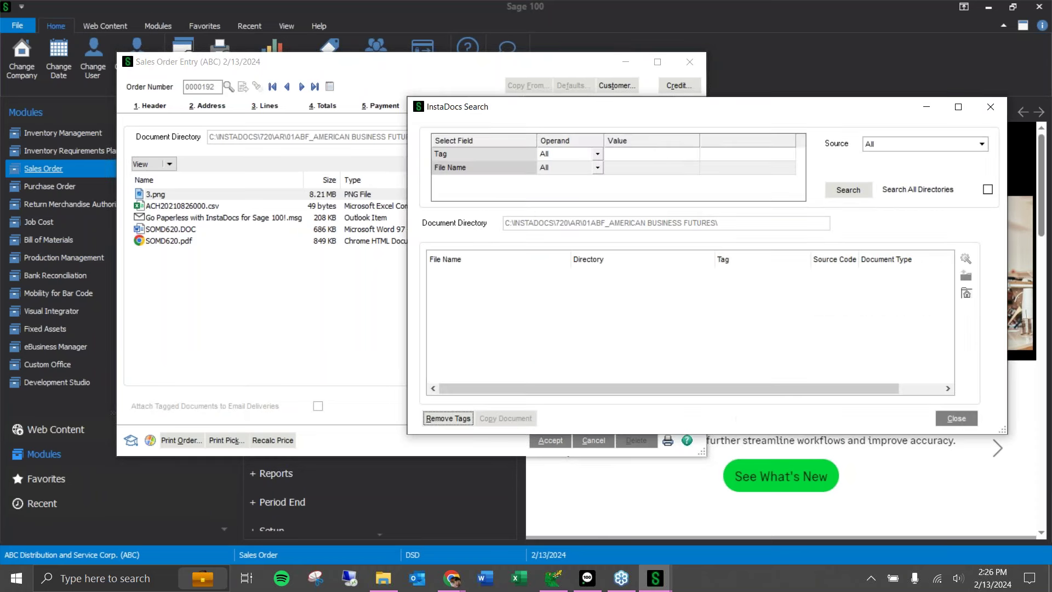
{"action": "left_click", "coordinate": [666, 155]}
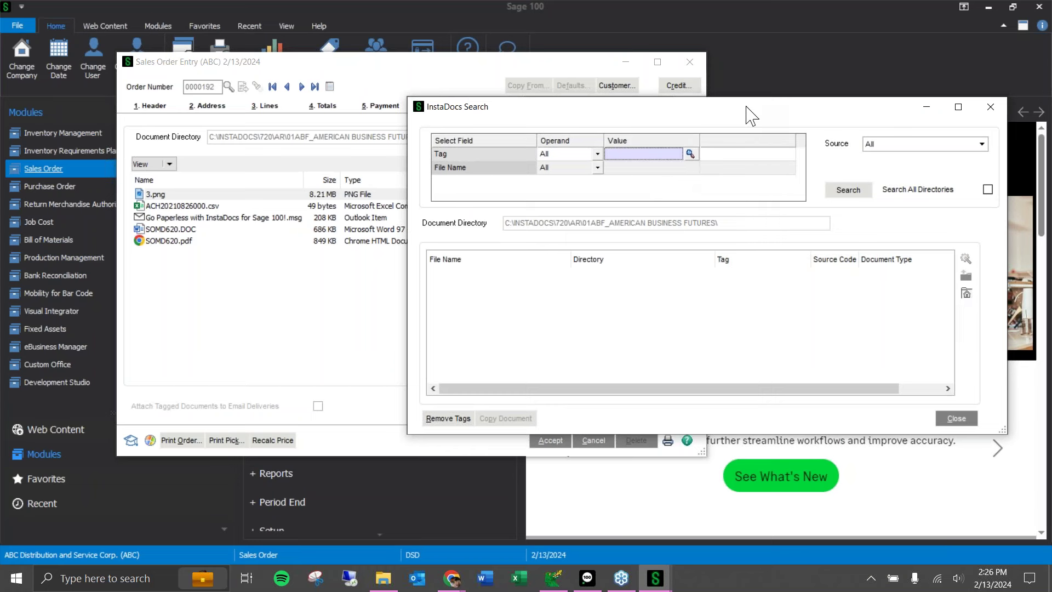
{"action": "left_click_drag", "start_coordinate": [751, 109], "coordinate": [623, 106]}
{"action": "left_click", "coordinate": [719, 186]}
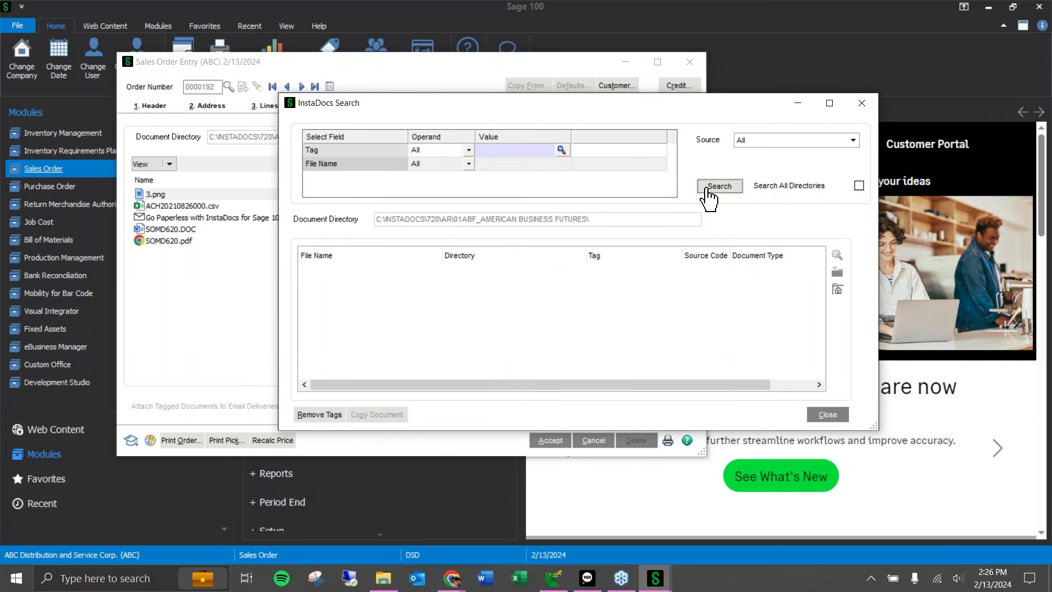
{"action": "scroll", "coordinate": [645, 316], "scroll_direction": "down", "scroll_amount": 6}
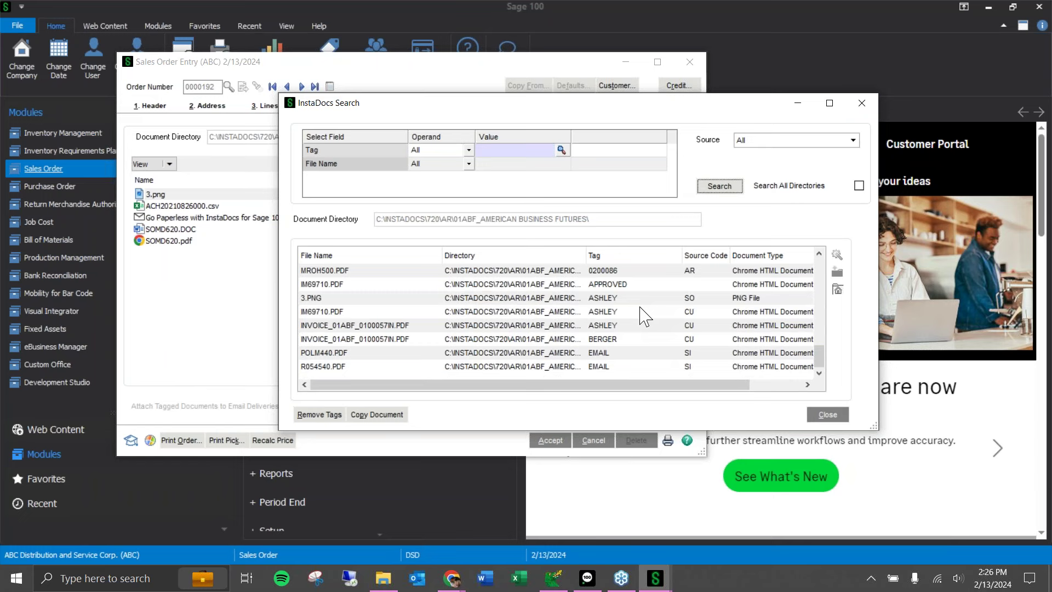
{"action": "scroll", "coordinate": [644, 316], "scroll_direction": "up", "scroll_amount": 6}
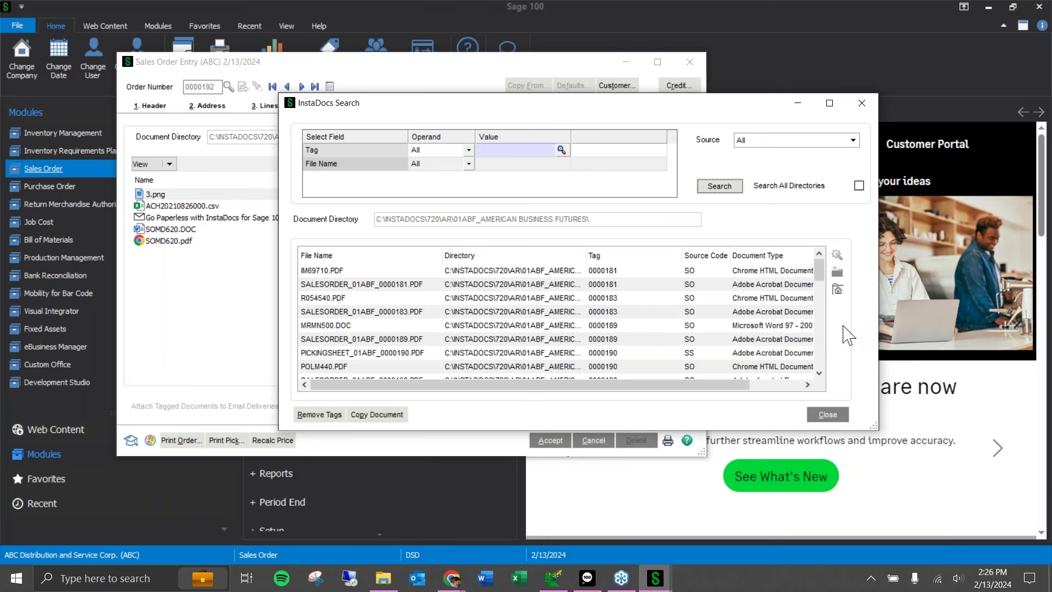
{"action": "left_click", "coordinate": [823, 414]}
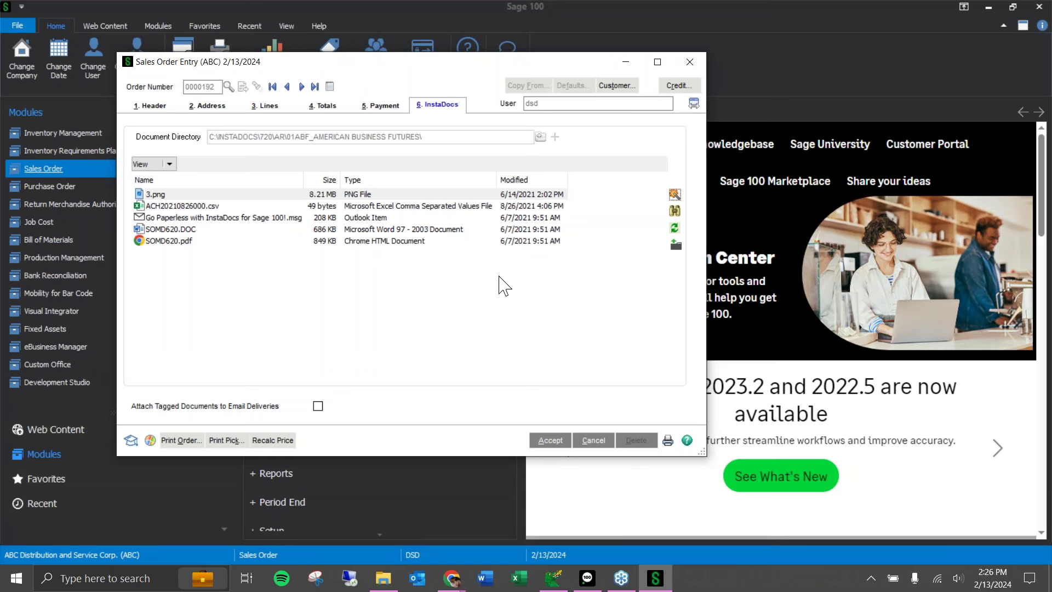
{"action": "left_click", "coordinate": [676, 229]}
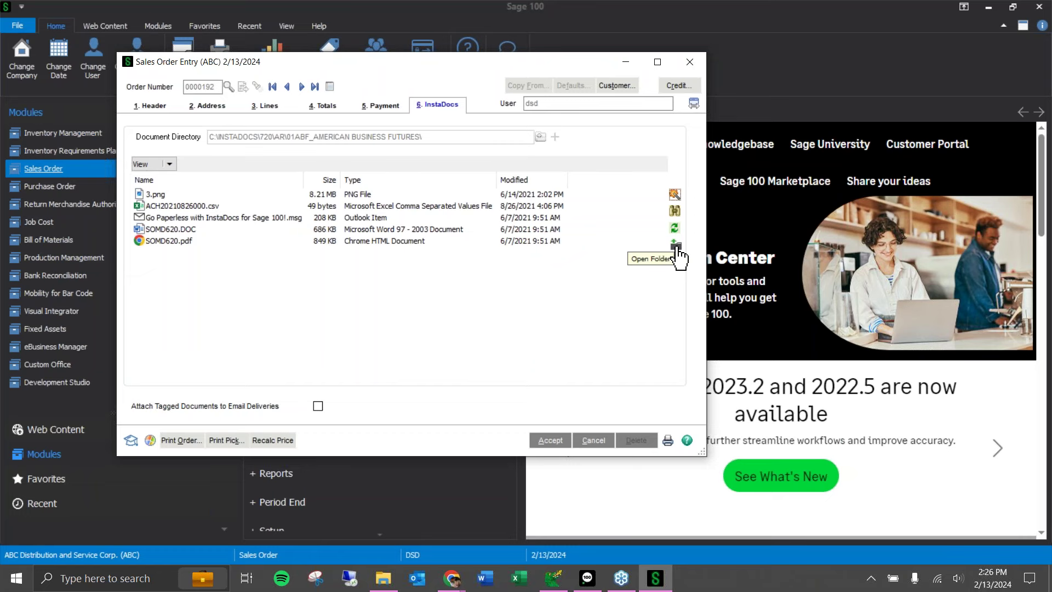
{"action": "left_click", "coordinate": [677, 248]}
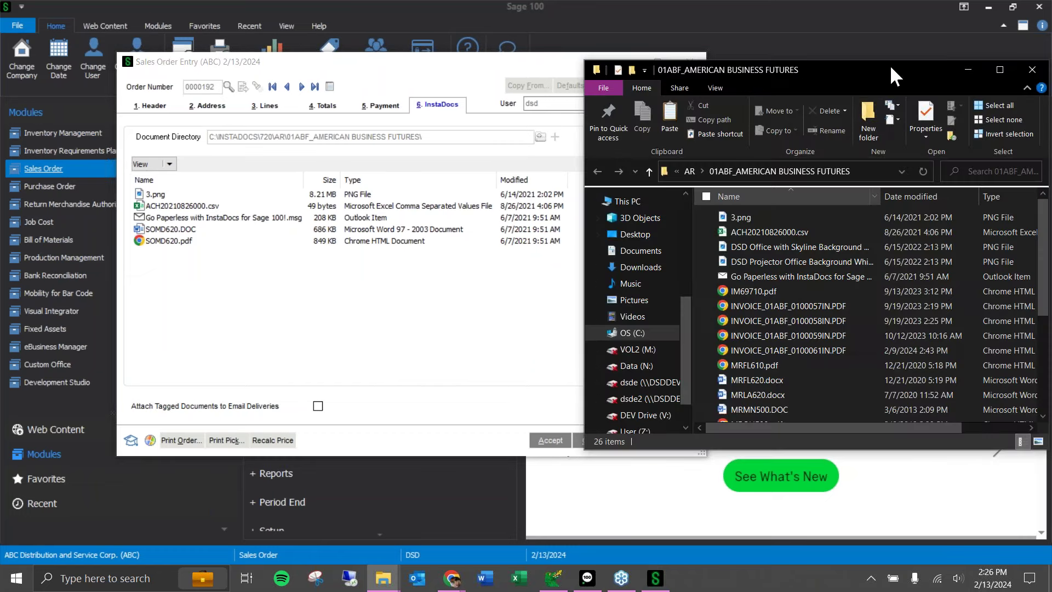
{"action": "left_click_drag", "start_coordinate": [884, 65], "coordinate": [590, 74]}
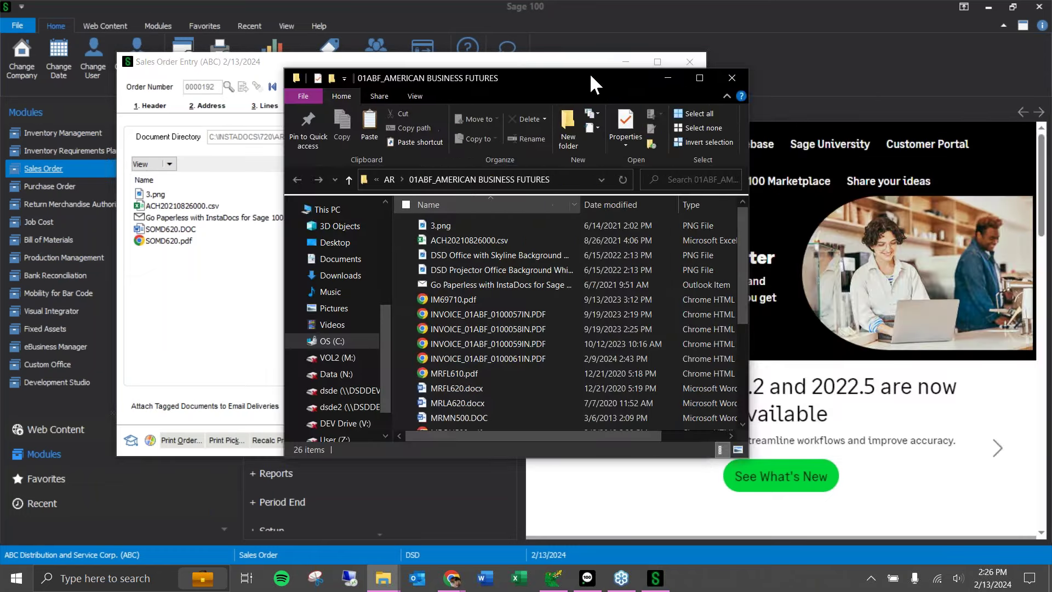
{"action": "left_click", "coordinate": [732, 77]}
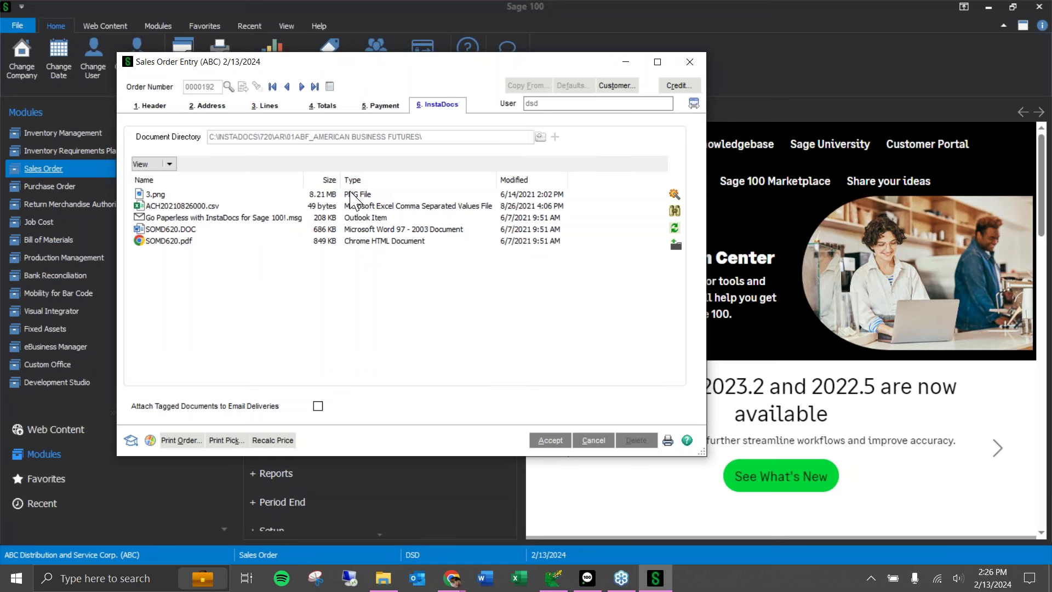
Turn on attaching tagged documents to emailed deliveries, with SOMD620.pdf selected.
{"action": "left_click", "coordinate": [217, 244]}
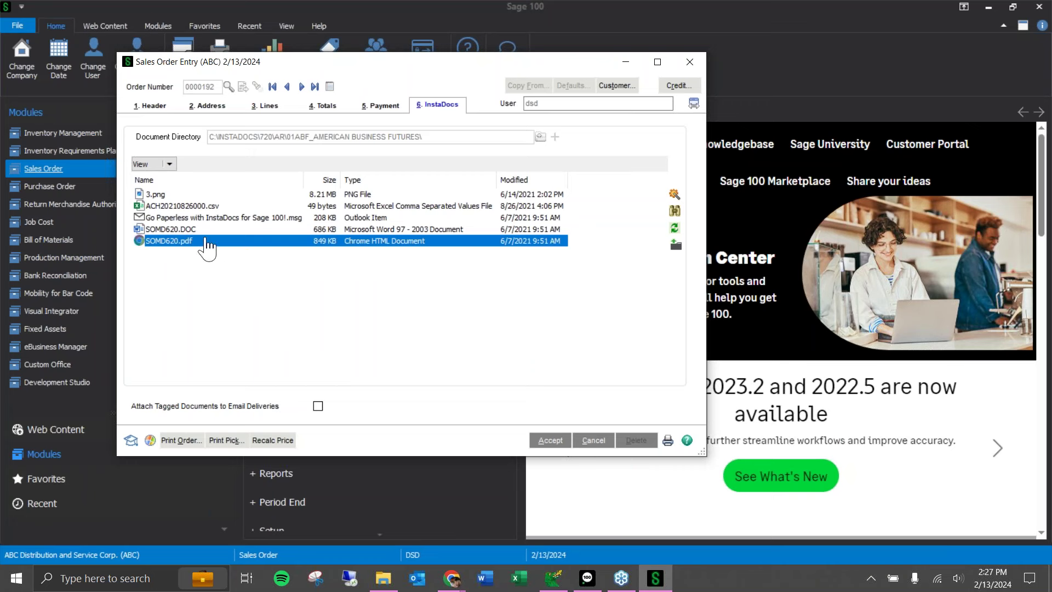
{"action": "left_click", "coordinate": [318, 405]}
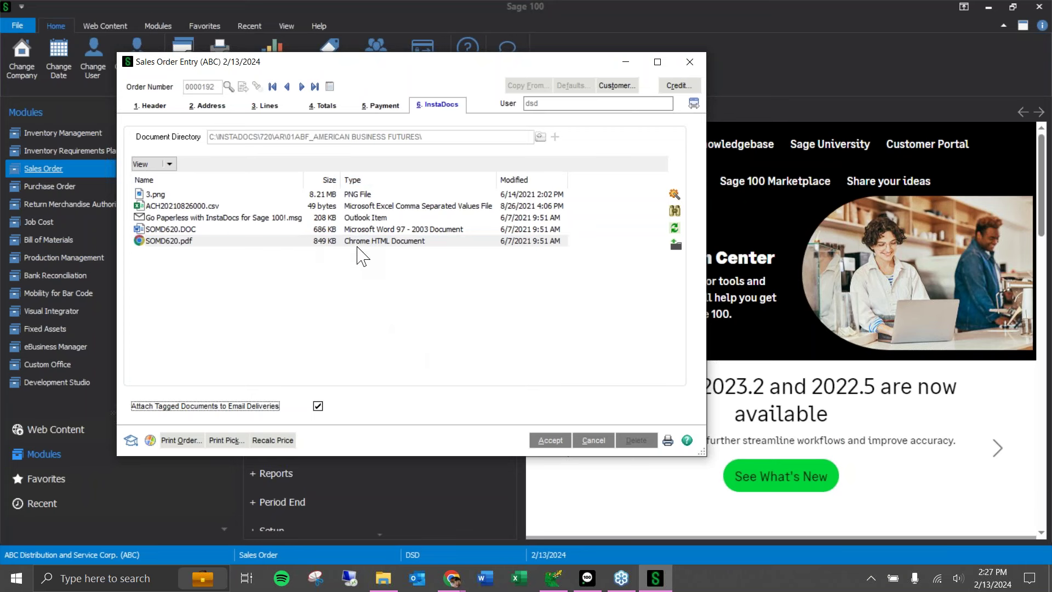
{"action": "left_click", "coordinate": [377, 241]}
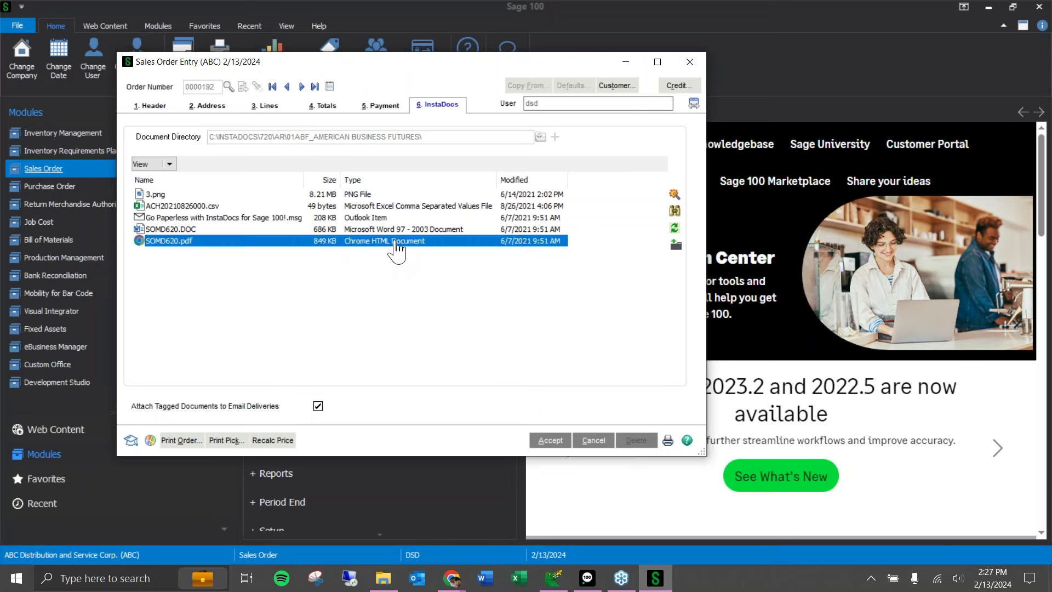
Add the EMAIL template tag to the order's documents and accept it.
{"action": "left_click", "coordinate": [676, 196]}
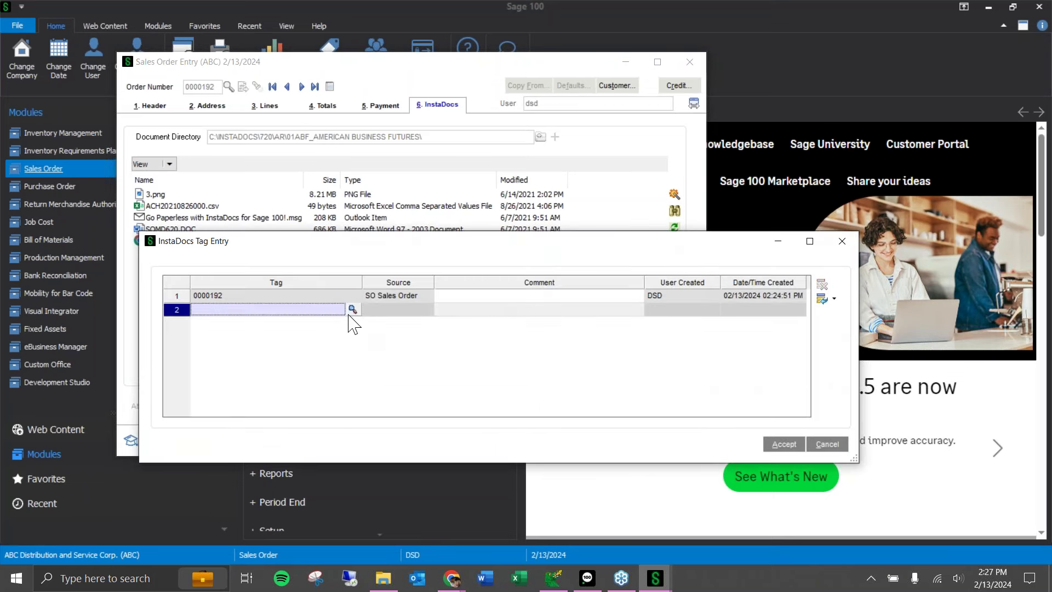
{"action": "left_click", "coordinate": [352, 309]}
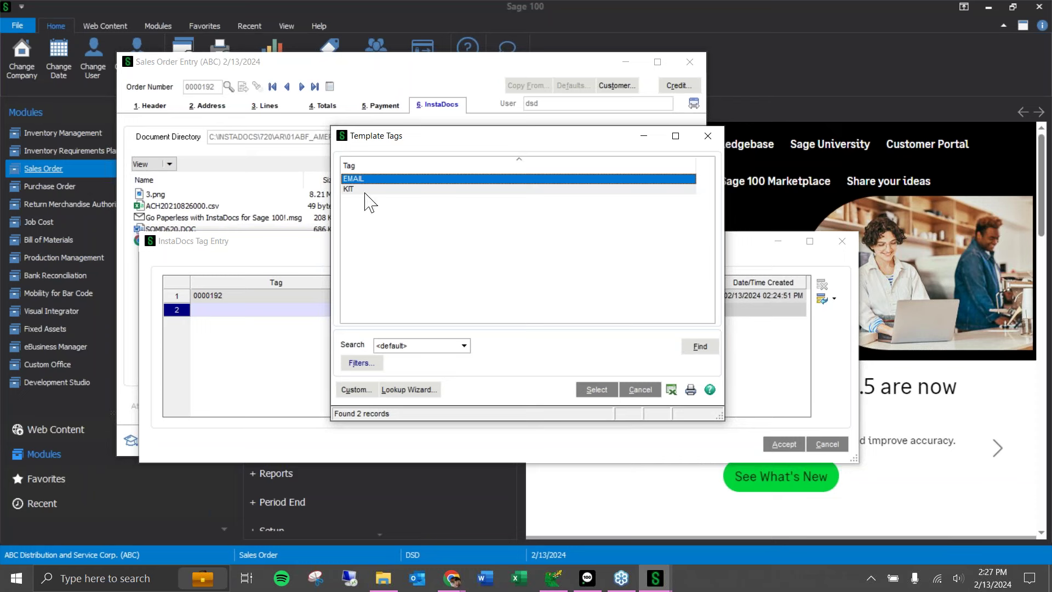
{"action": "double_click", "coordinate": [373, 180]}
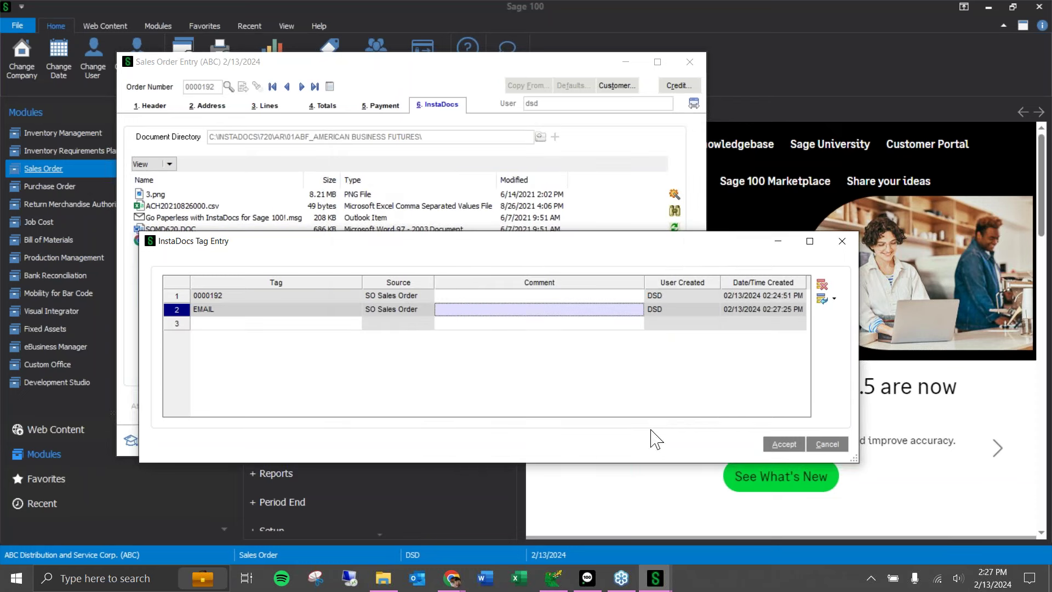
{"action": "left_click", "coordinate": [784, 444]}
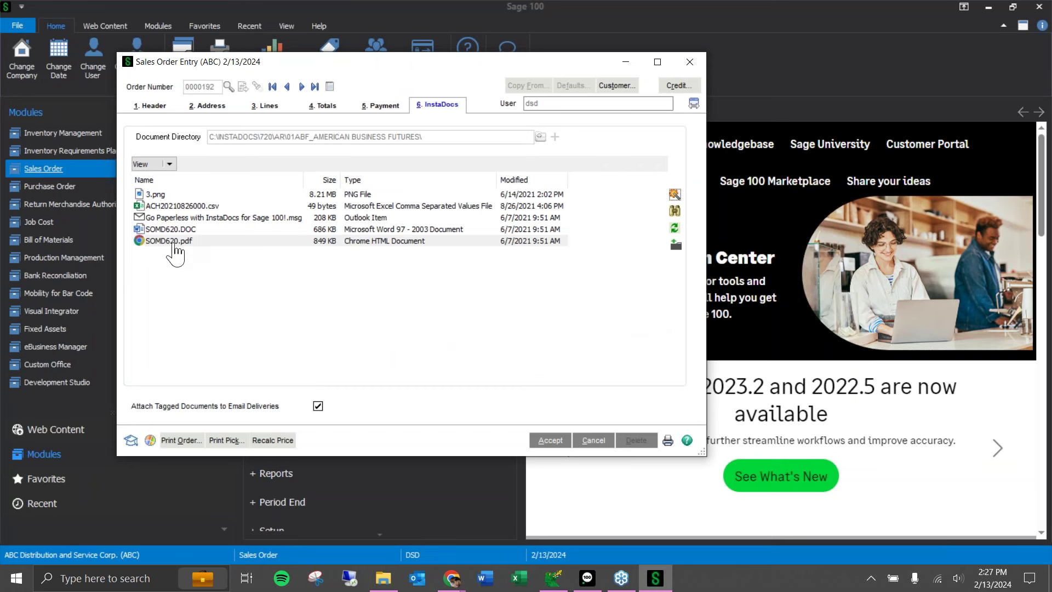
{"action": "left_click", "coordinate": [158, 241]}
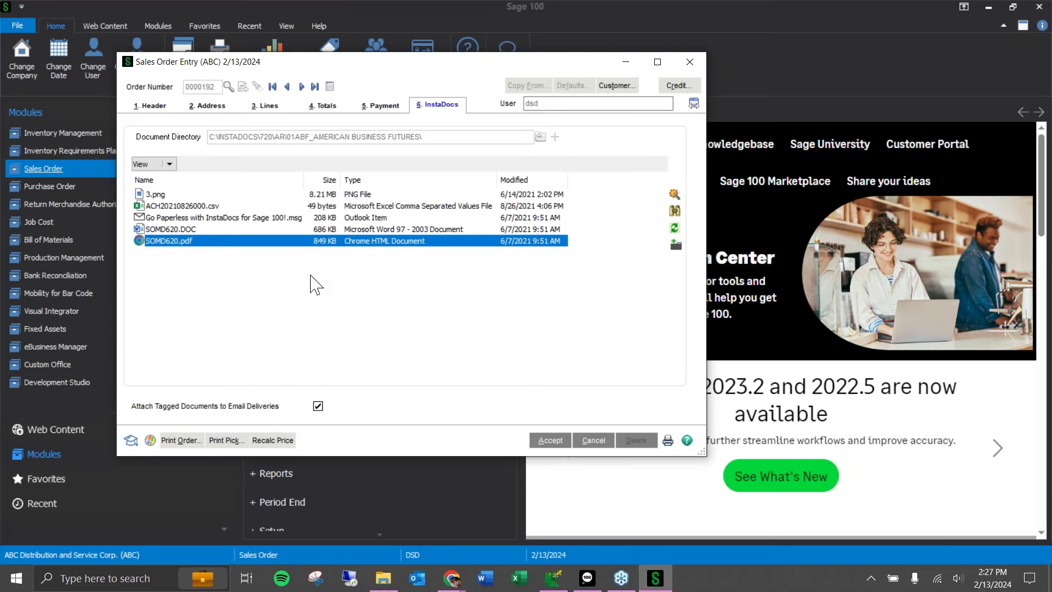
{"action": "left_click", "coordinate": [184, 440]}
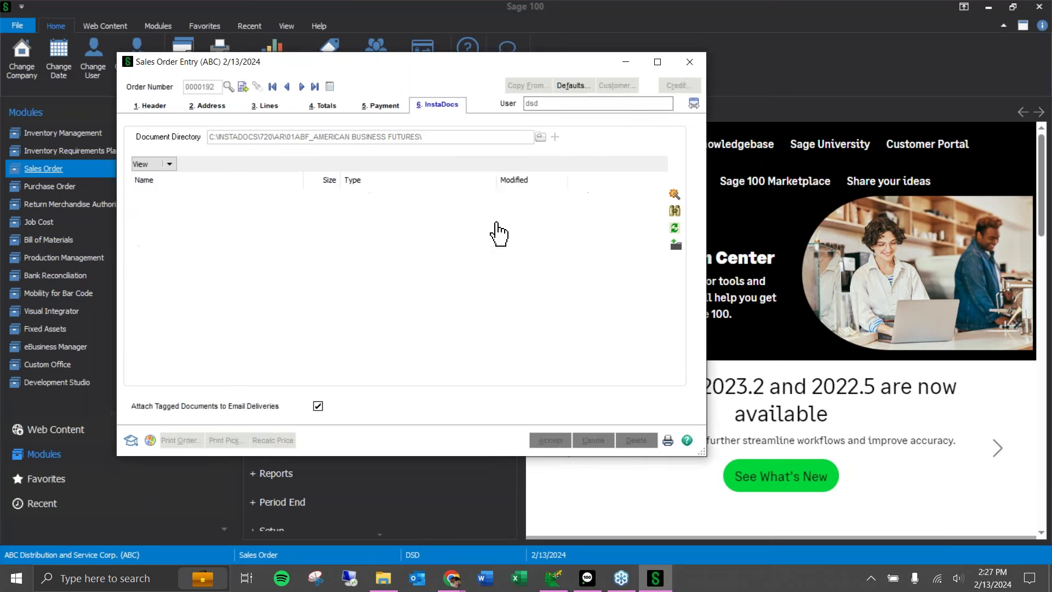
Save order 0000192, send it by Electronically Deliver Only, and store its PDF in InstaDocs.
{"action": "left_click", "coordinate": [499, 222]}
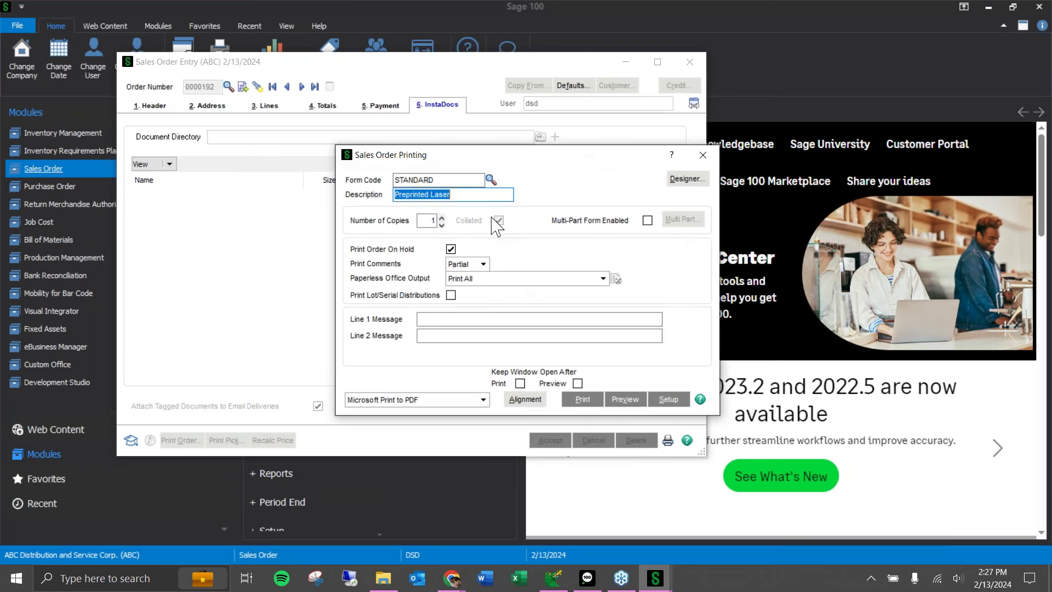
{"action": "left_click", "coordinate": [481, 276]}
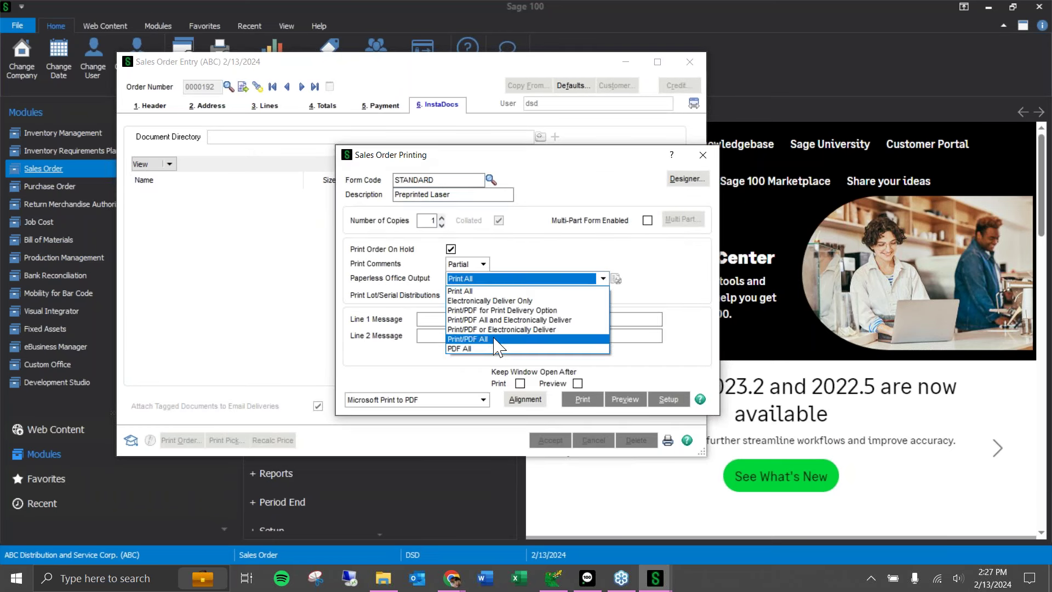
{"action": "left_click", "coordinate": [497, 305]}
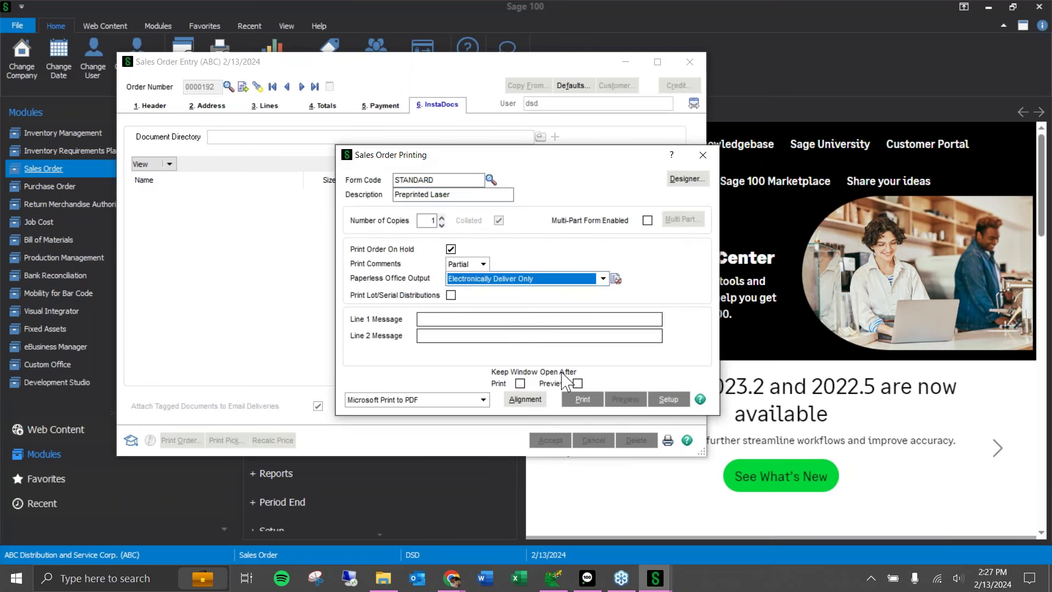
{"action": "left_click", "coordinate": [589, 403]}
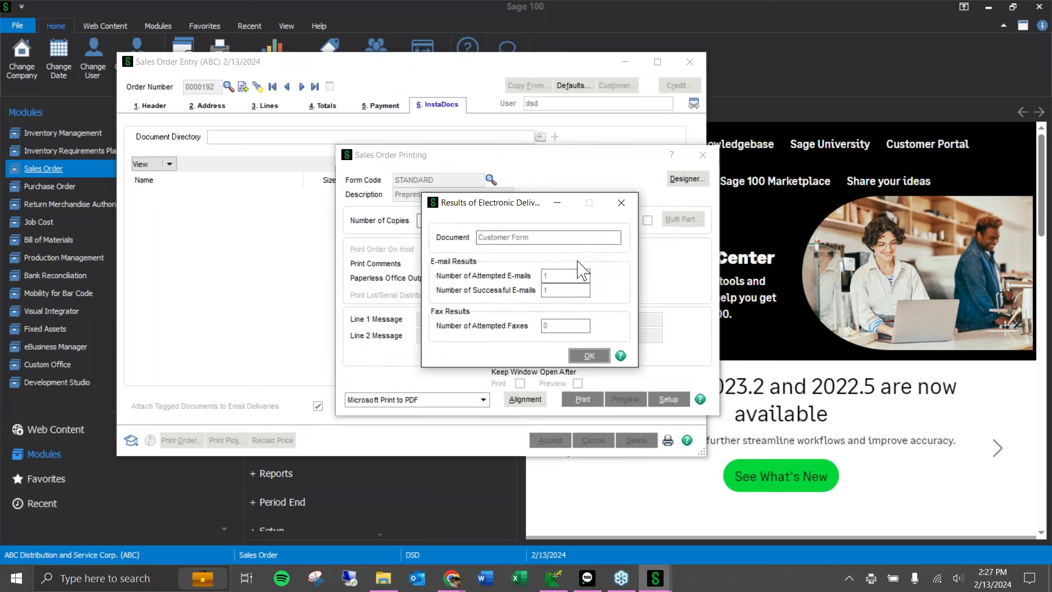
{"action": "left_click", "coordinate": [590, 356]}
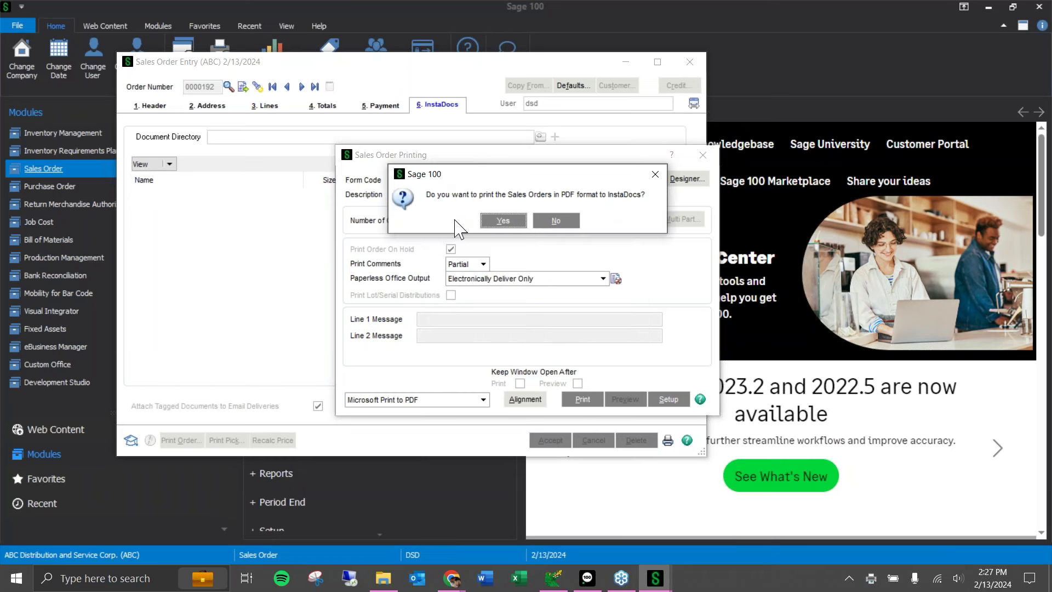
{"action": "left_click", "coordinate": [504, 221]}
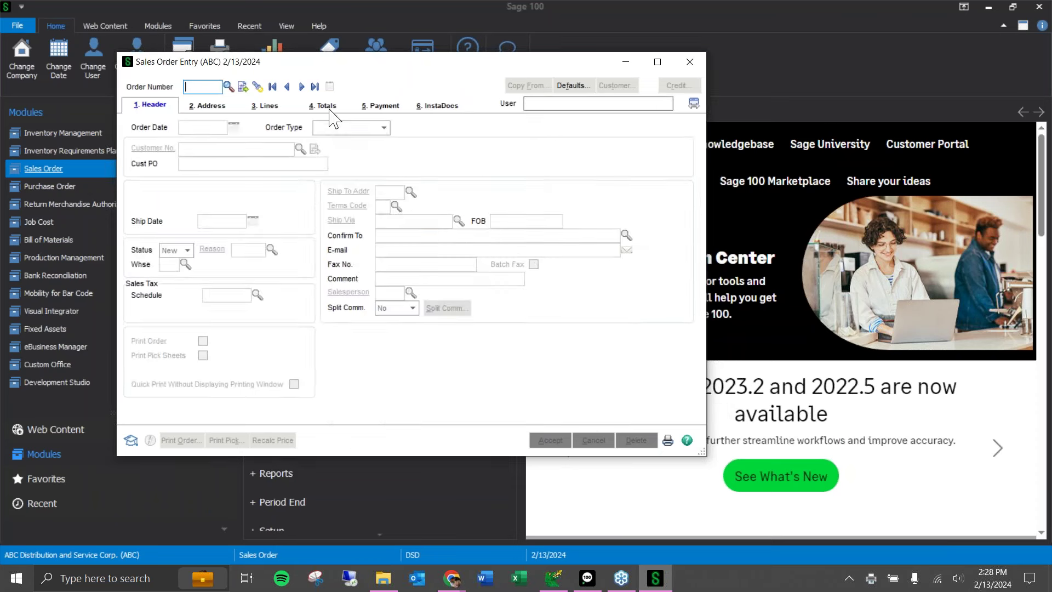
{"action": "left_click", "coordinate": [314, 87]}
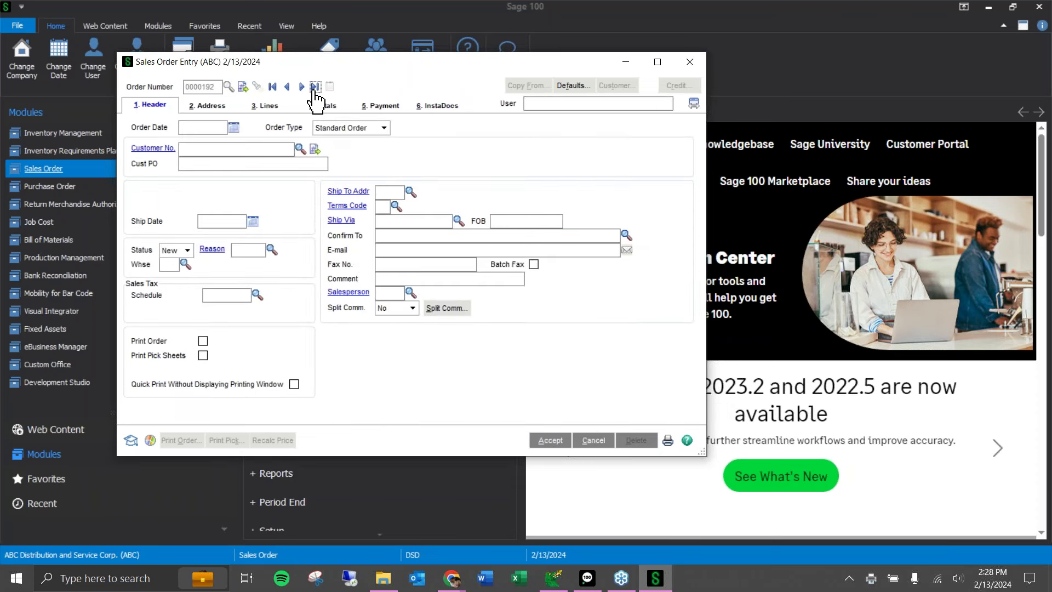
{"action": "left_click", "coordinate": [436, 105]}
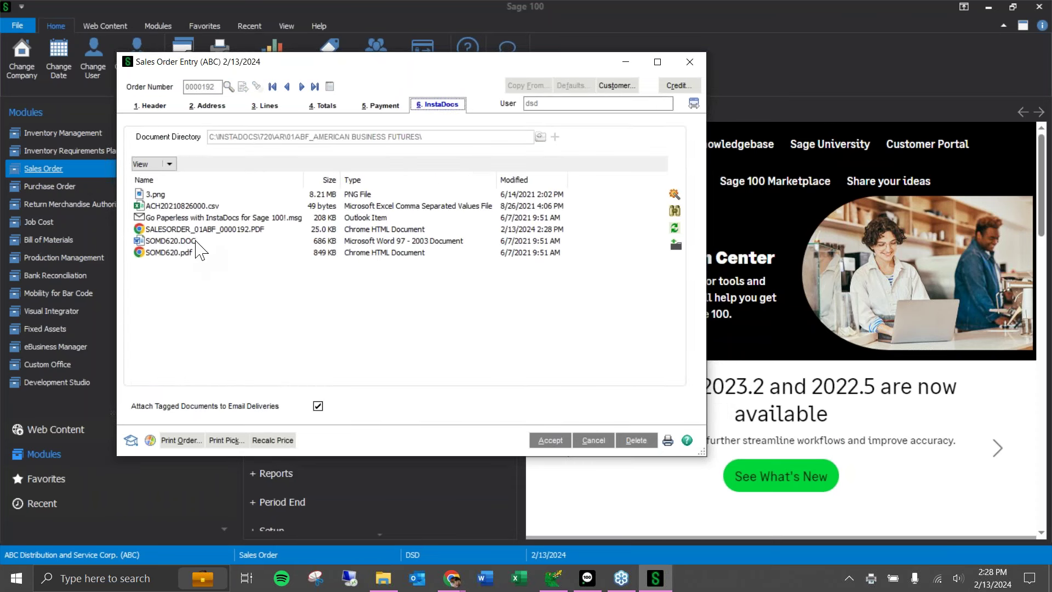
{"action": "left_click", "coordinate": [186, 229]}
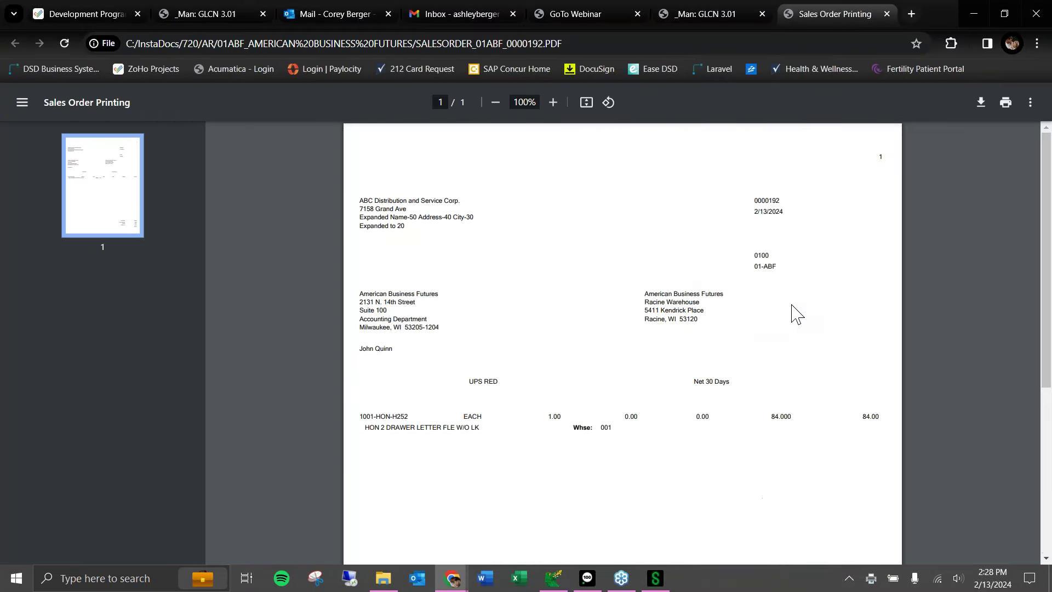
{"action": "left_click", "coordinate": [971, 10]}
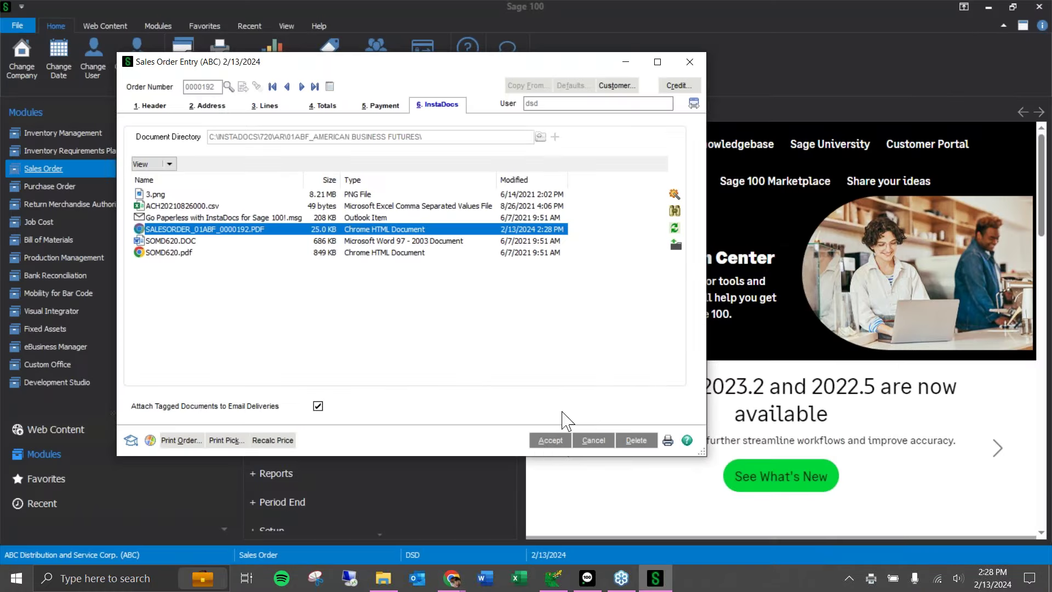
{"action": "left_click", "coordinate": [549, 440]}
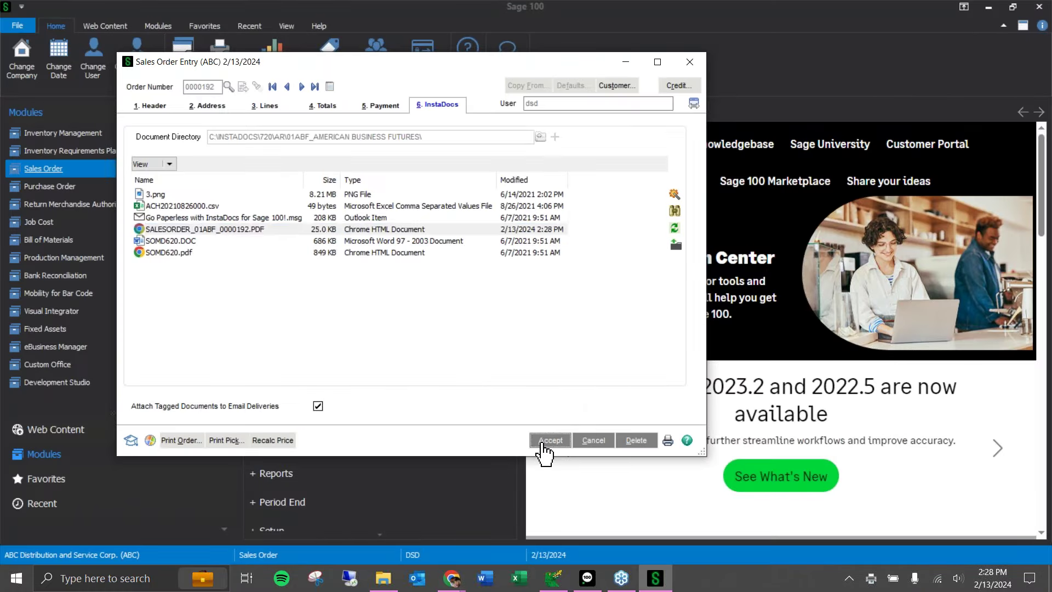
Create invoice 0100062 from sales order 0000192 and ship the order complete.
{"action": "left_click", "coordinate": [690, 61]}
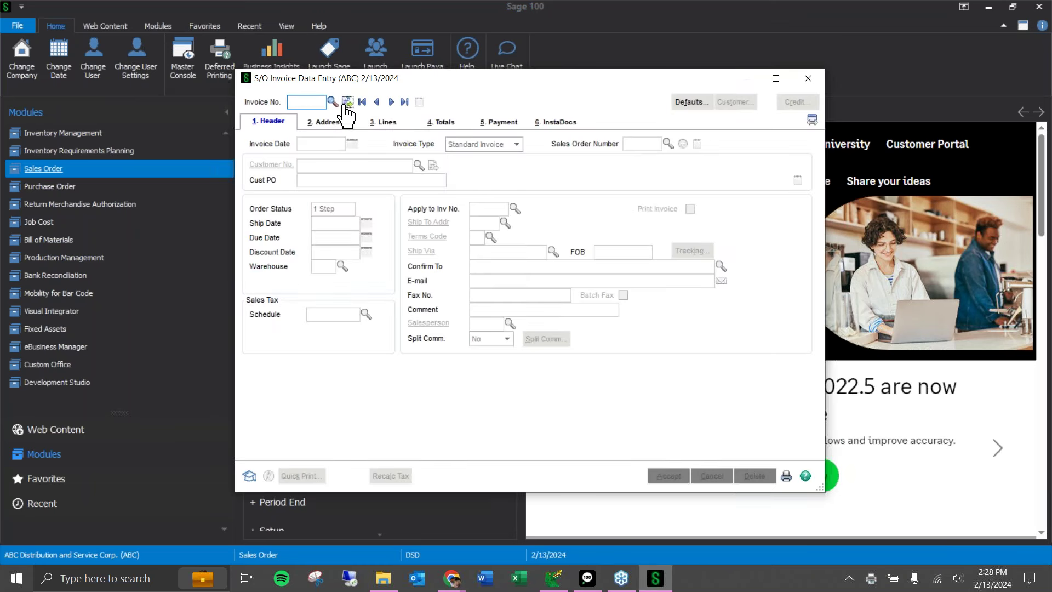
{"action": "left_click", "coordinate": [347, 102]}
{"action": "left_click", "coordinate": [668, 144]}
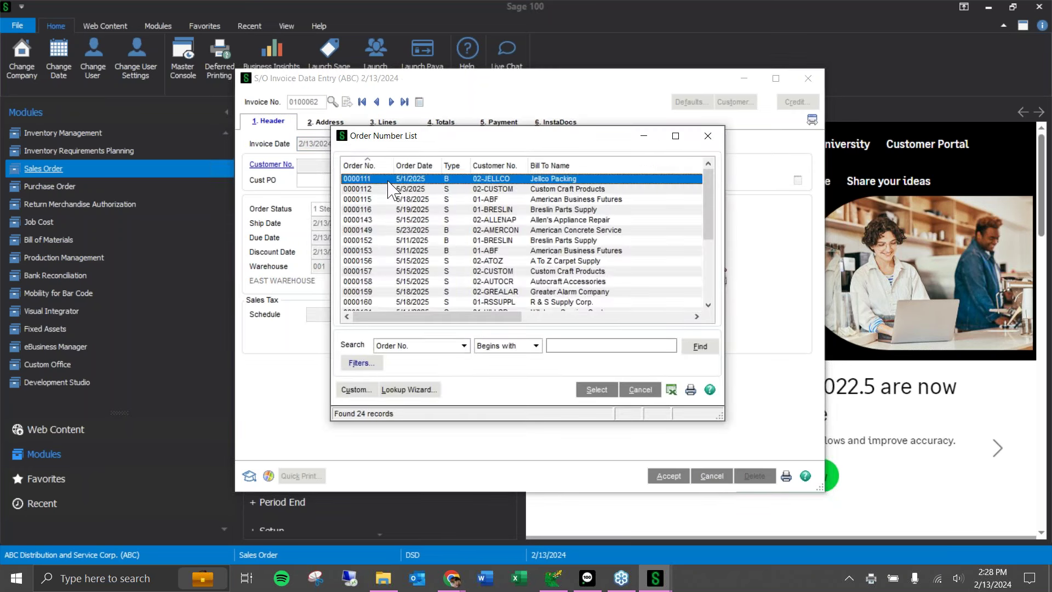
{"action": "left_click", "coordinate": [366, 166]}
{"action": "left_click", "coordinate": [381, 178]}
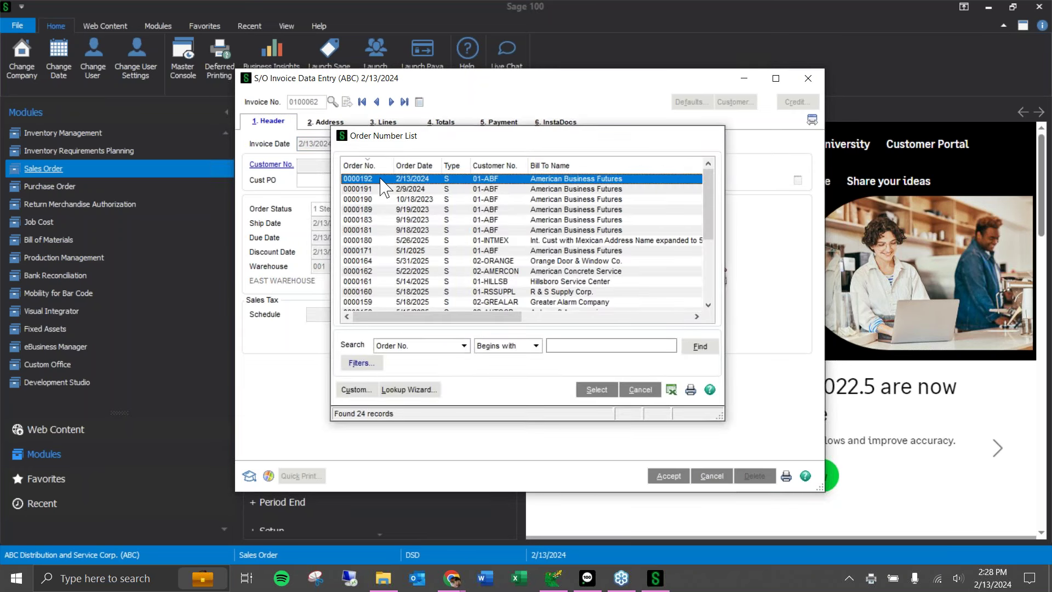
{"action": "double_click", "coordinate": [381, 179]}
{"action": "left_click", "coordinate": [384, 121]}
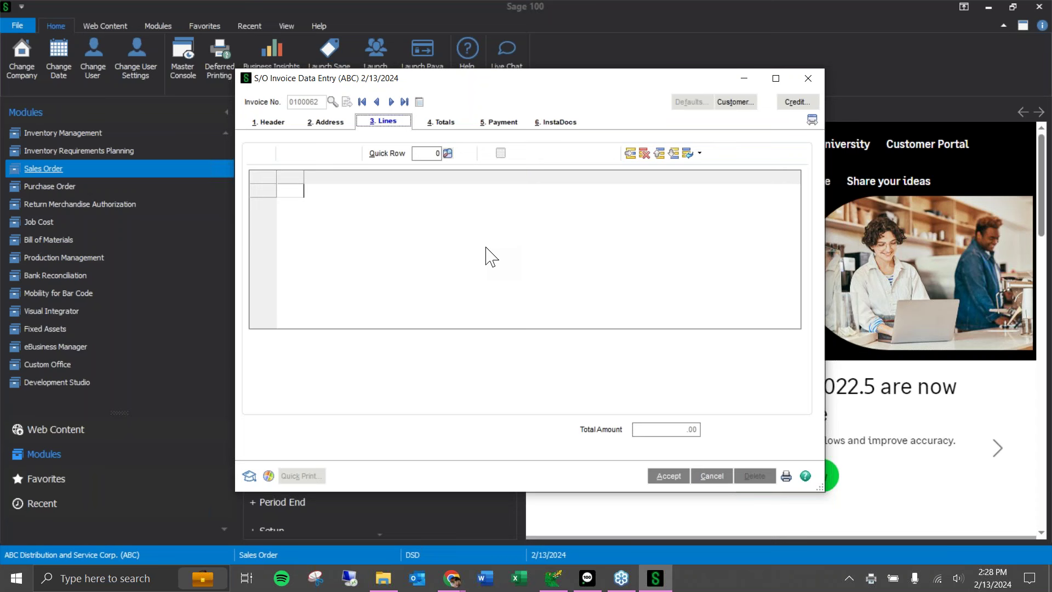
{"action": "left_click", "coordinate": [502, 221]}
Check Attach Tagged Documents and review the invoice's six InstaDocs files, including SALESORDER_01ABF_0000192.PDF.
{"action": "left_click", "coordinate": [556, 121]}
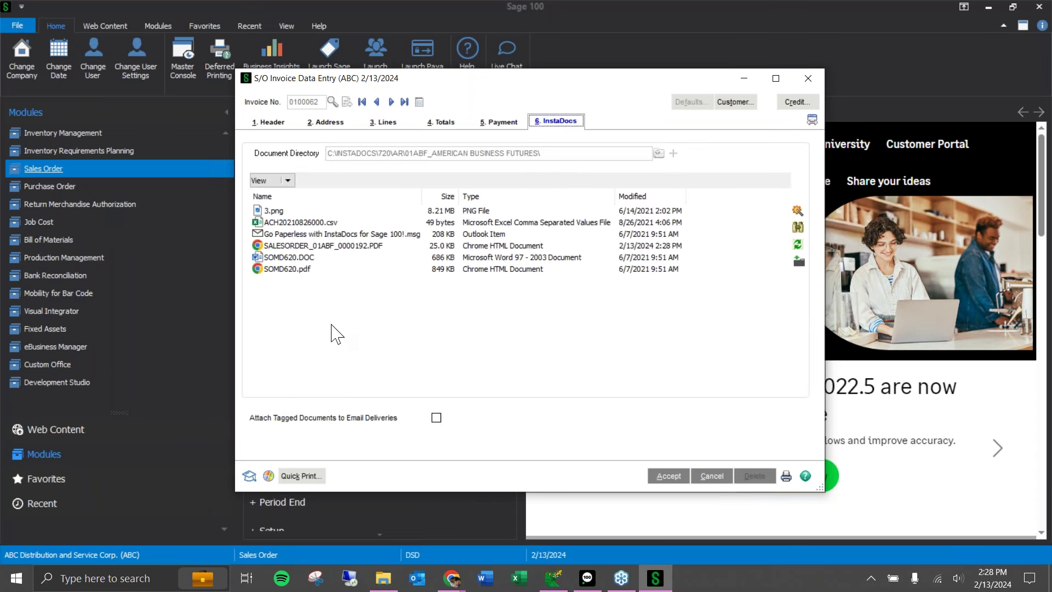
{"action": "left_click", "coordinate": [352, 246]}
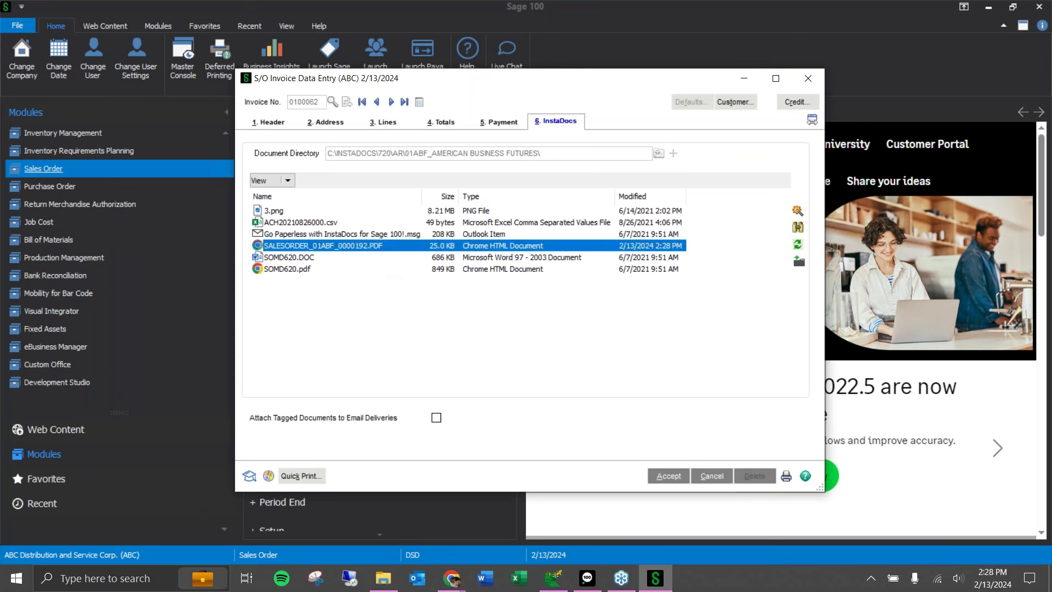
{"action": "left_click", "coordinate": [437, 417]}
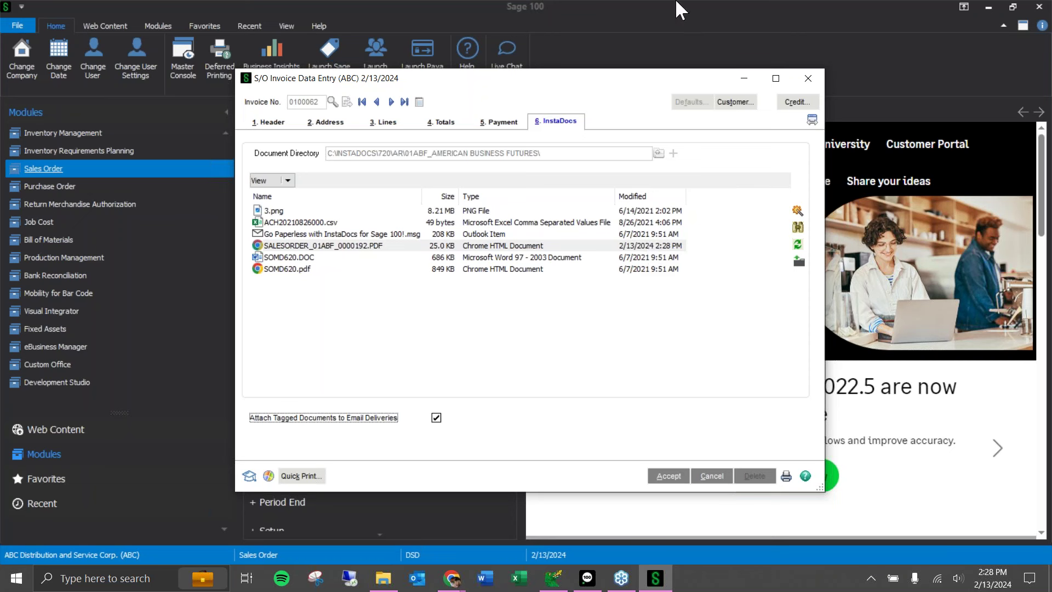
{"action": "left_click", "coordinate": [346, 233]}
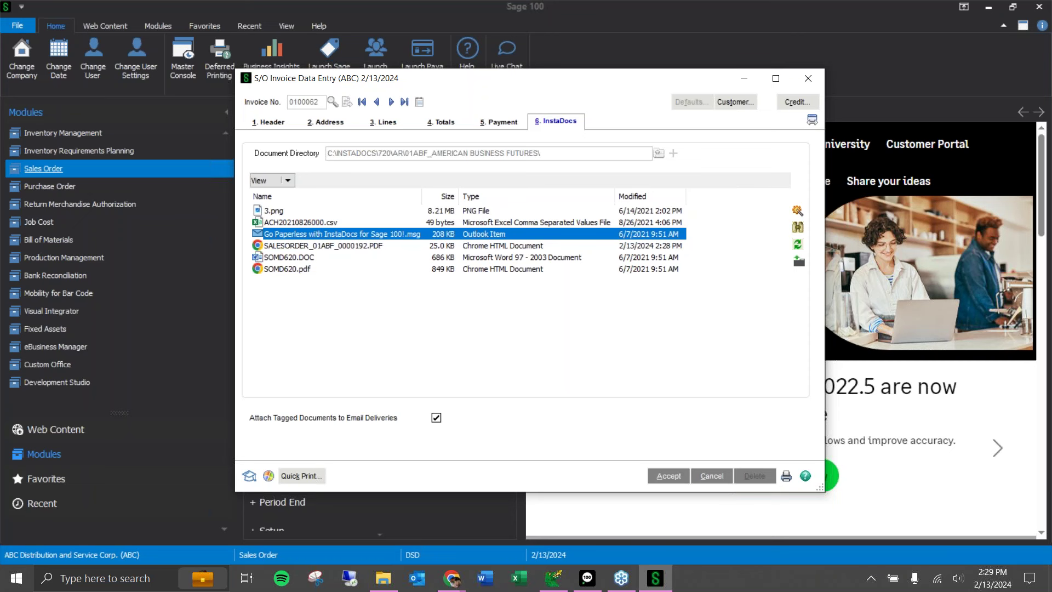
{"action": "left_click", "coordinate": [322, 271]}
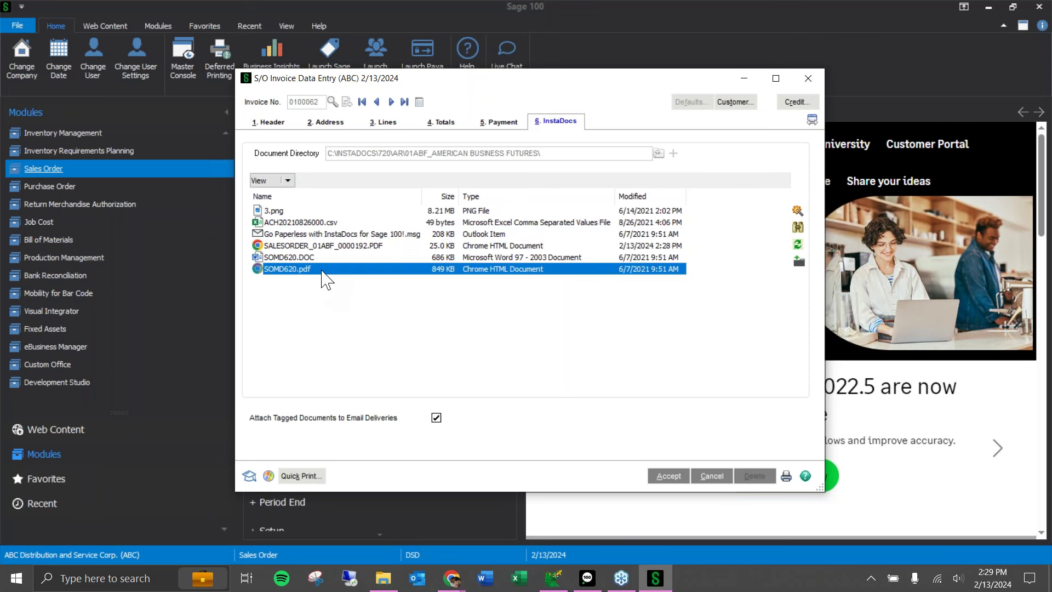
{"action": "left_click", "coordinate": [295, 213]}
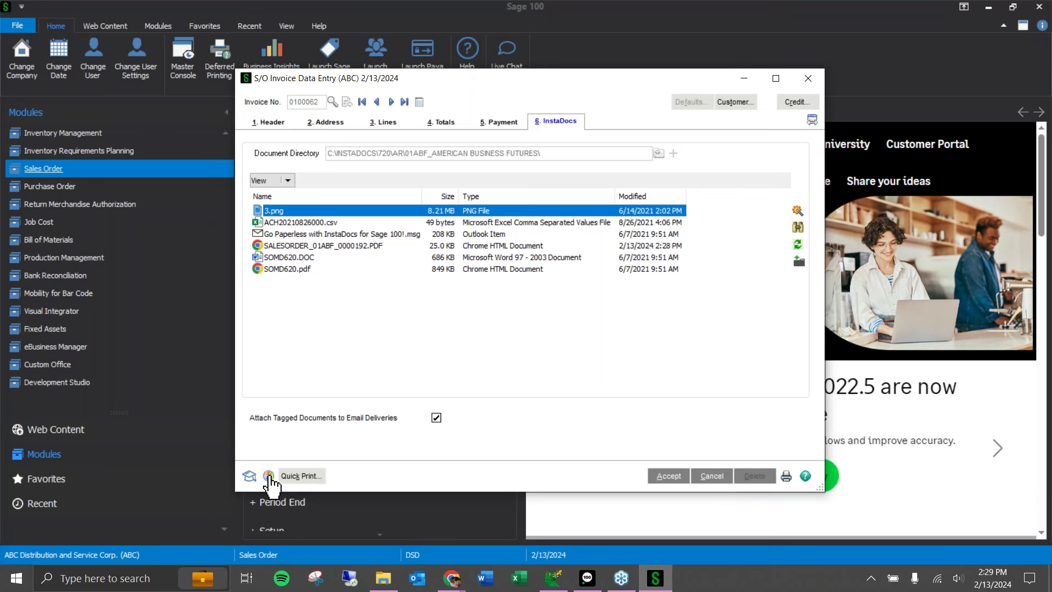
Save invoice 0100062 and send it by e-mail using electronic delivery only.
{"action": "left_click", "coordinate": [299, 478]}
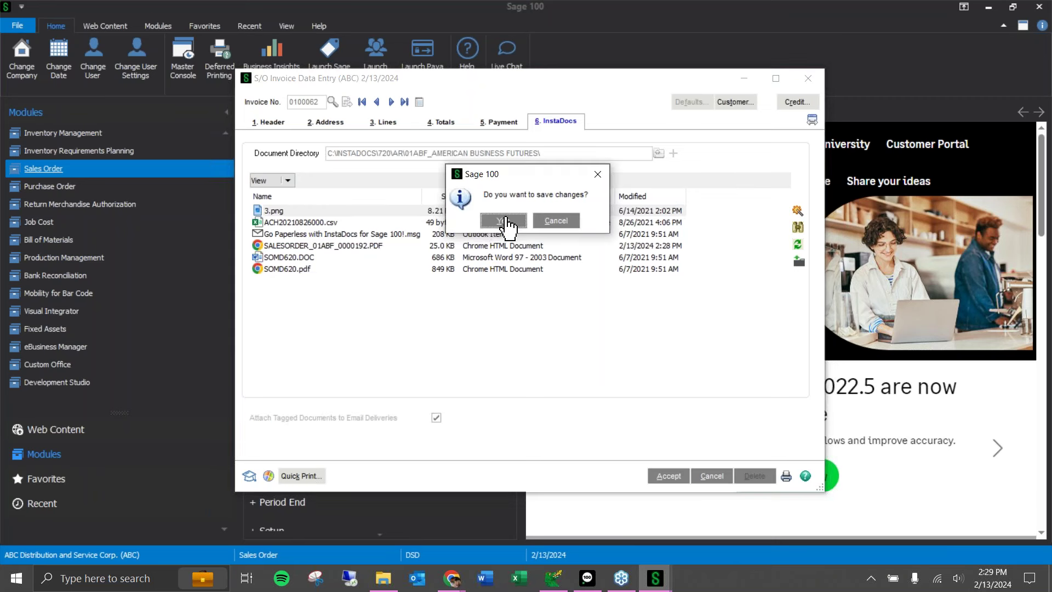
{"action": "left_click", "coordinate": [507, 222]}
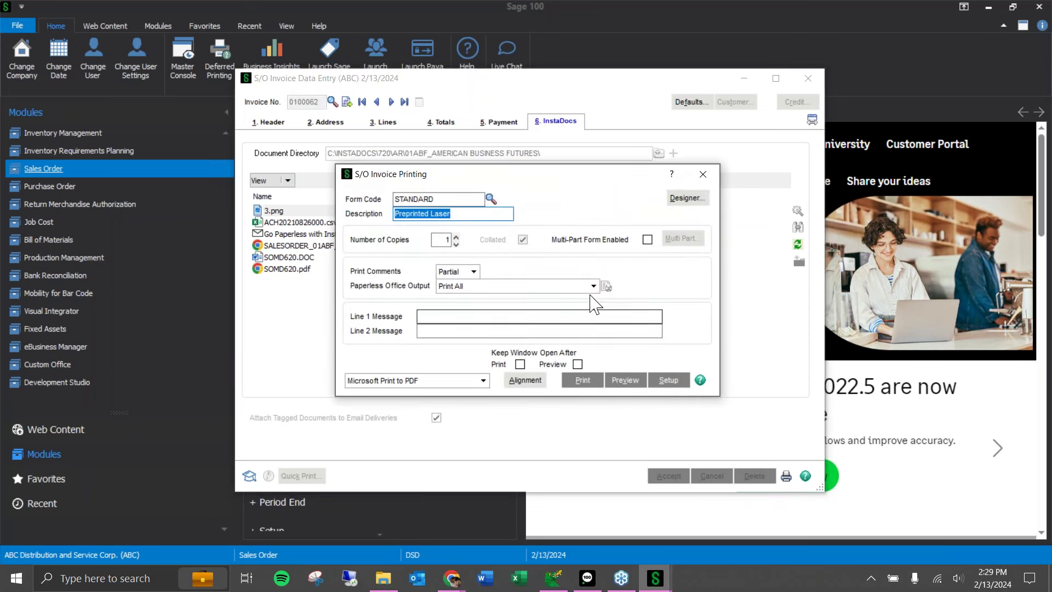
{"action": "left_click", "coordinate": [593, 286]}
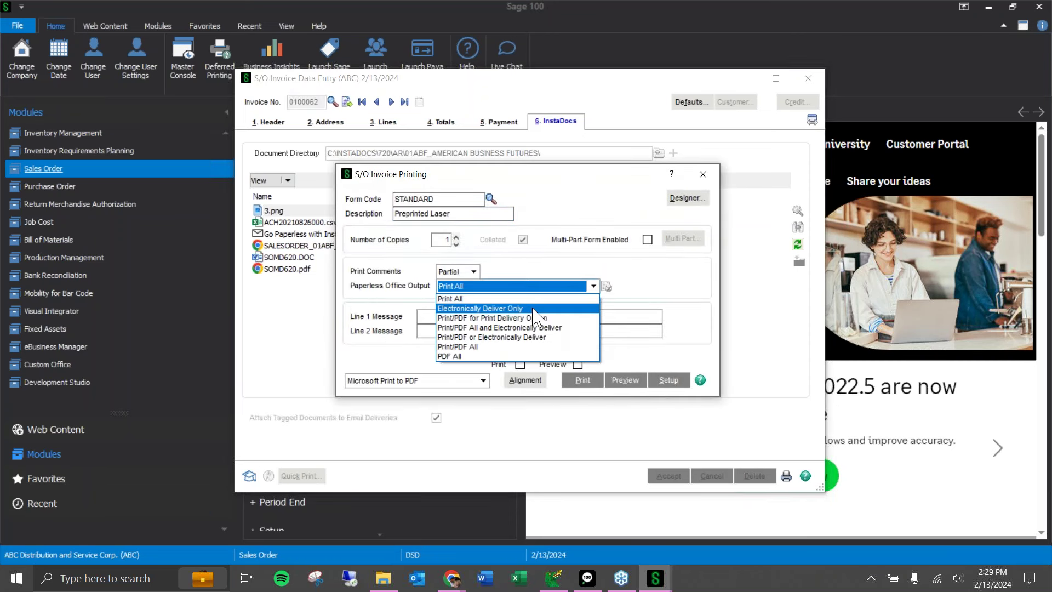
{"action": "left_click", "coordinate": [539, 309]}
{"action": "left_click", "coordinate": [578, 386]}
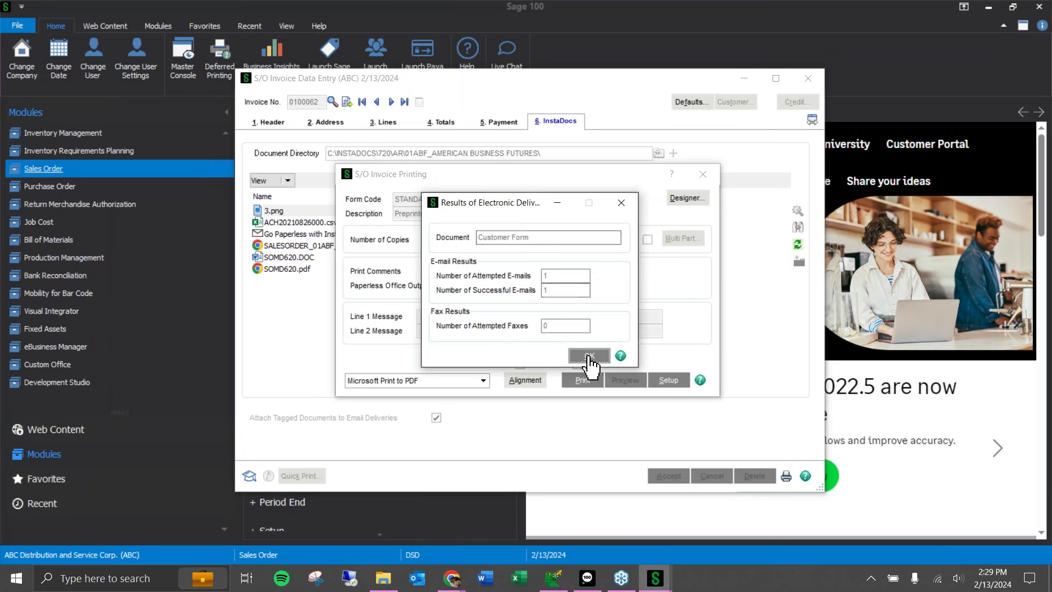
Acknowledge the 1-of-1 delivery results, save the invoice PDF to InstaDocs, and dismiss the forms reminder.
{"action": "left_click", "coordinate": [591, 356]}
{"action": "left_click", "coordinate": [515, 222]}
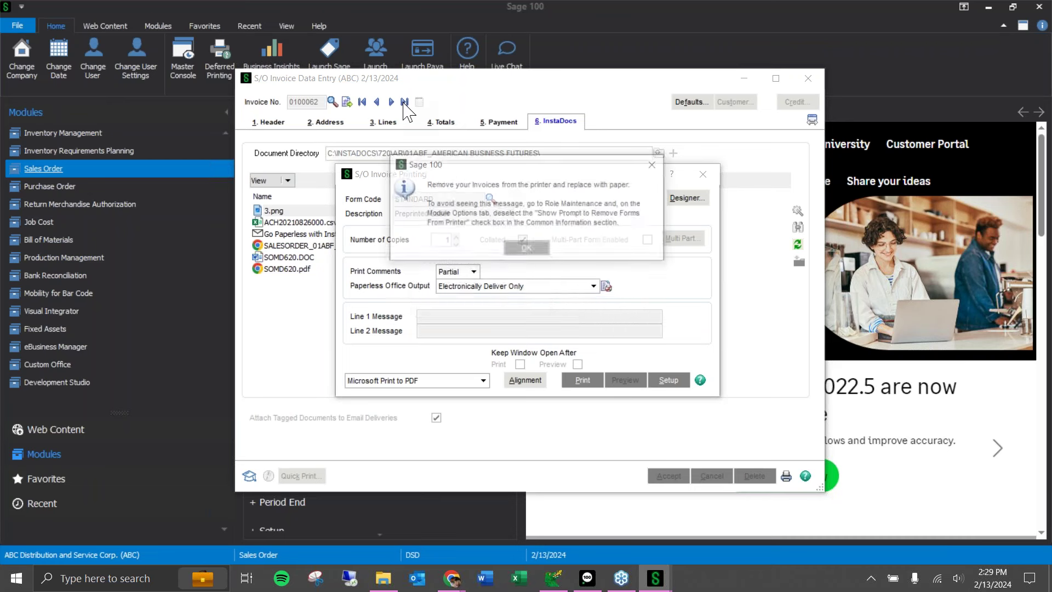
{"action": "left_click", "coordinate": [527, 248]}
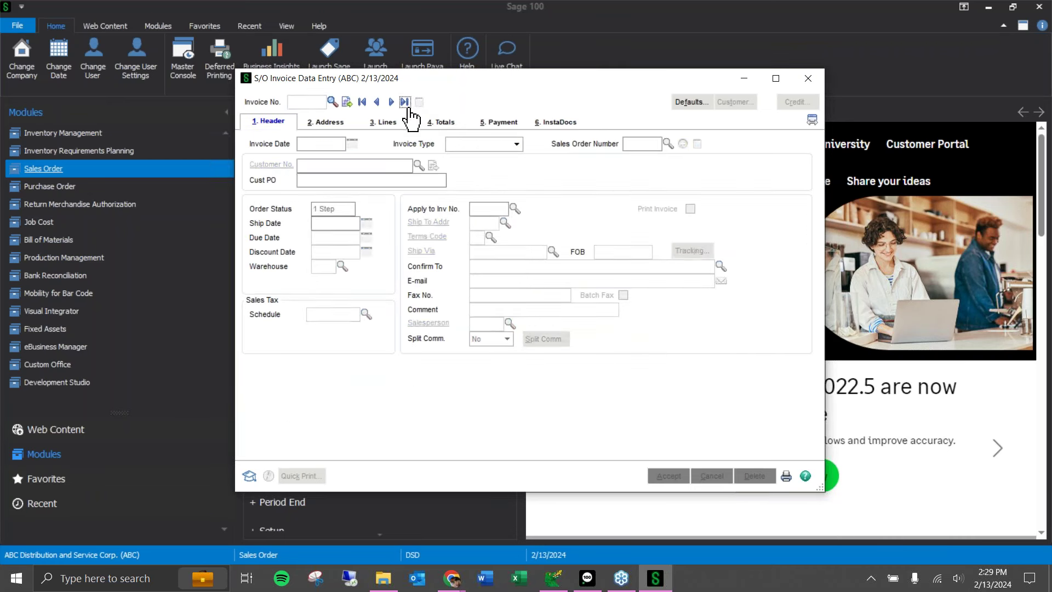
Review the invoice's InstaDocs files, from ACH20210826000.csv through SOMD620.pdf, then accept invoice 0100062.
{"action": "key", "text": "alt+6"}
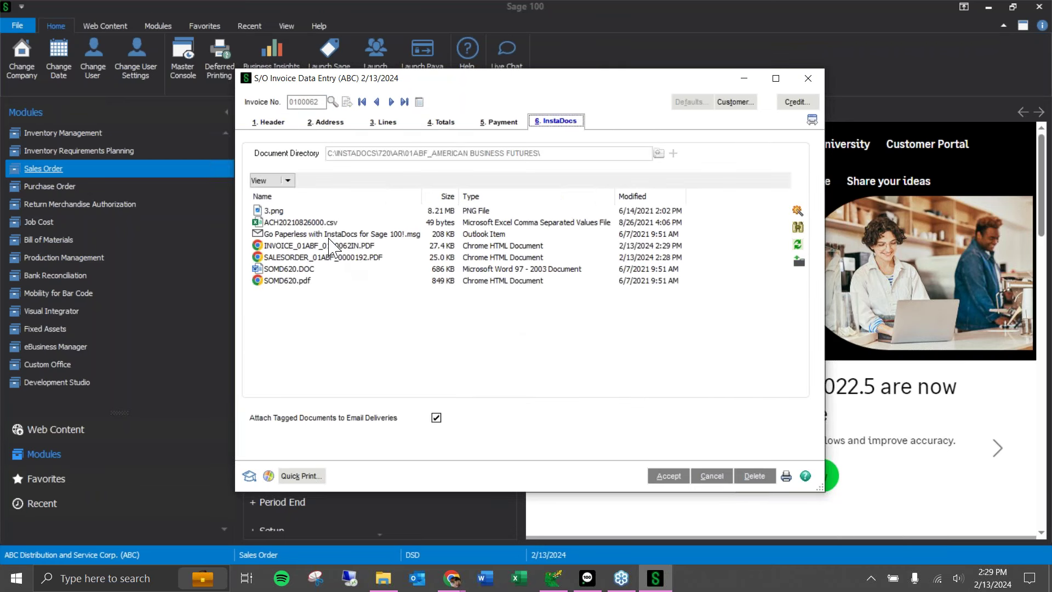
{"action": "key", "text": "Tab"}
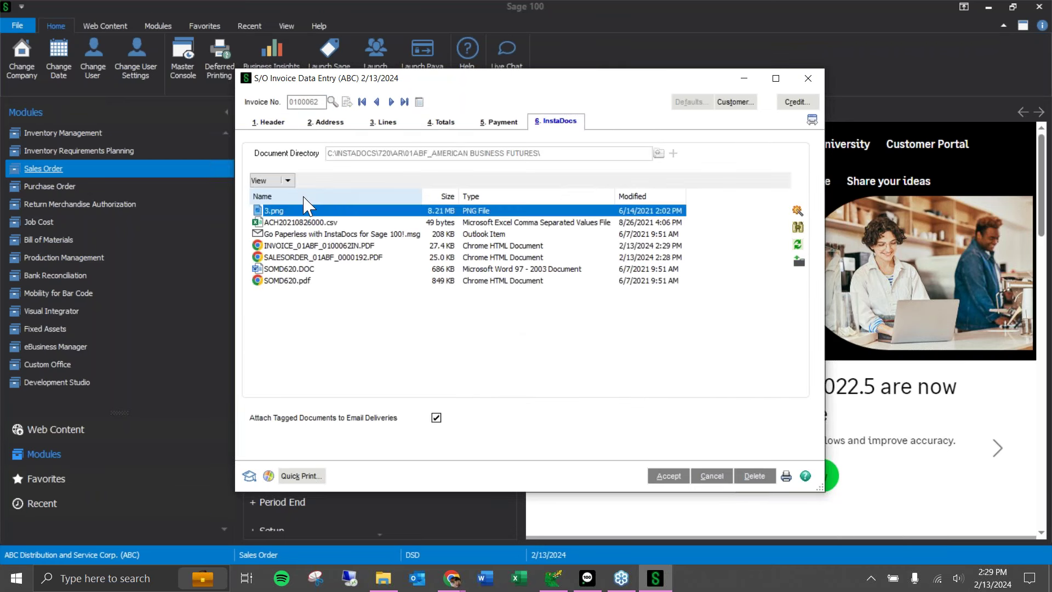
{"action": "left_click", "coordinate": [285, 223]}
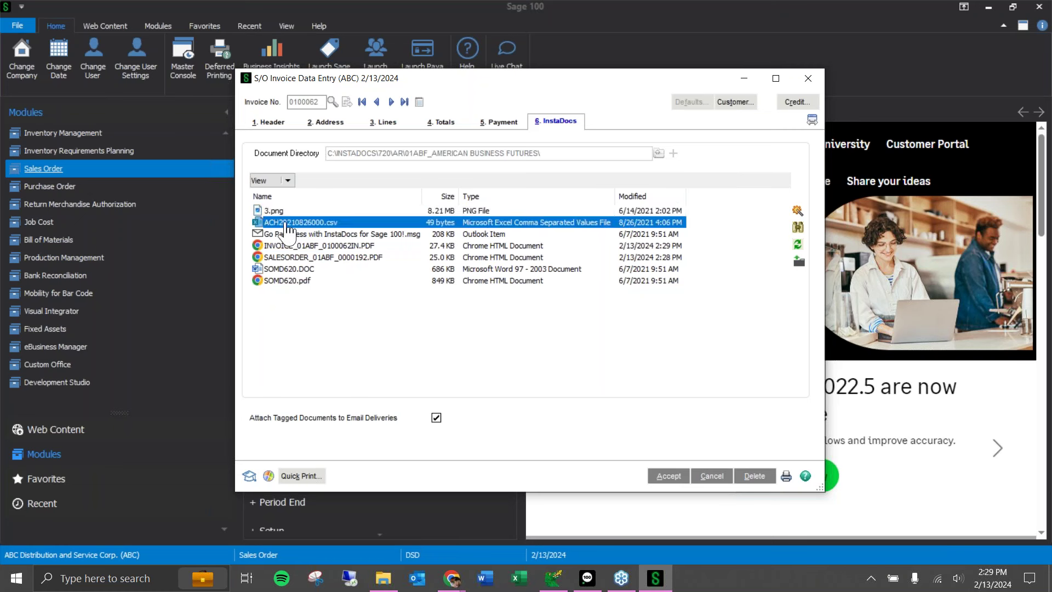
{"action": "left_click", "coordinate": [398, 235]}
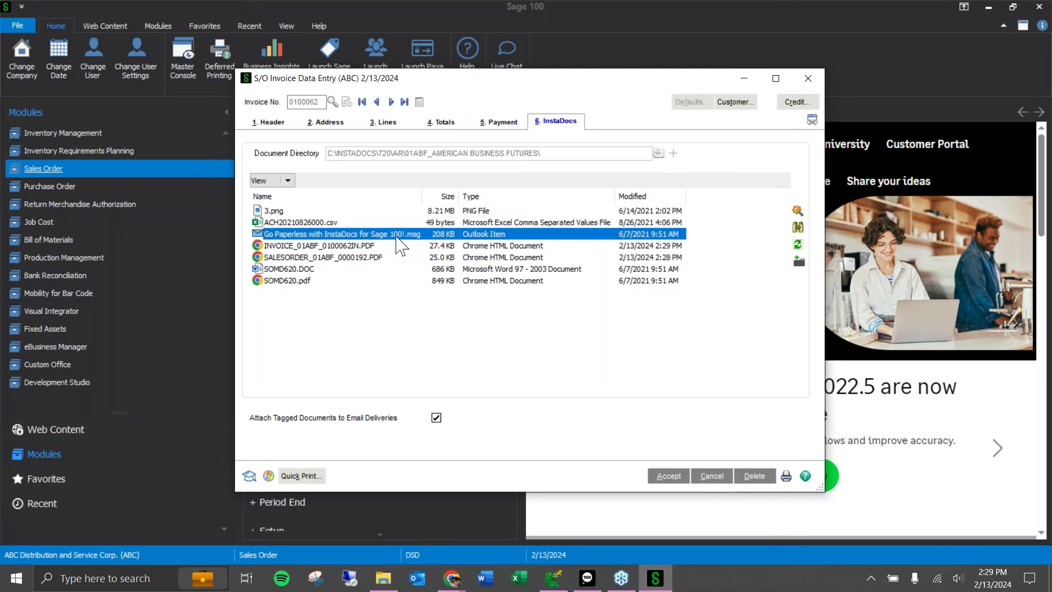
{"action": "left_click", "coordinate": [376, 254]}
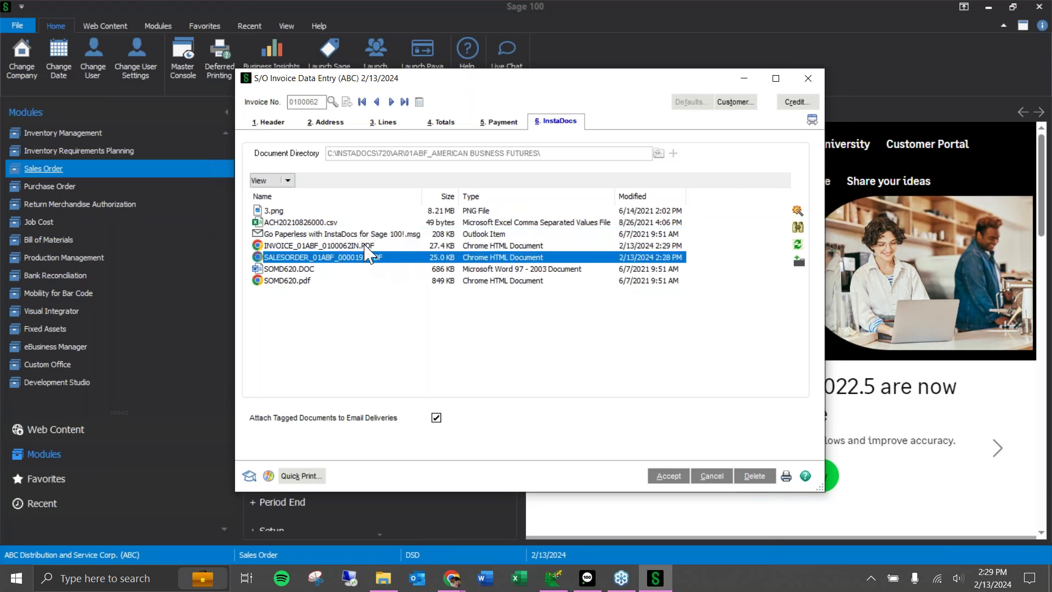
{"action": "left_click", "coordinate": [328, 270]}
{"action": "left_click", "coordinate": [308, 280]}
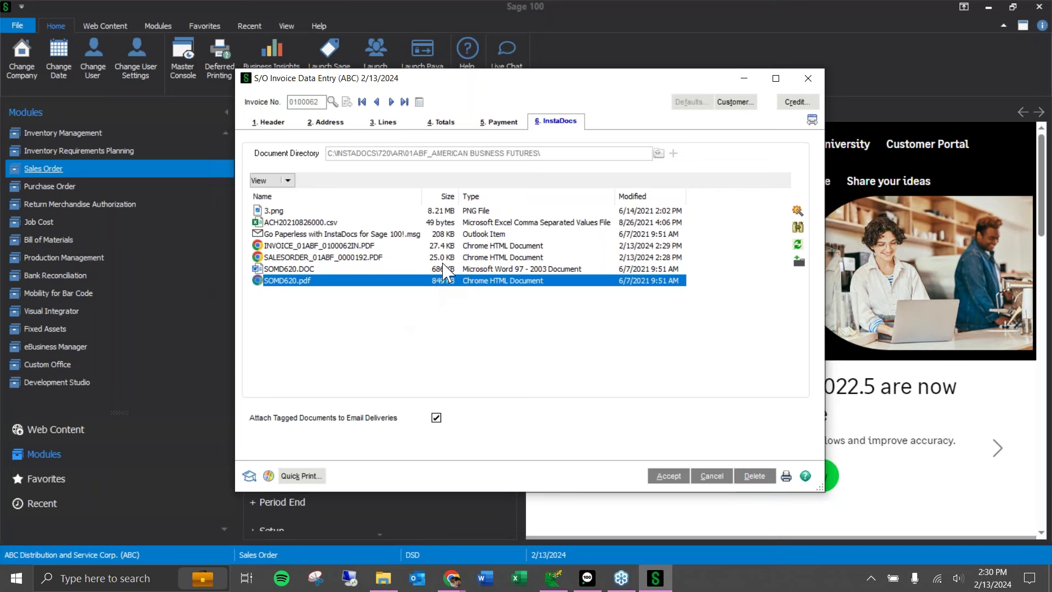
{"action": "left_click", "coordinate": [677, 479]}
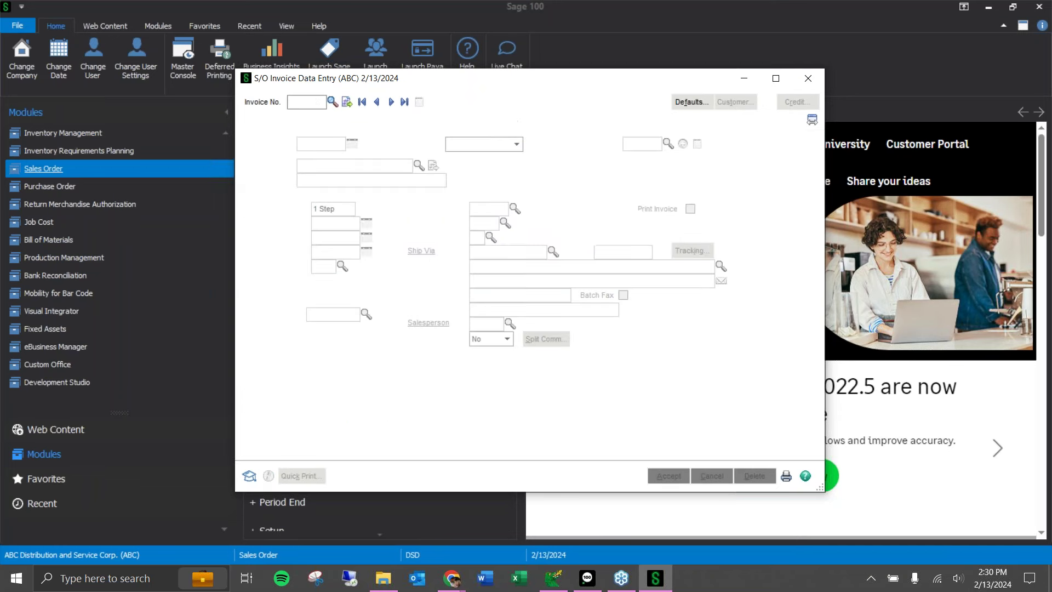
Leave invoice entry and load customer 01-ABF in Accounts Receivable Customer Maintenance.
{"action": "left_click", "coordinate": [808, 79]}
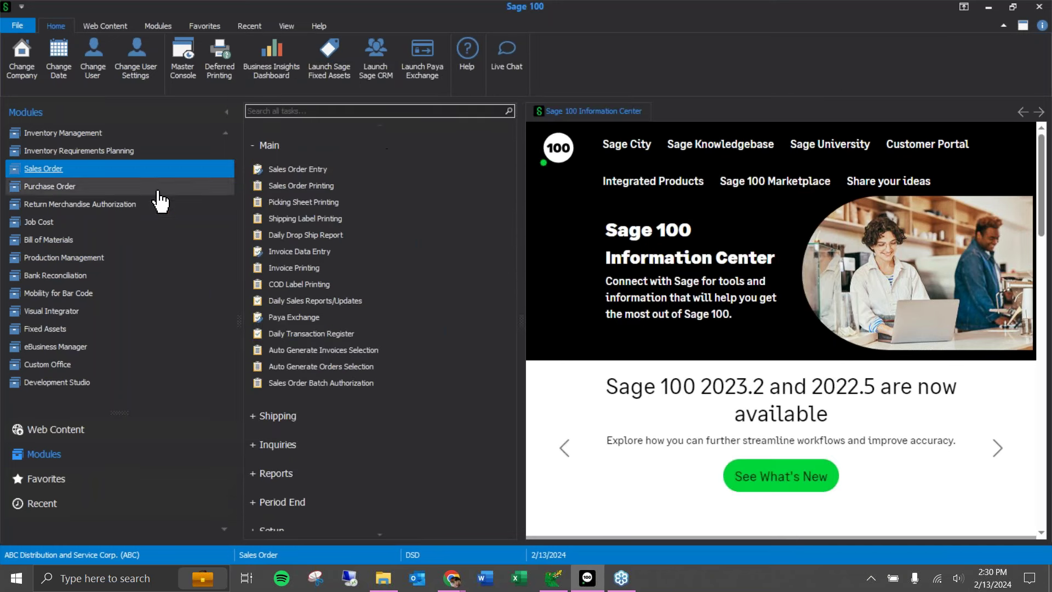
{"action": "scroll", "coordinate": [164, 231], "scroll_direction": "up", "scroll_amount": 2}
{"action": "left_click", "coordinate": [83, 151]}
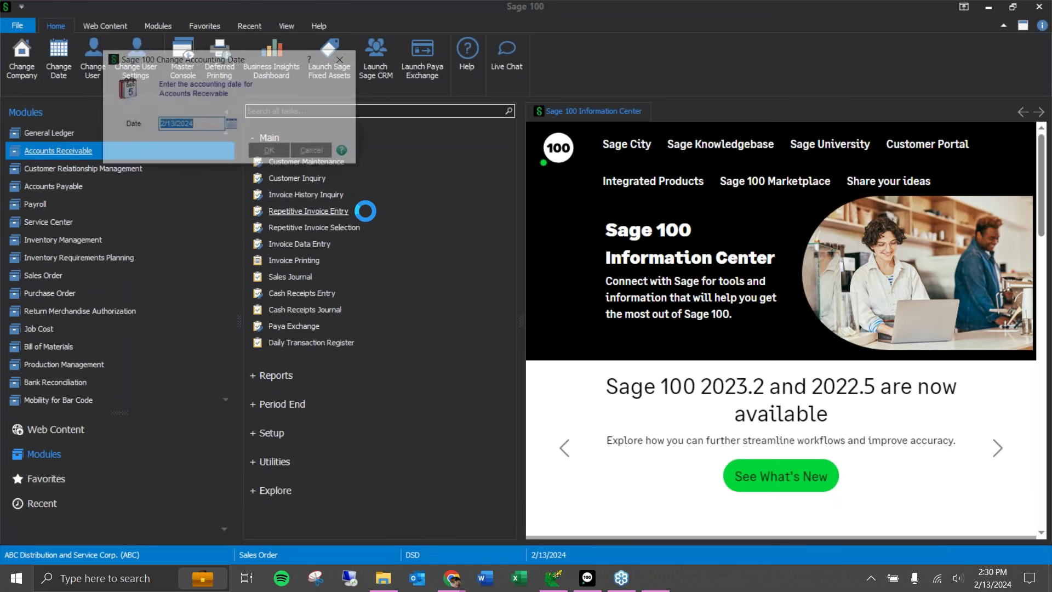
{"action": "left_click", "coordinate": [271, 152]}
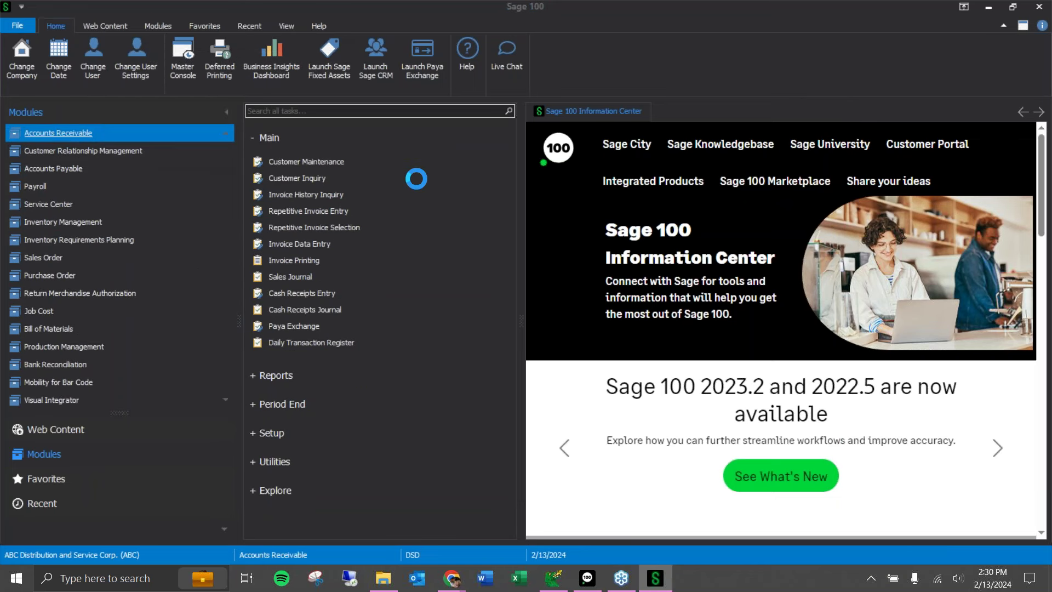
{"action": "left_click", "coordinate": [471, 162]}
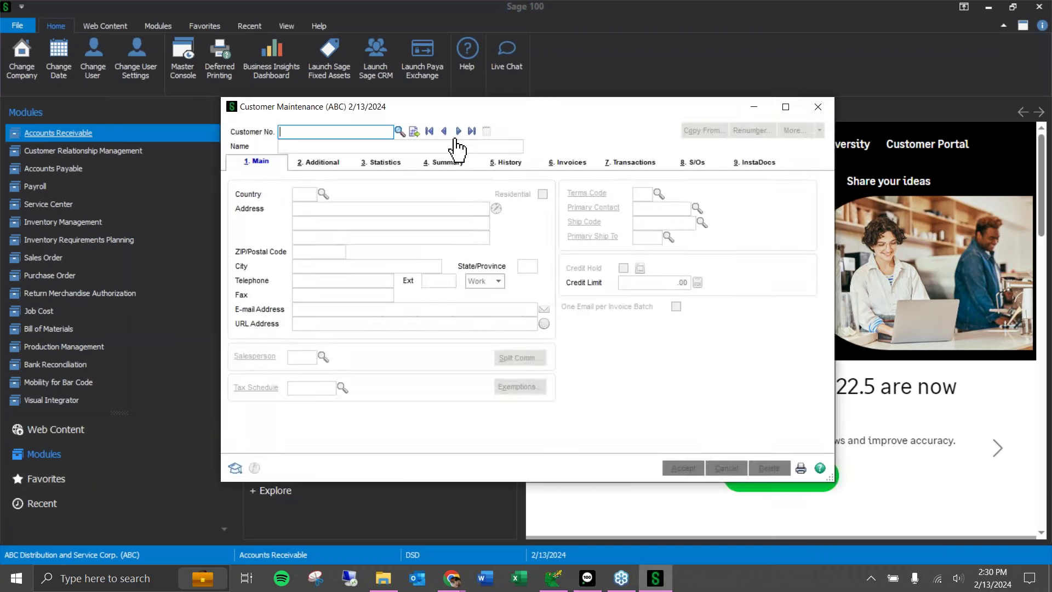
{"action": "left_click", "coordinate": [458, 131]}
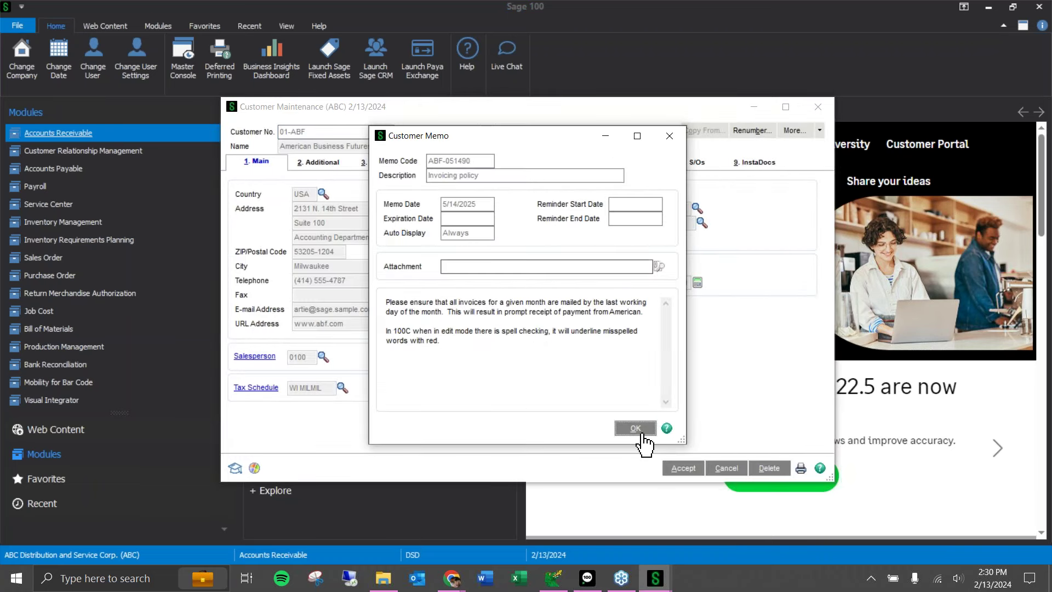
{"action": "left_click", "coordinate": [637, 430]}
Review 01-ABF's InstaDocs files, including INVOICE_01ABF_0100062IN.PDF and SALESORDER_01ABF_0000192.PDF, then close.
{"action": "left_click", "coordinate": [769, 170]}
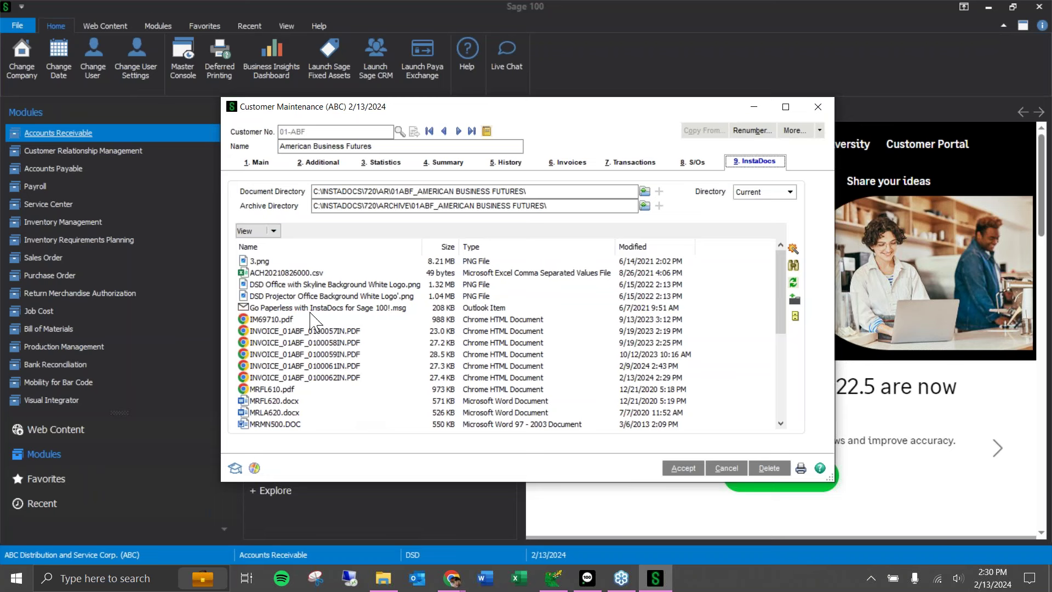
{"action": "left_click", "coordinate": [280, 261]}
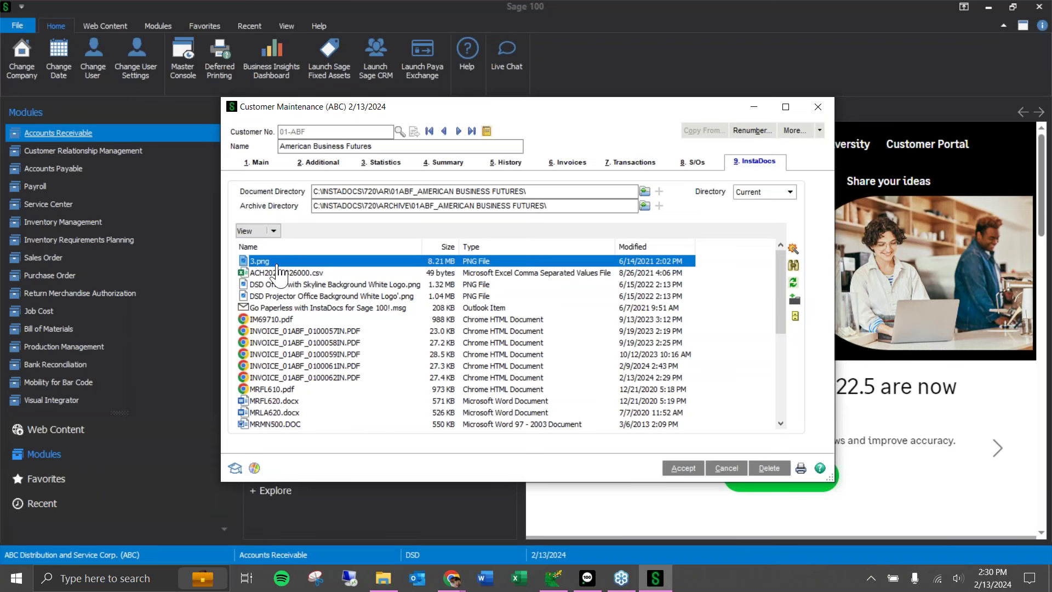
{"action": "left_click", "coordinate": [273, 274]}
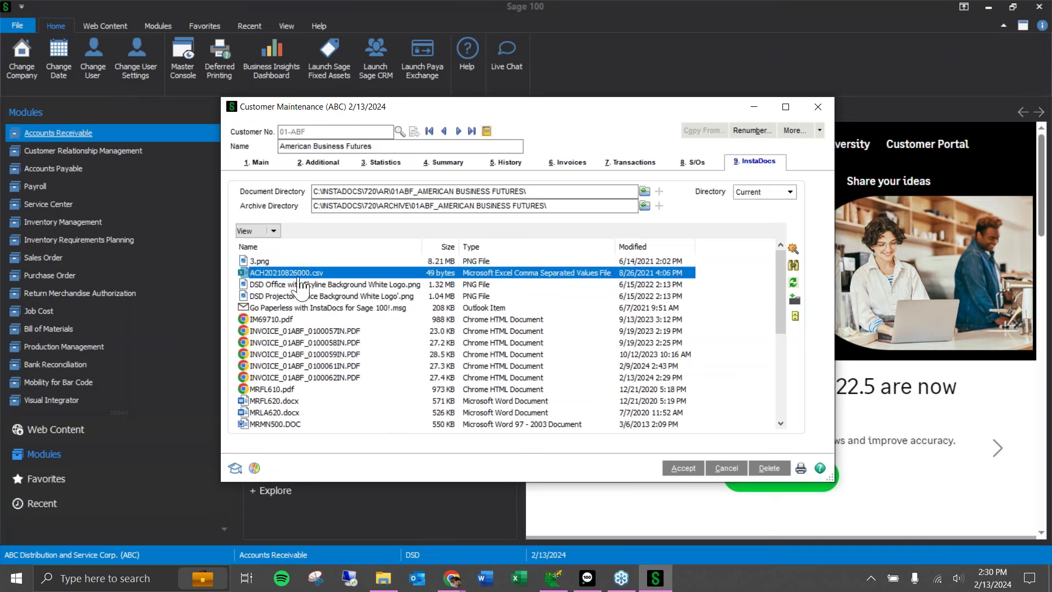
{"action": "left_click", "coordinate": [302, 310]}
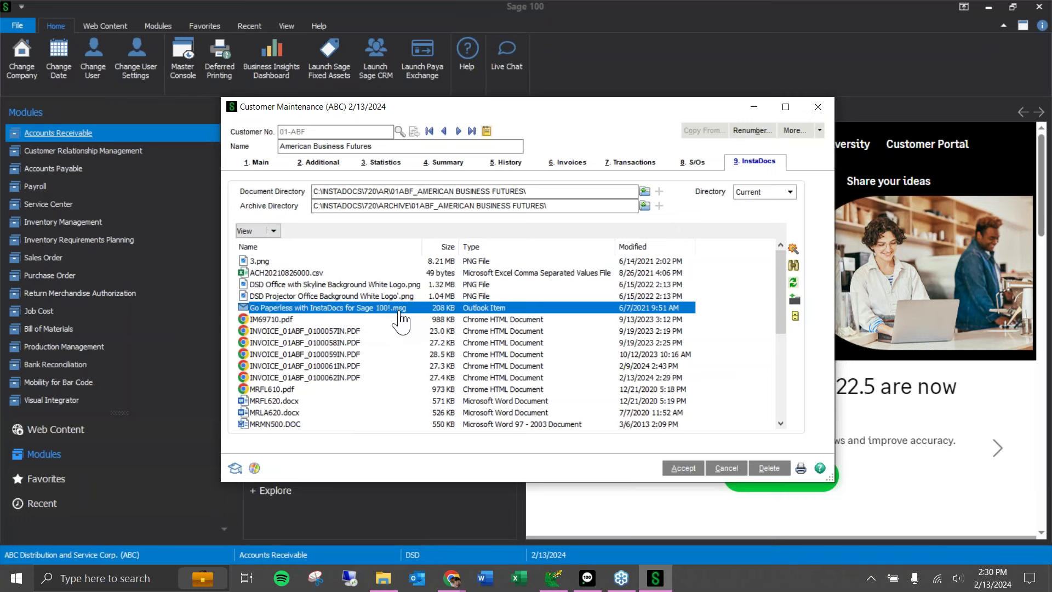
{"action": "left_click", "coordinate": [368, 380]}
{"action": "scroll", "coordinate": [296, 386], "scroll_direction": "down", "scroll_amount": 5}
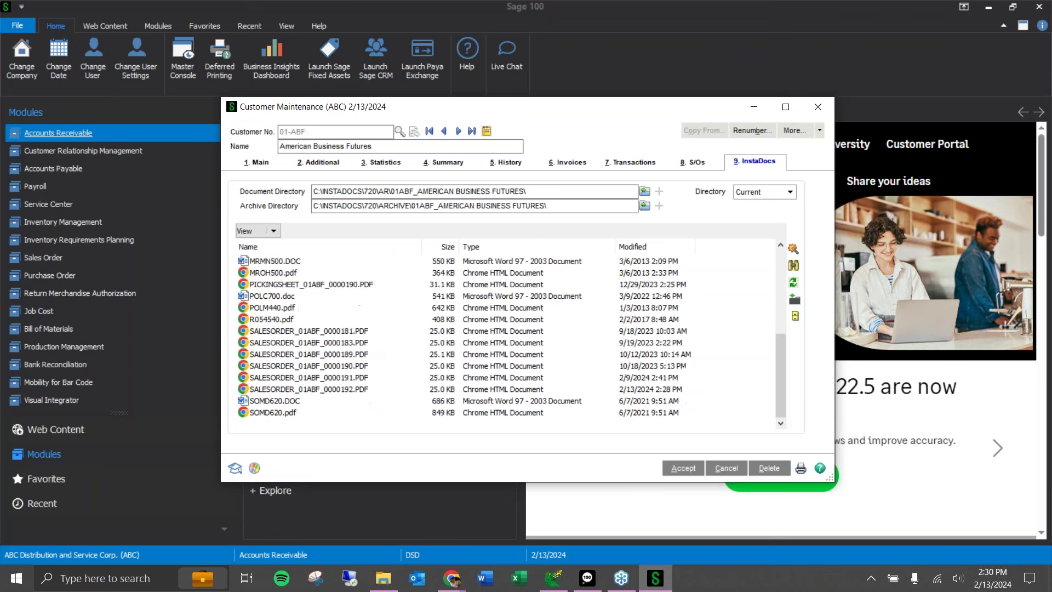
{"action": "left_click", "coordinate": [364, 387]}
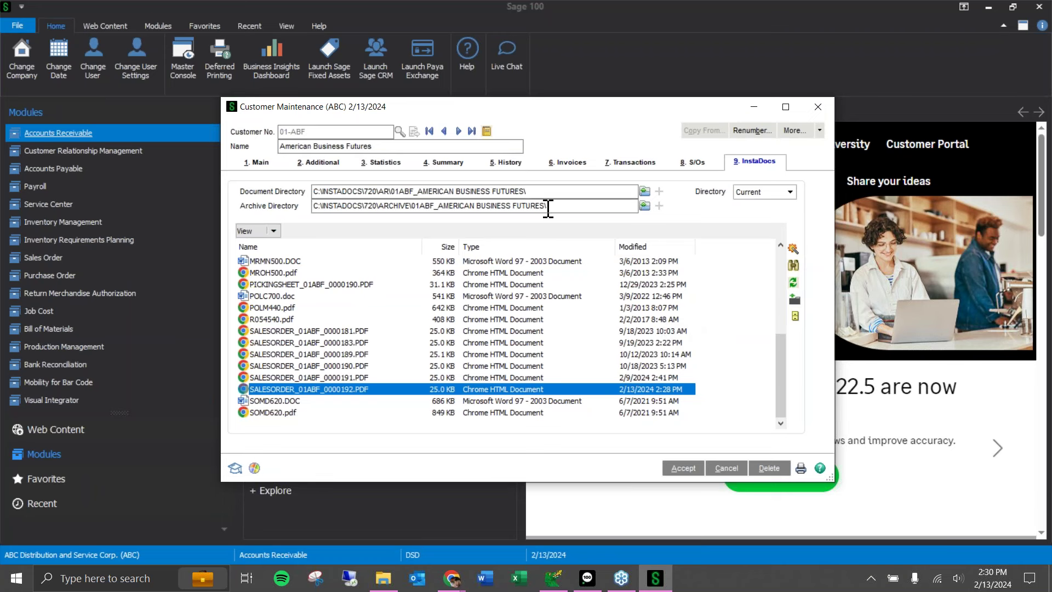
{"action": "left_click", "coordinate": [818, 107]}
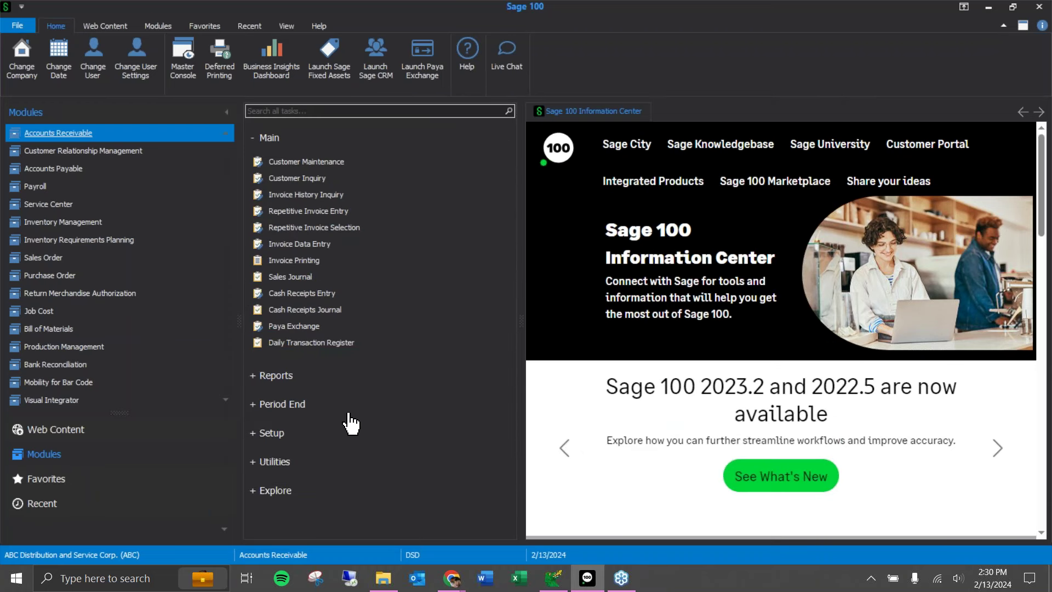
Open A/R InstaDocs Setup Options, keeping Auto Create PDF set to Prompt.
{"action": "left_click", "coordinate": [274, 433]}
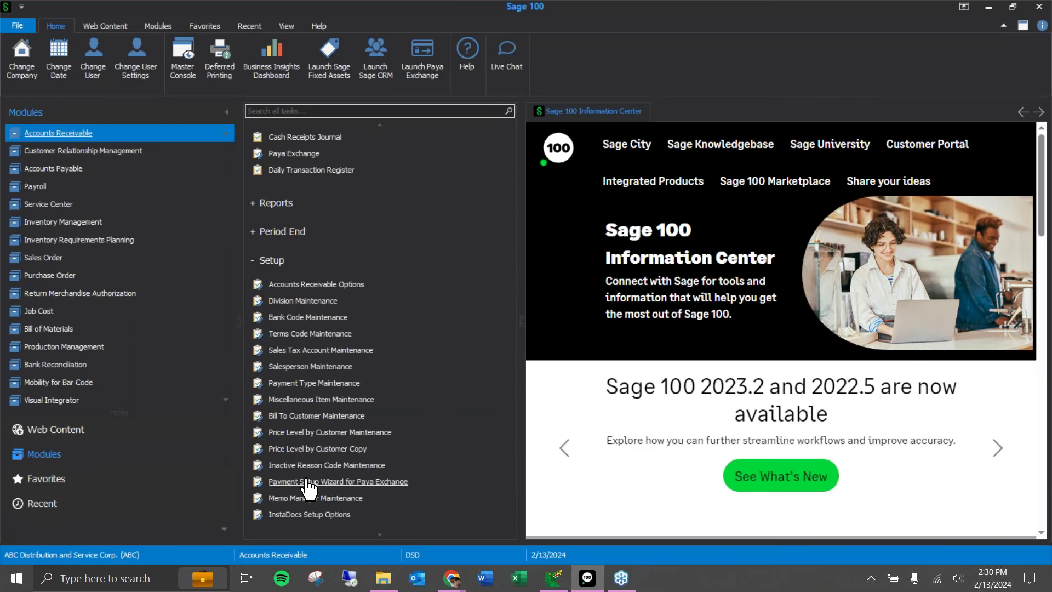
{"action": "left_click", "coordinate": [297, 515]}
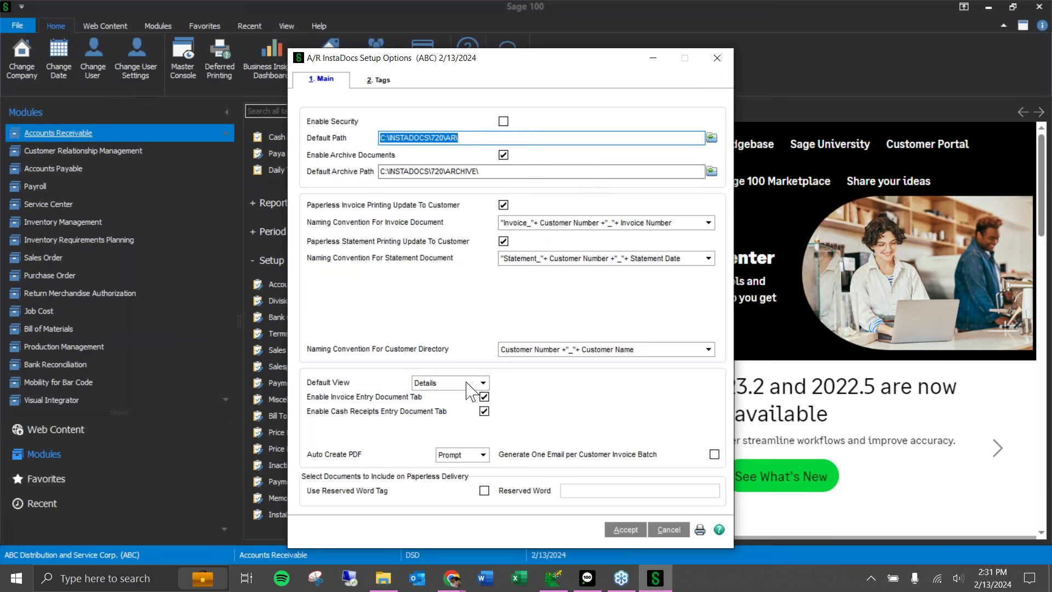
{"action": "left_click", "coordinate": [450, 455]}
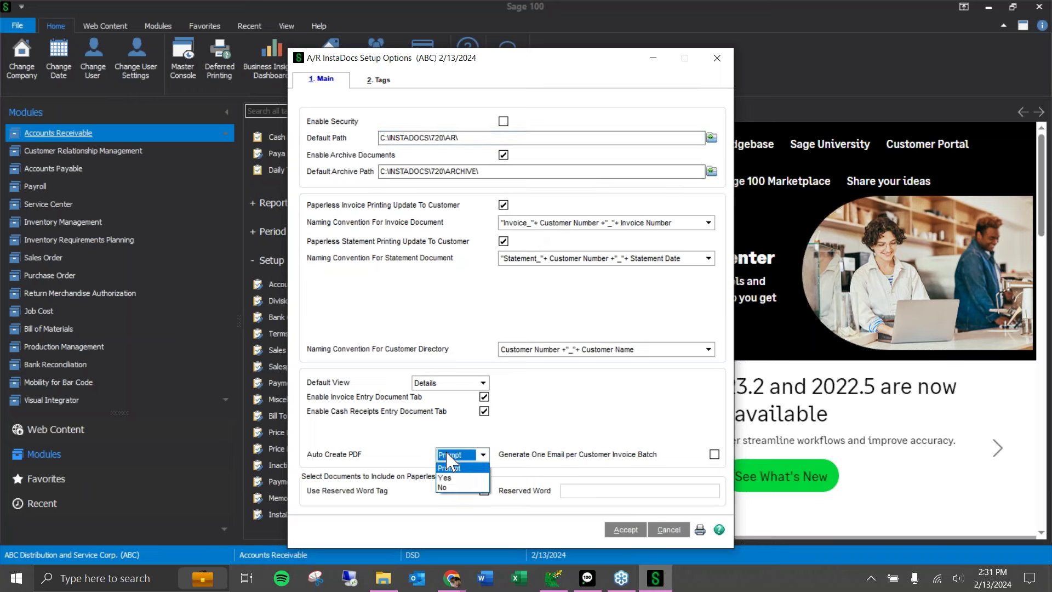
{"action": "left_click", "coordinate": [447, 454]}
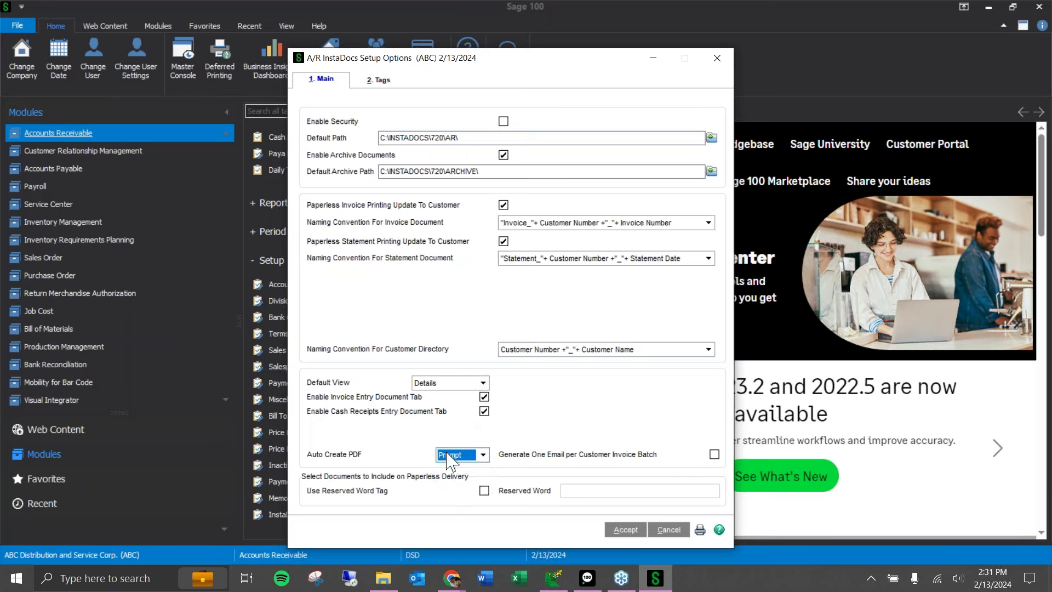
Enable one email per customer invoice batch and reserved word tagging with reserved word EMAIL.
{"action": "left_click", "coordinate": [713, 455]}
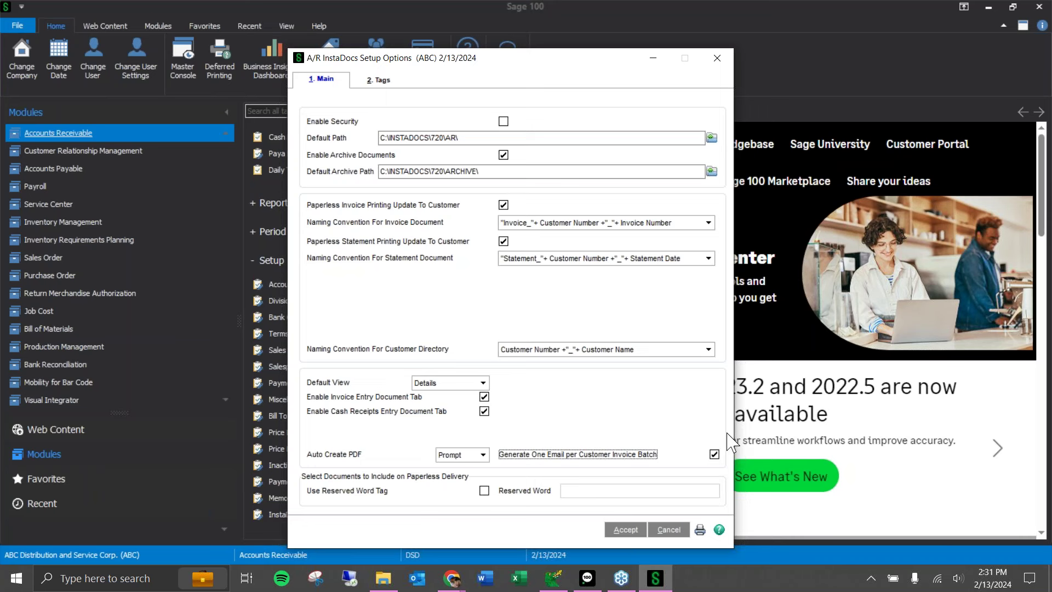
{"action": "left_click", "coordinate": [484, 491]}
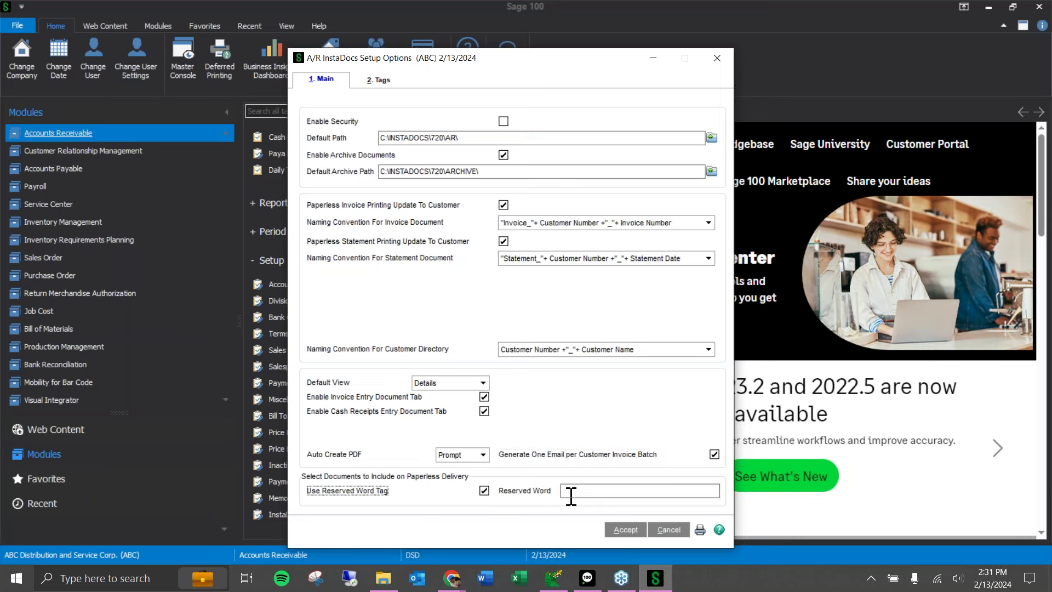
{"action": "left_click", "coordinate": [569, 491]}
{"action": "type", "text": "EMAIL"}
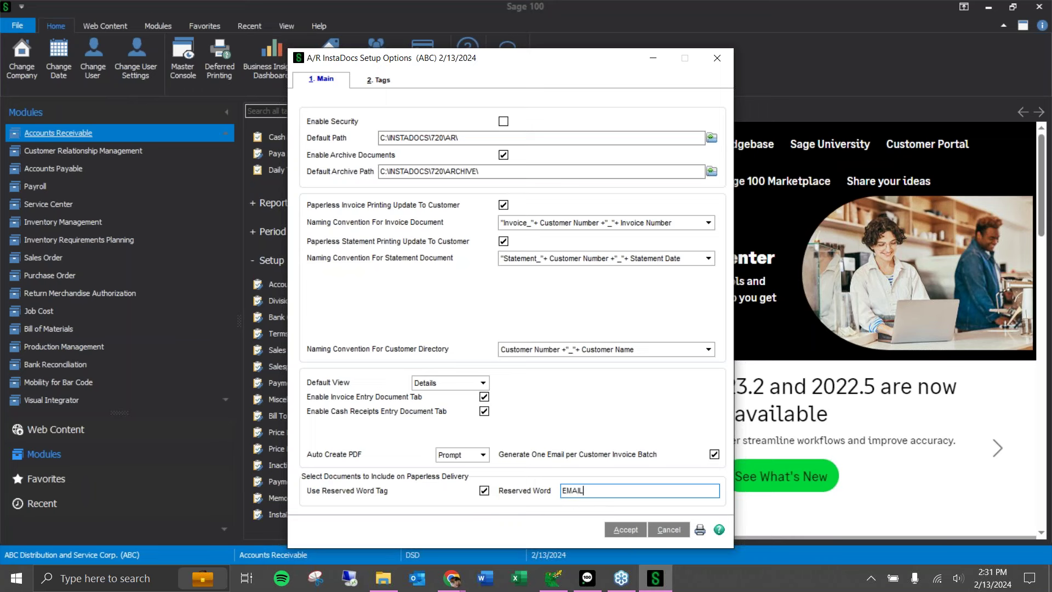